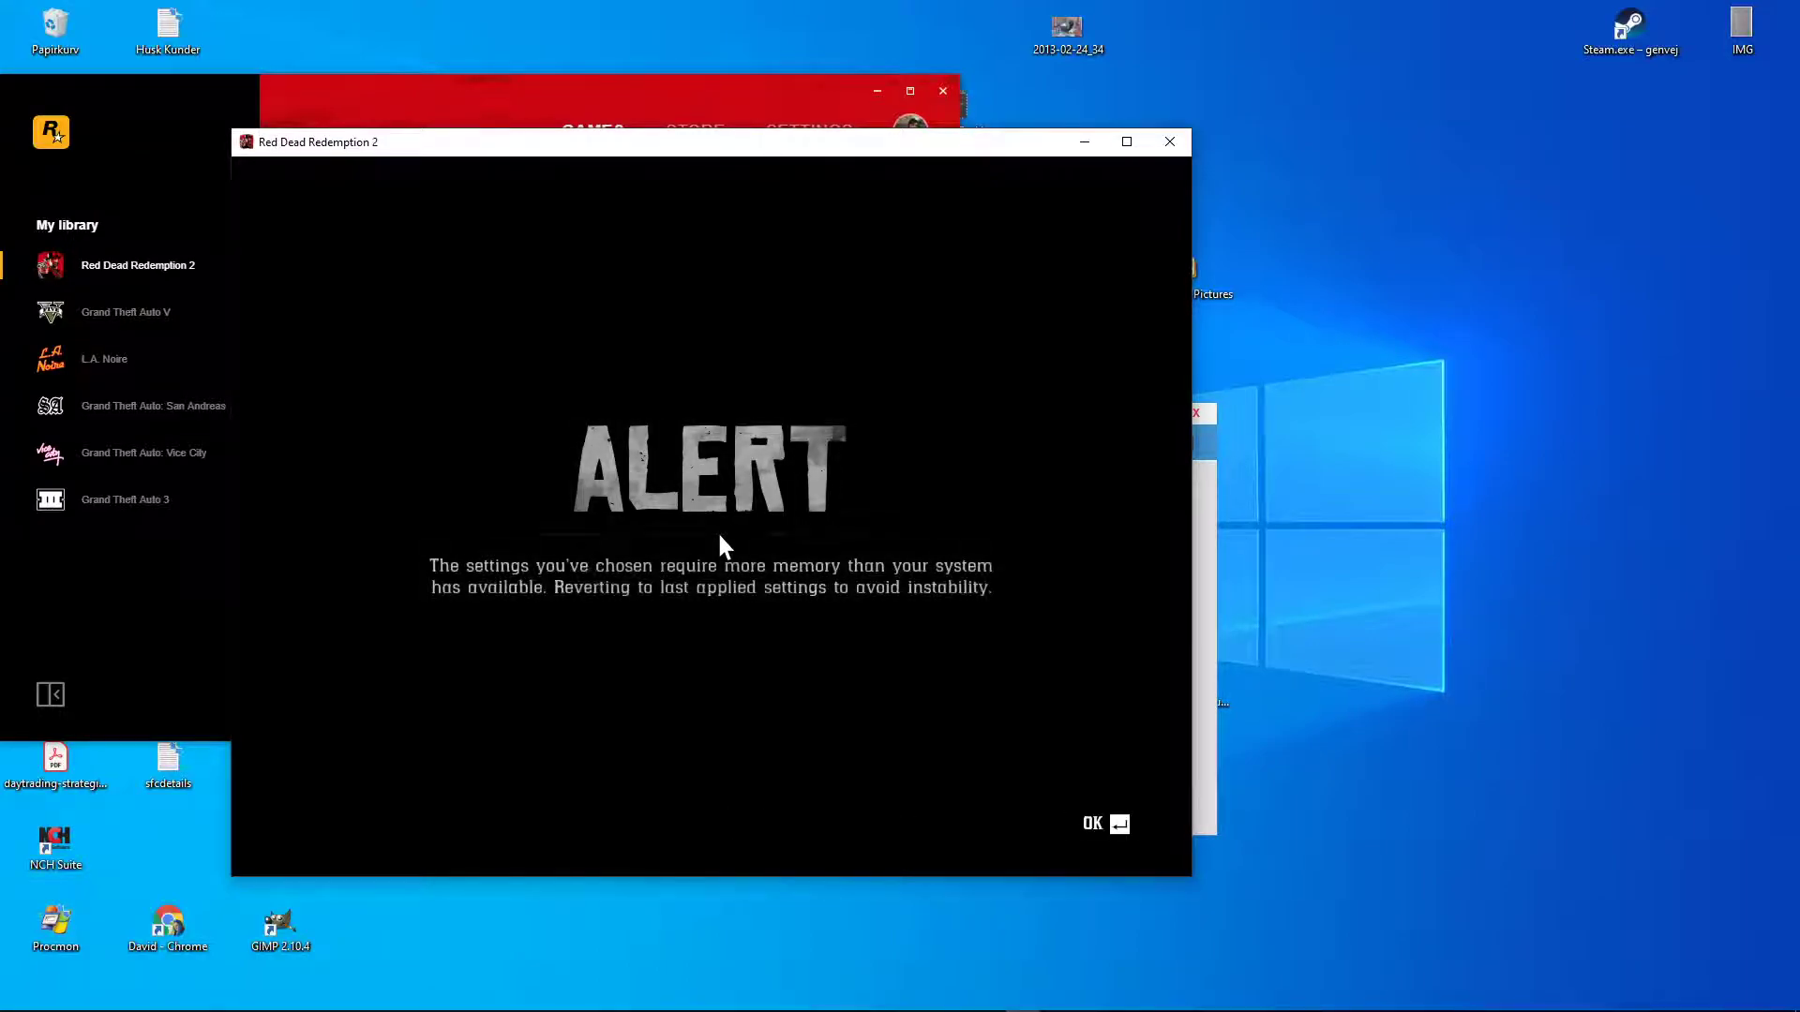
Dismiss the memory alert, retry launching Red Dead Redemption 2 after its crash, and reposition the game window
{"action": "key", "text": "Return"}
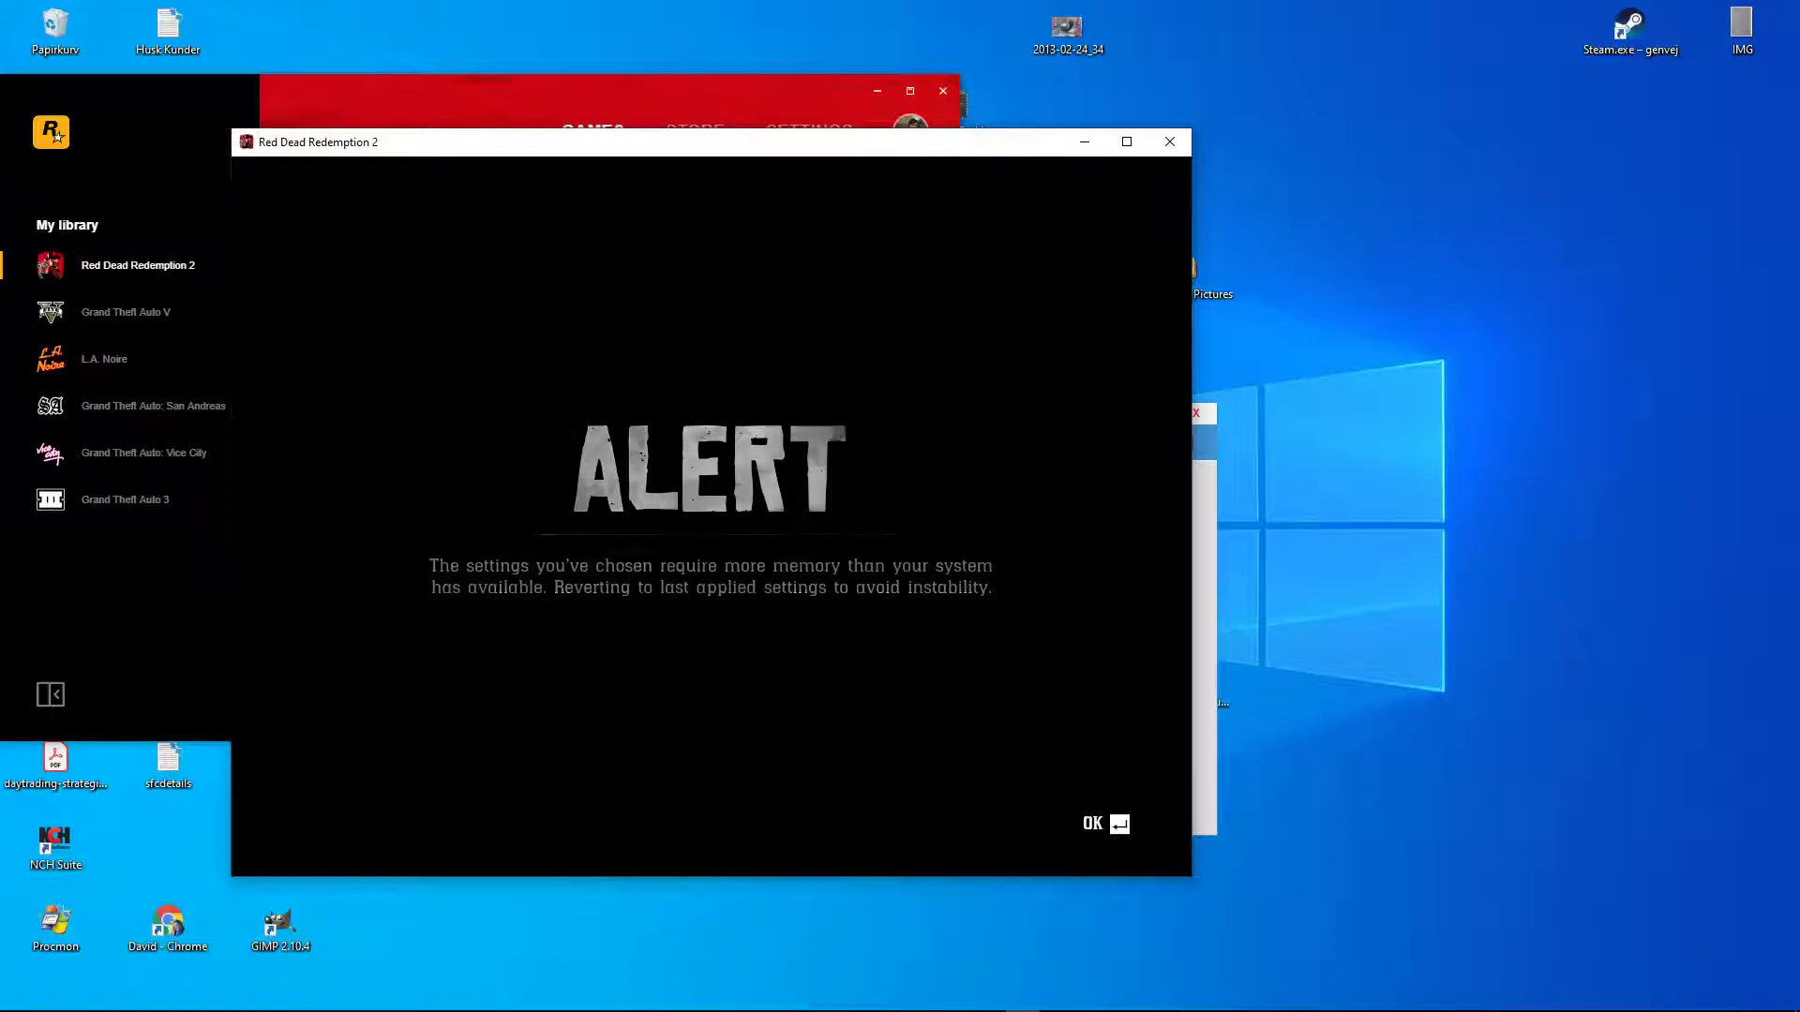
{"action": "key", "text": "Return"}
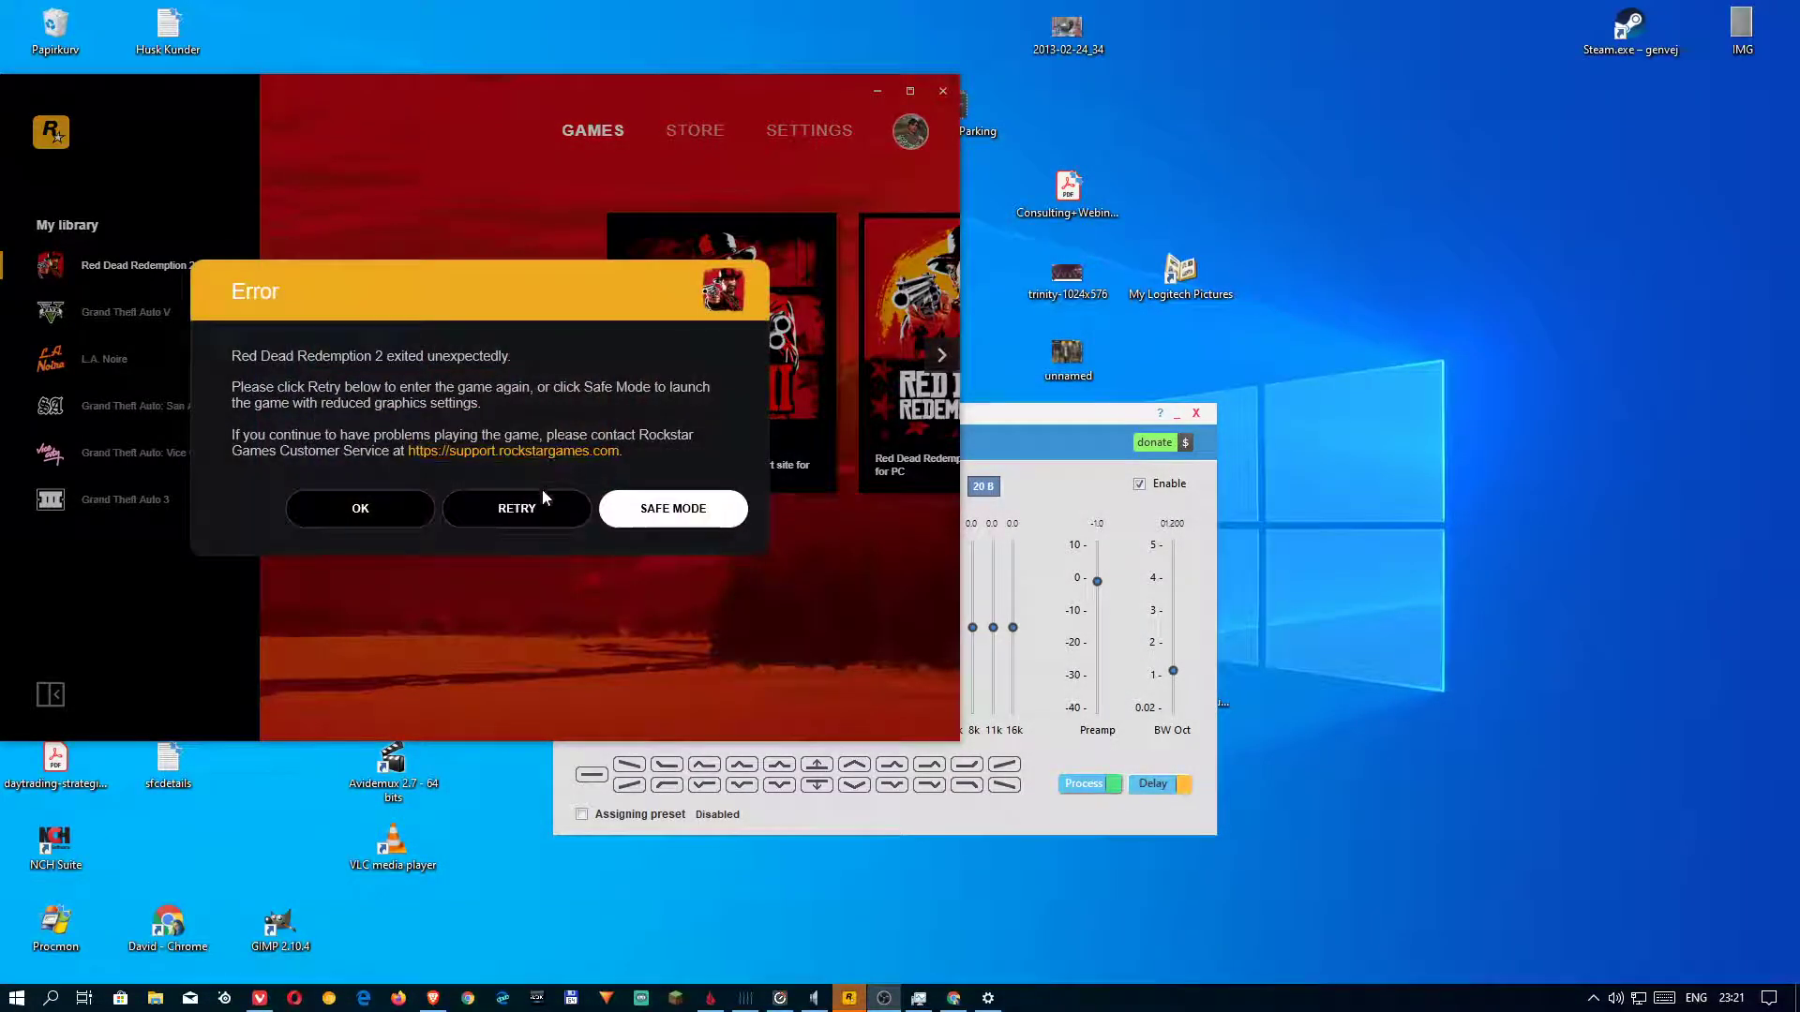
{"action": "left_click", "coordinate": [487, 518]}
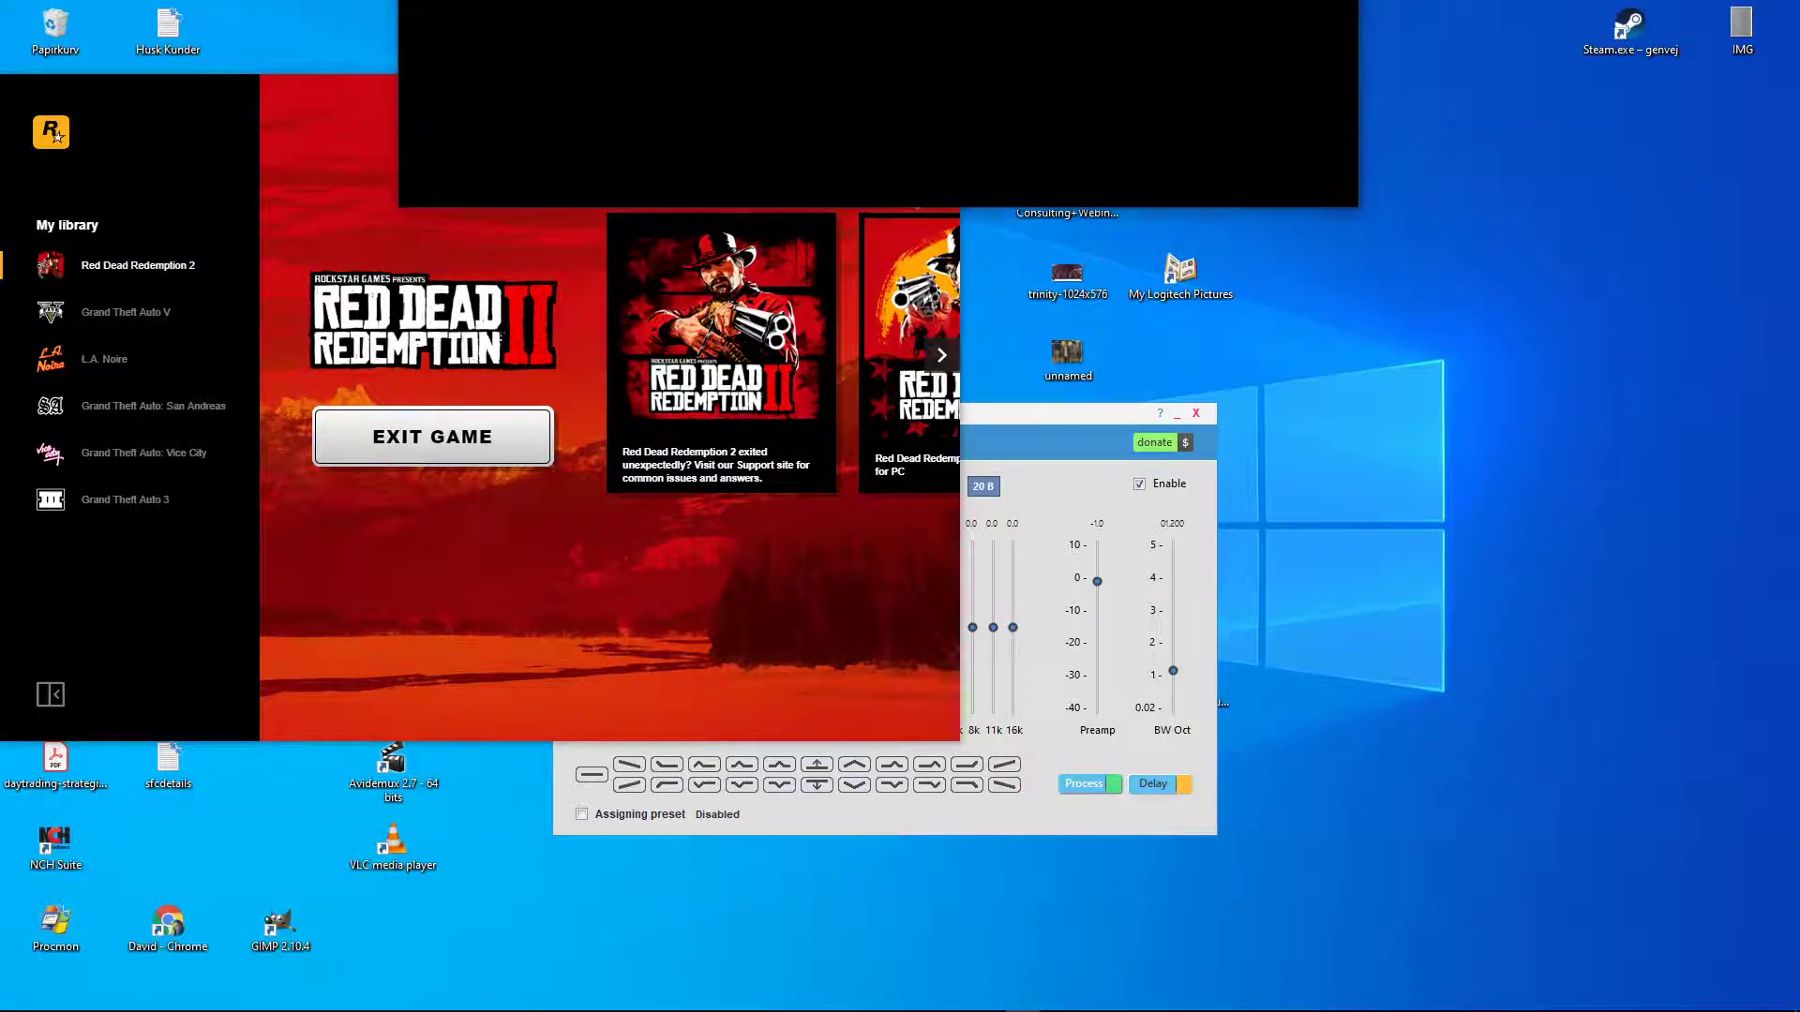
{"action": "left_click_drag", "start_coordinate": [692, 167], "coordinate": [823, 199]}
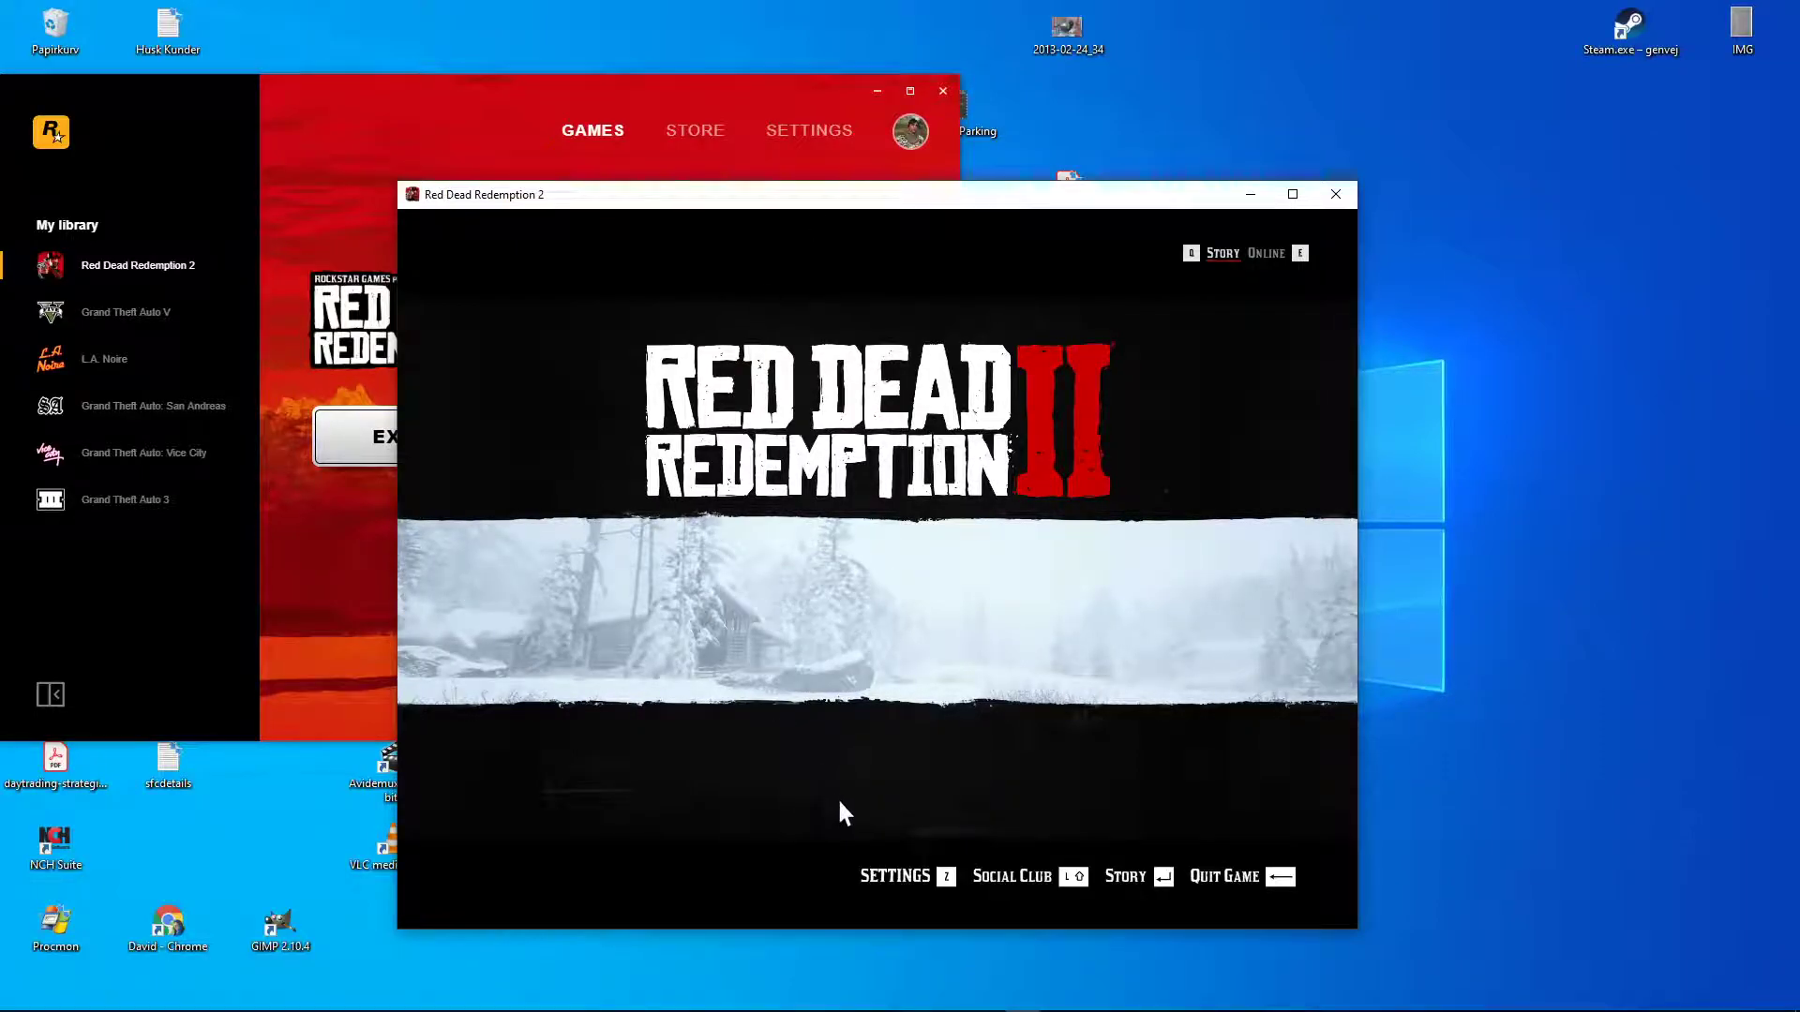
Open the game's graphics settings and change the Output Monitor option
{"action": "left_click", "coordinate": [905, 890]}
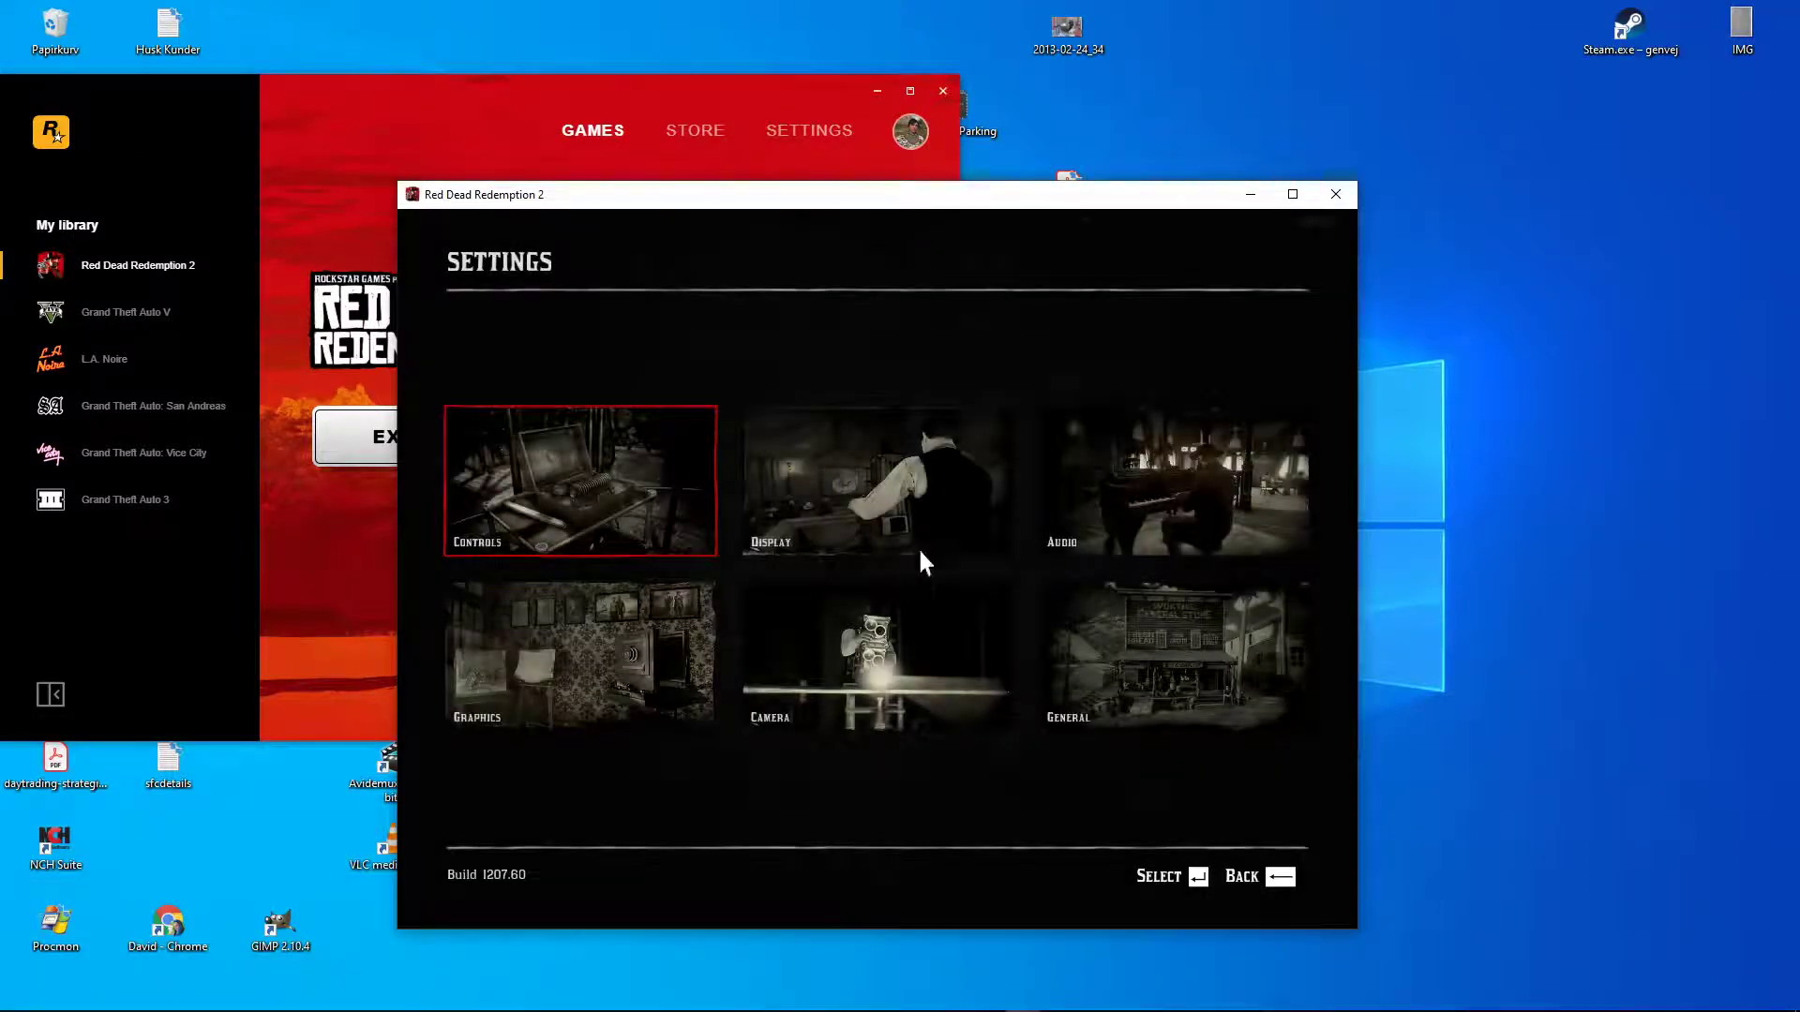
{"action": "left_click", "coordinate": [651, 636]}
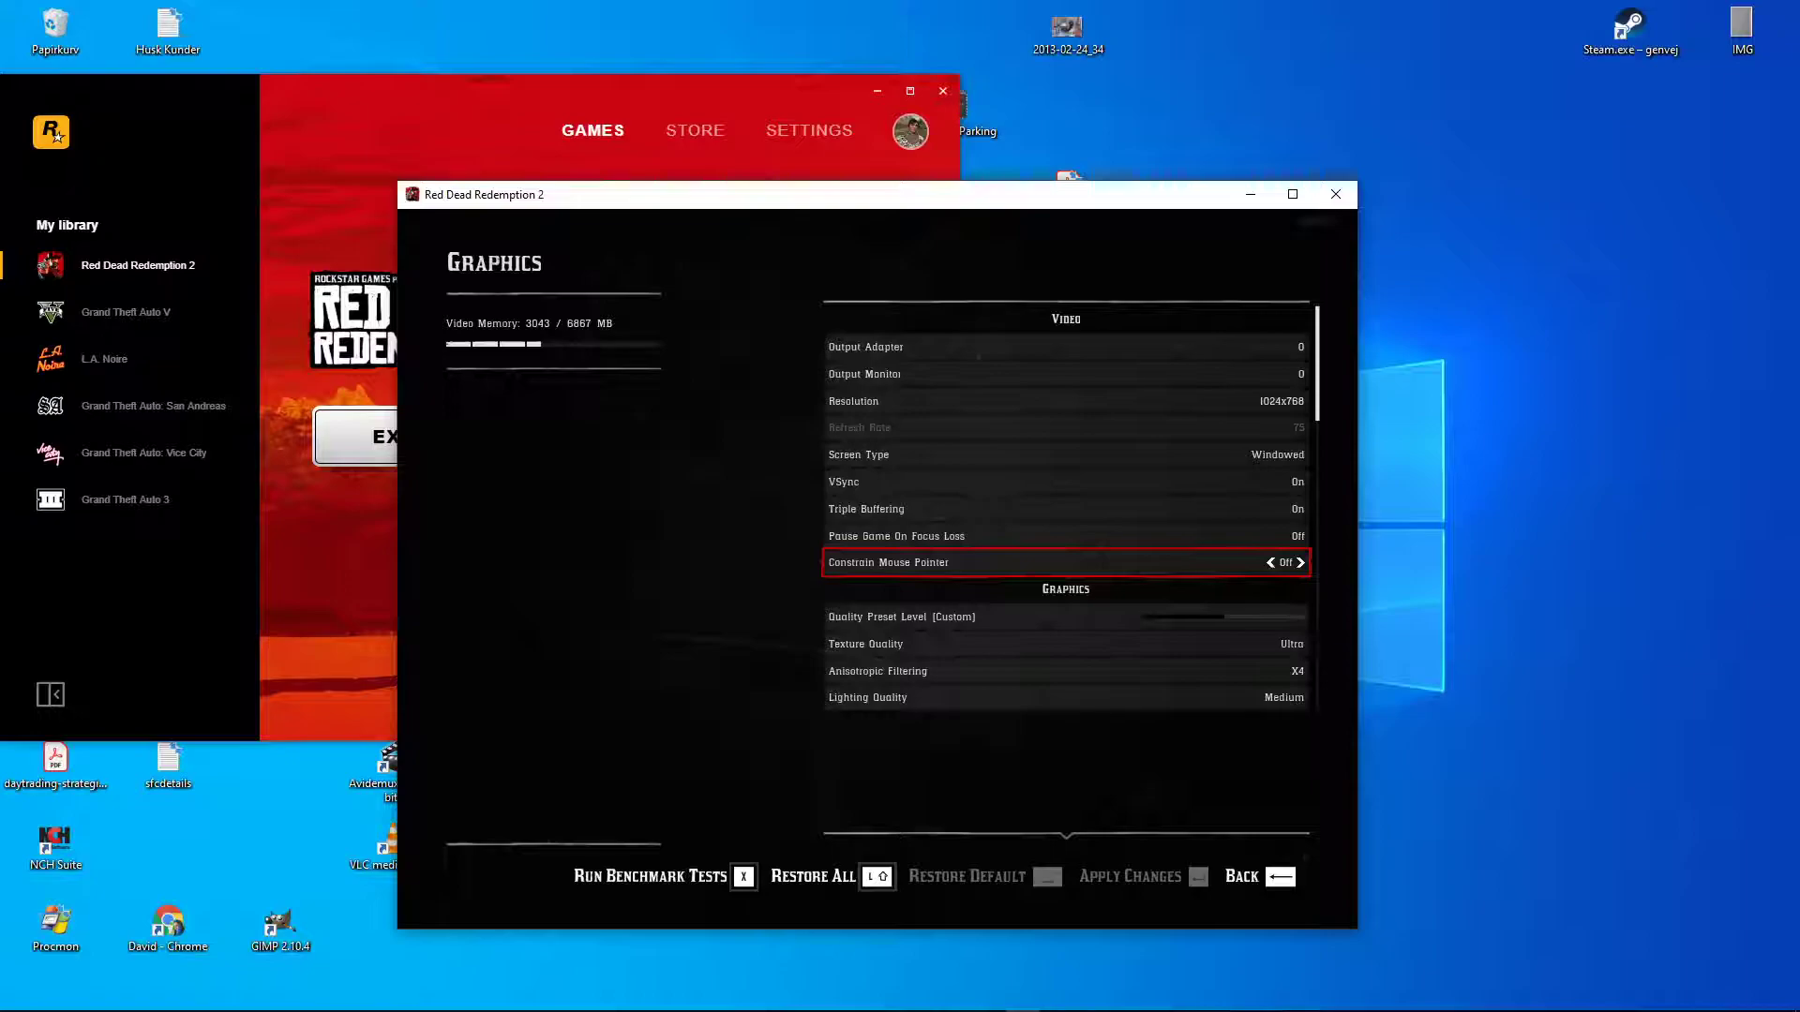
{"action": "key", "text": "Up"}
{"action": "key", "text": "Up"}
{"action": "key", "text": "Up"}
{"action": "key", "text": "Up"}
{"action": "key", "text": "Up"}
{"action": "key", "text": "Up"}
{"action": "key", "text": "Up"}
{"action": "key", "text": "Down"}
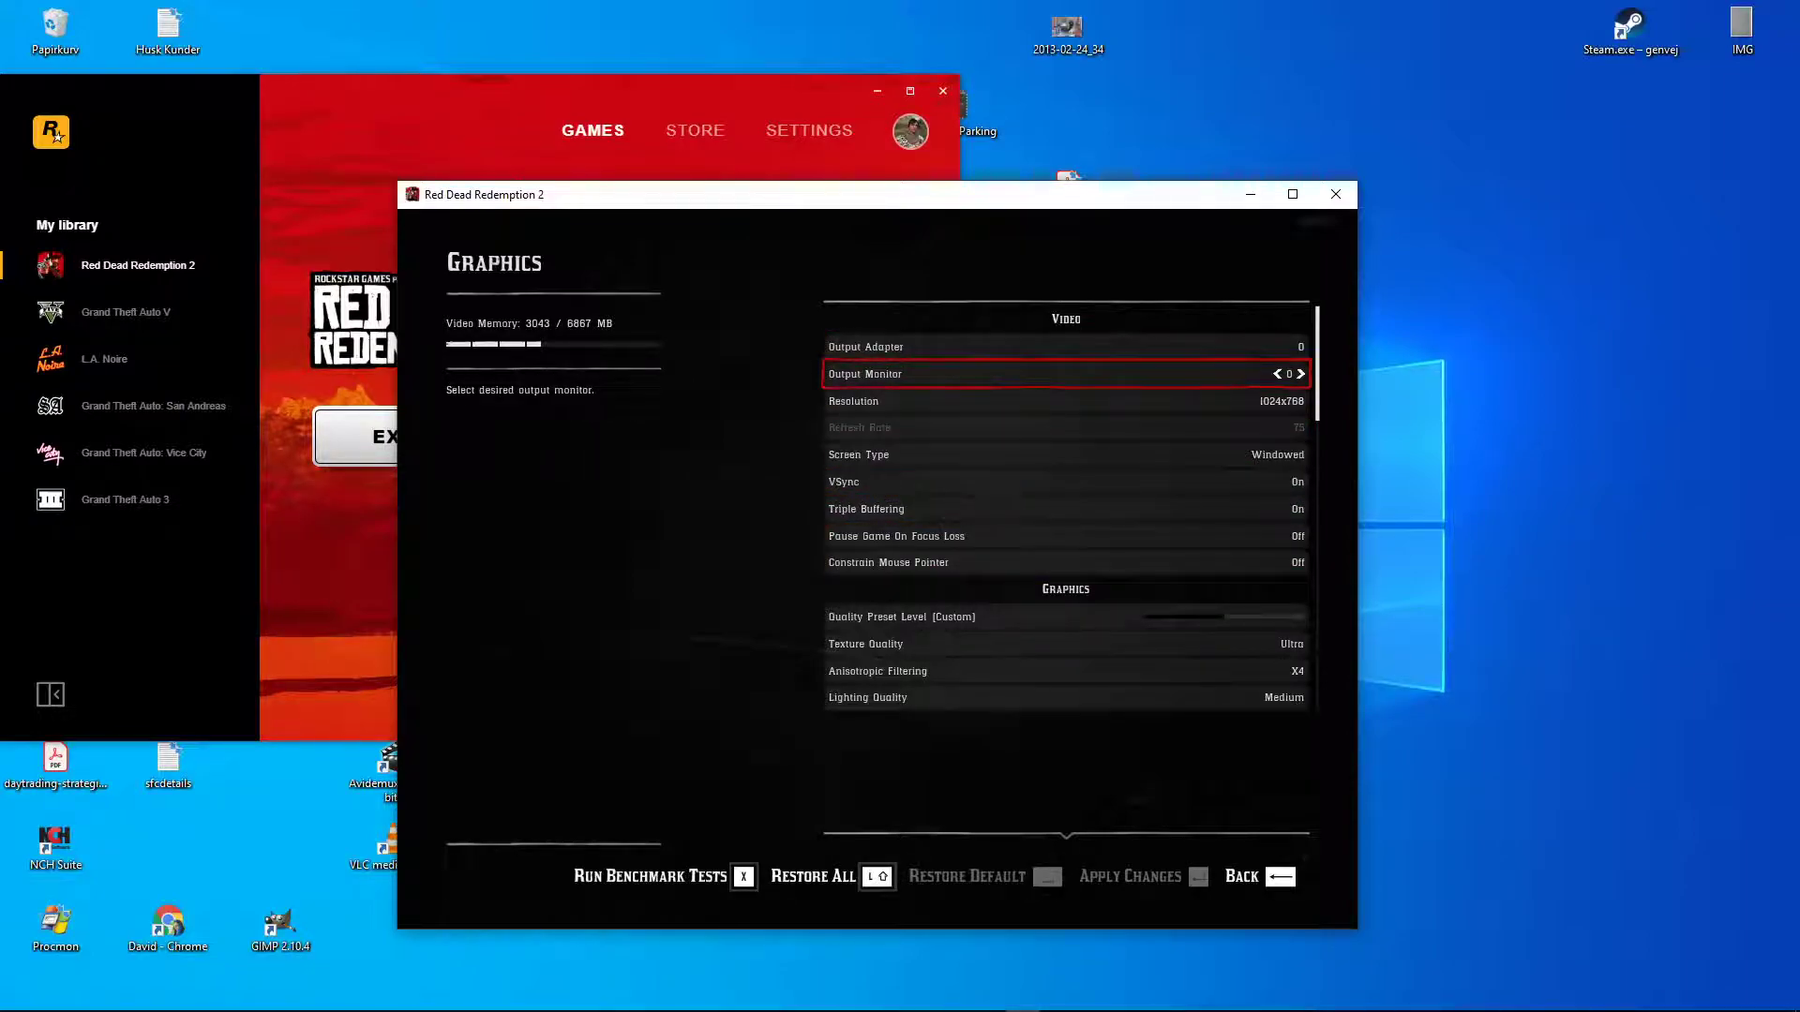
{"action": "key", "text": "Right"}
Bring the Windows display settings into view and move the game window clear of the monitor arrangement
{"action": "left_click_drag", "start_coordinate": [0, 707], "coordinate": [1602, 696]}
{"action": "left_click_drag", "start_coordinate": [1141, 193], "coordinate": [879, 44]}
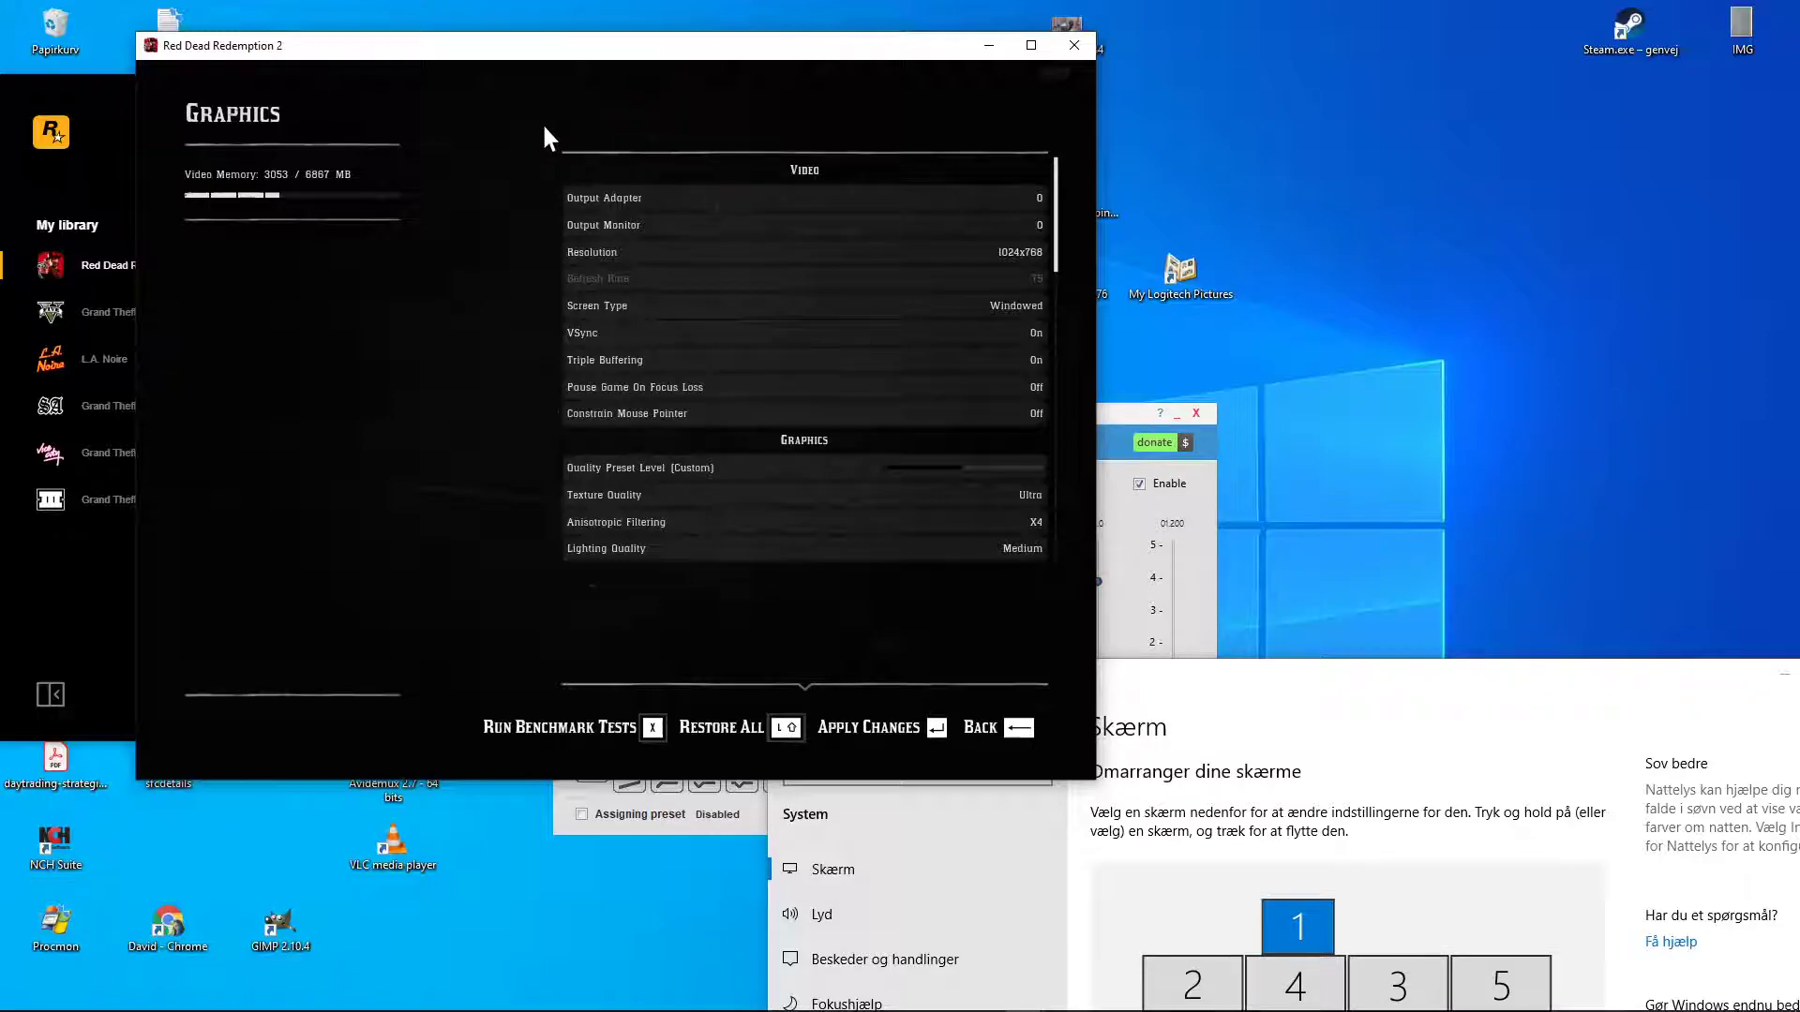
Set Texture Quality to High and turn Anisotropic Filtering off in the graphics settings
{"action": "key", "text": "Down"}
{"action": "key", "text": "Up"}
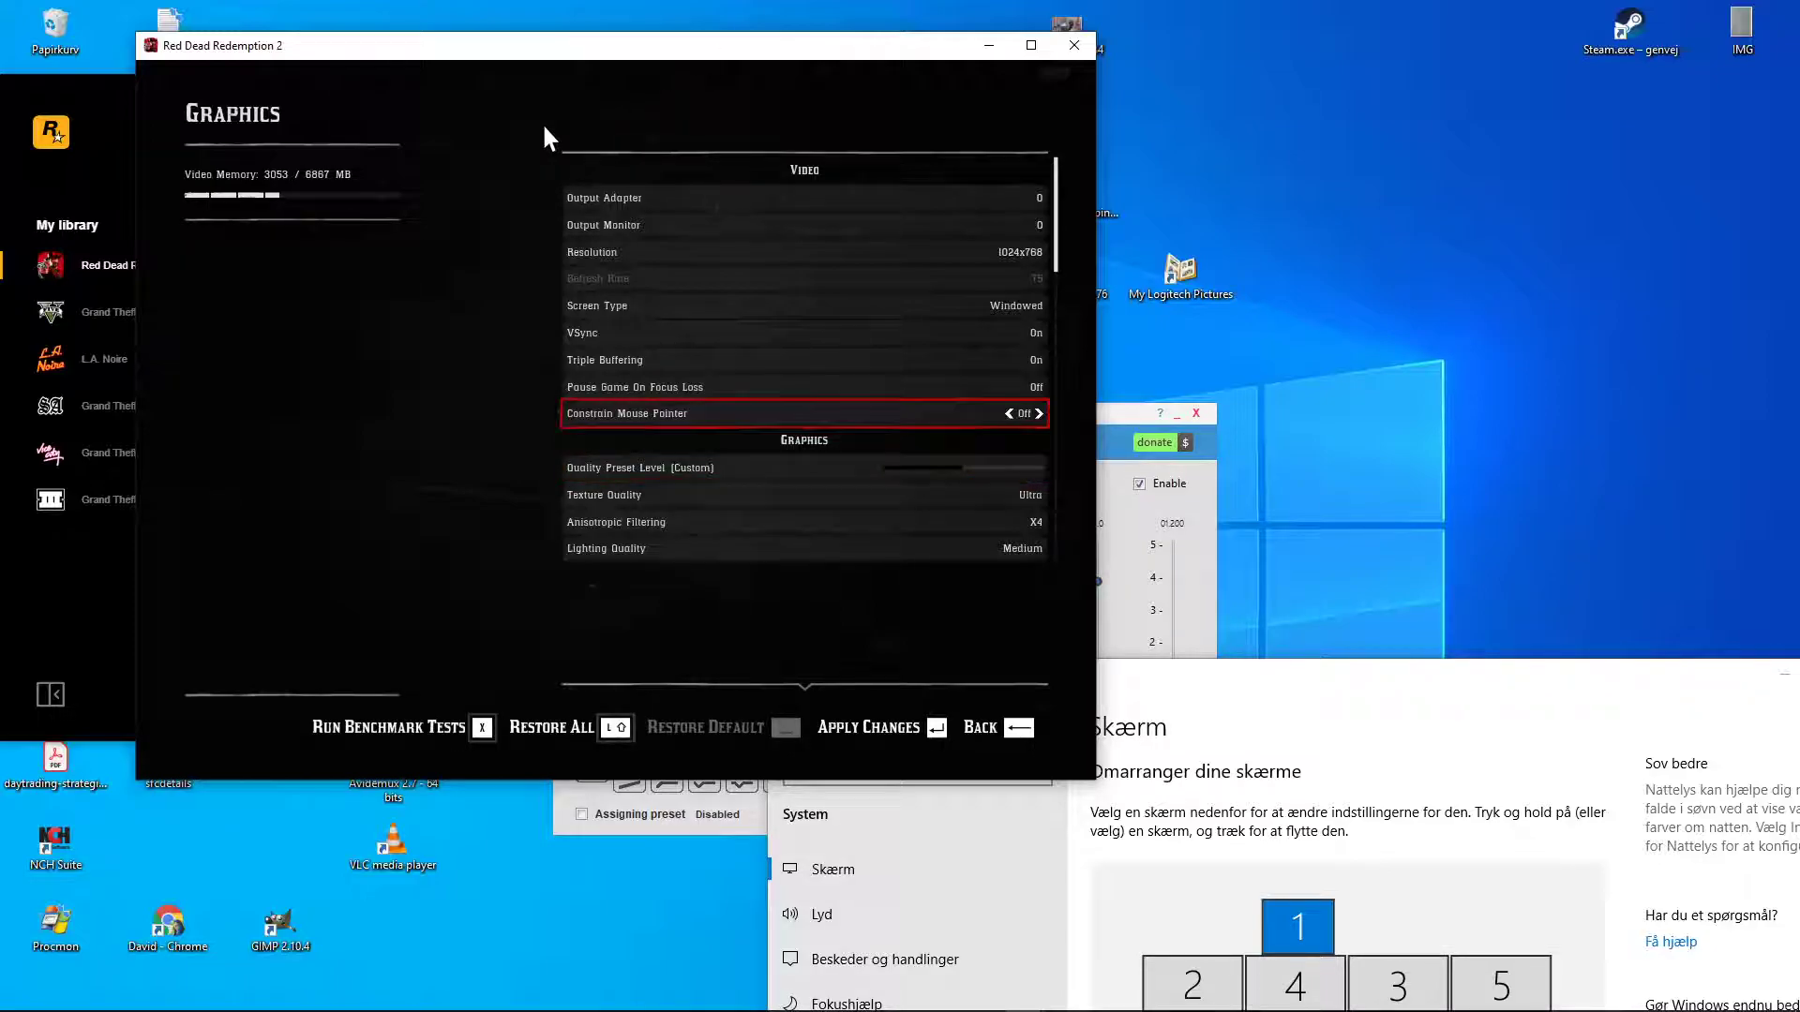
{"action": "key", "text": "Down"}
{"action": "key", "text": "Down"}
{"action": "key", "text": "Left"}
{"action": "key", "text": "Down"}
{"action": "key", "text": "Left"}
{"action": "key", "text": "Left"}
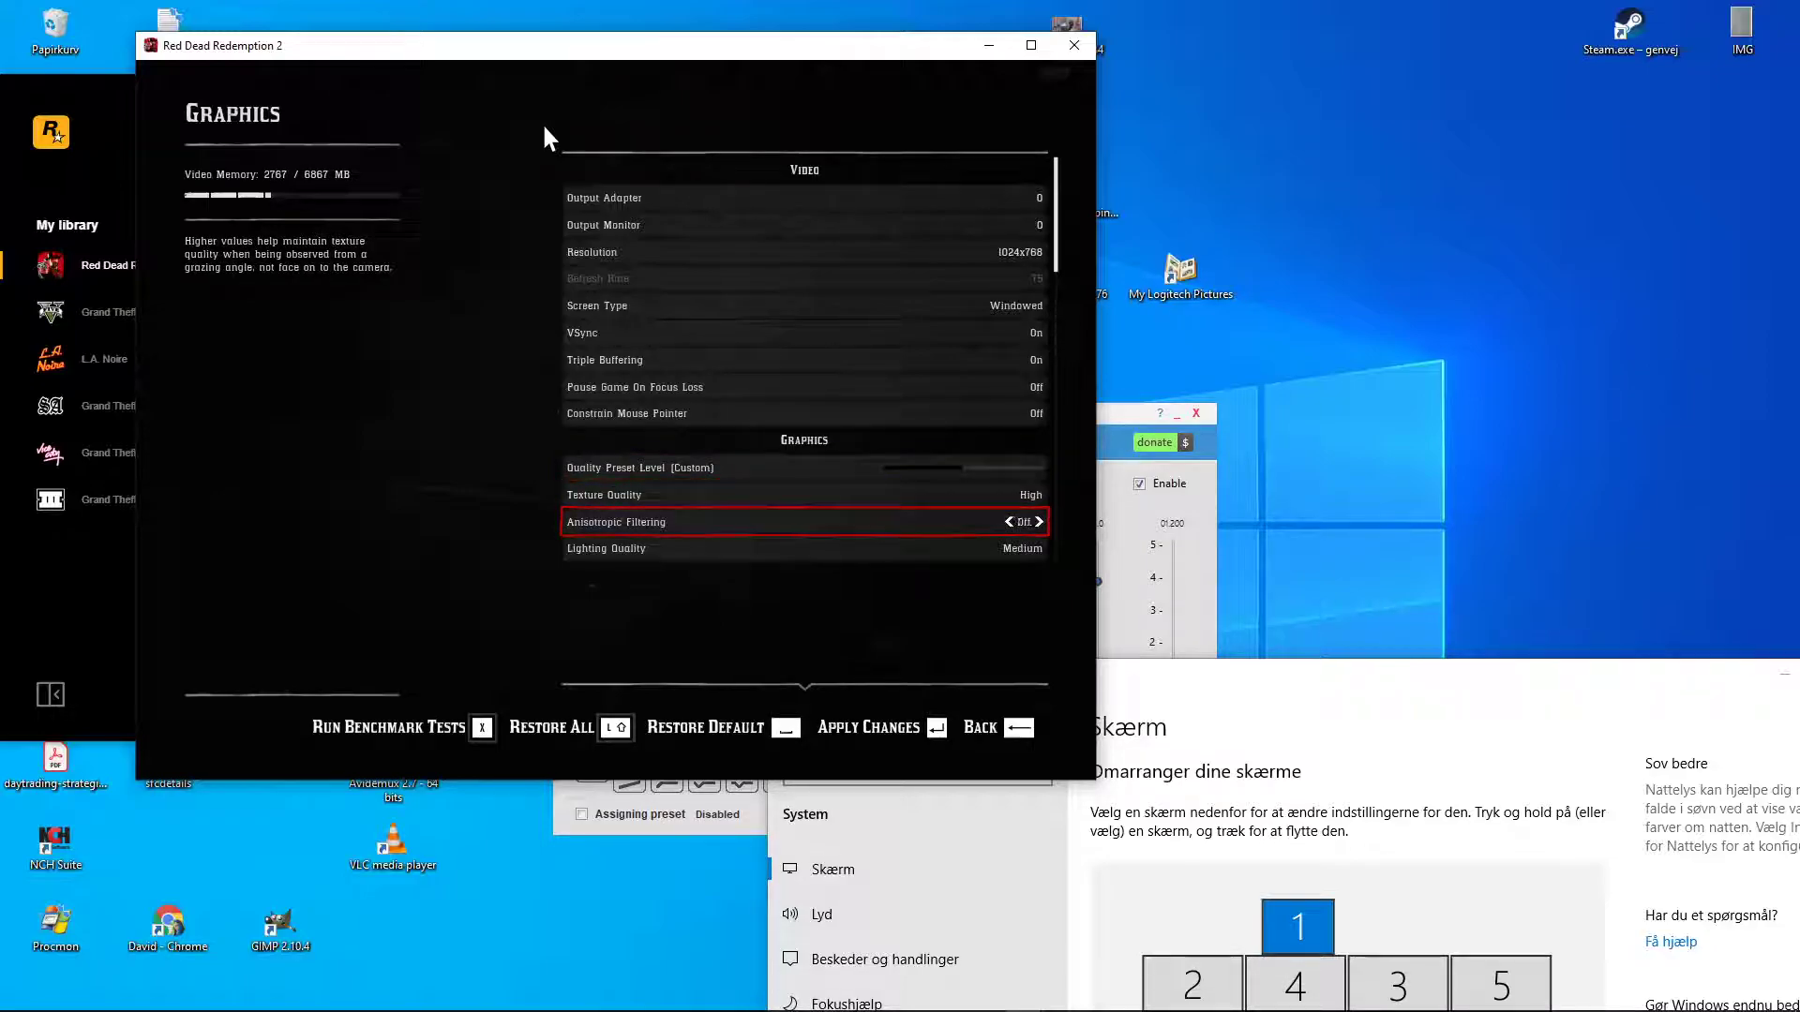
Set Shadow Quality to High in the graphics settings
{"action": "key", "text": "Down"}
{"action": "key", "text": "Down"}
{"action": "key", "text": "Down"}
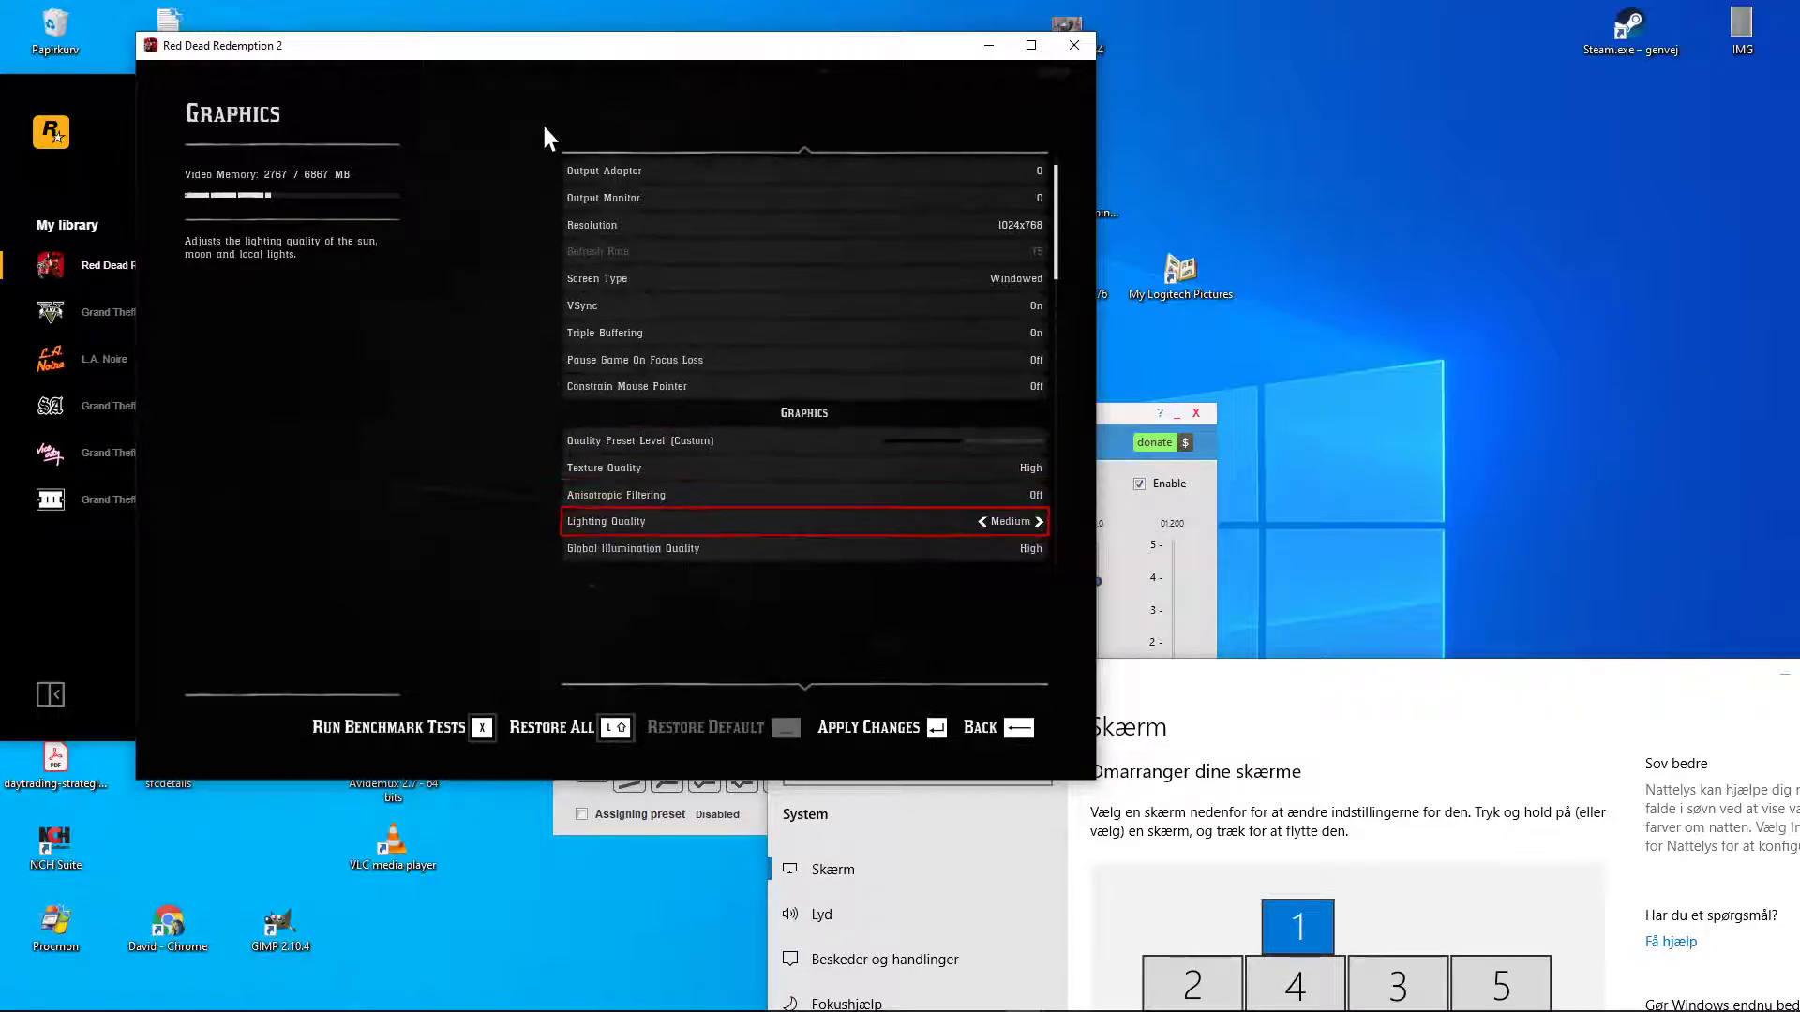
{"action": "key", "text": "Down"}
{"action": "key", "text": "Down"}
{"action": "key", "text": "Up"}
{"action": "key", "text": "Up"}
{"action": "key", "text": "Up"}
{"action": "key", "text": "Up"}
{"action": "key", "text": "Up"}
{"action": "key", "text": "Up"}
{"action": "key", "text": "Up"}
{"action": "key", "text": "Down"}
{"action": "key", "text": "Down"}
{"action": "key", "text": "Down"}
{"action": "key", "text": "Down"}
{"action": "key", "text": "Down"}
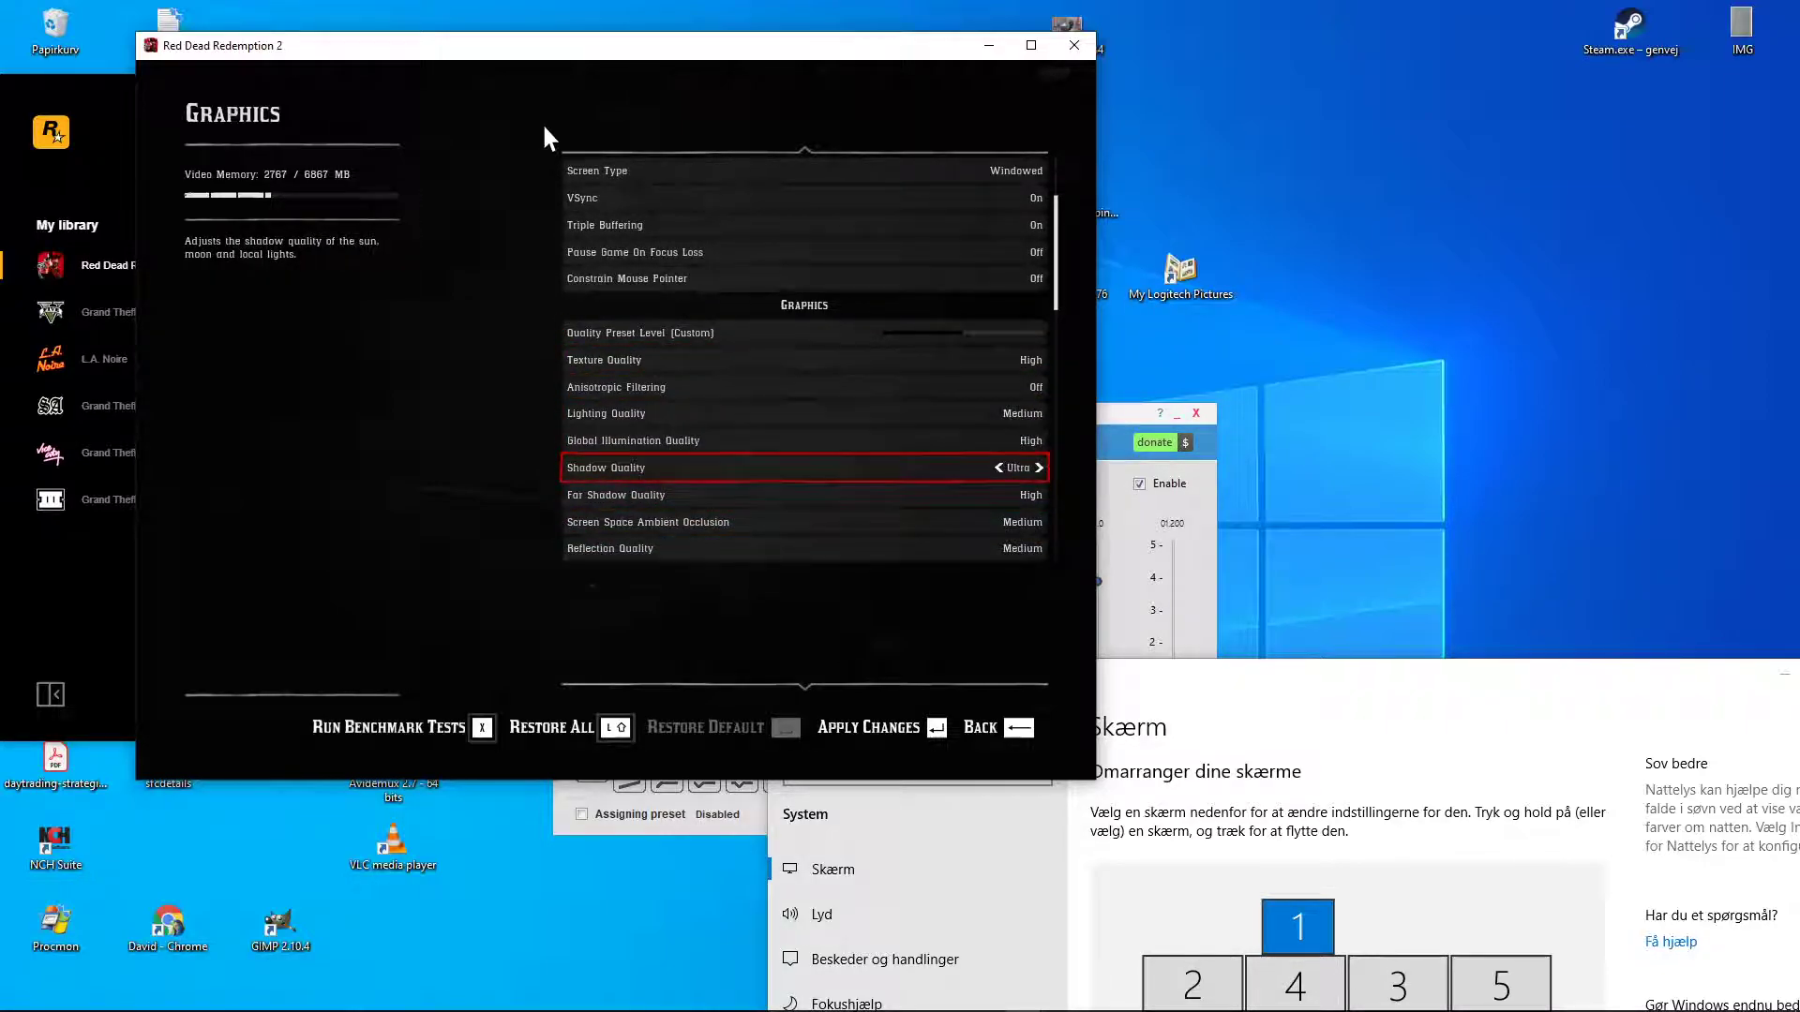
{"action": "key", "text": "Down"}
{"action": "key", "text": "Down"}
{"action": "key", "text": "Down"}
{"action": "key", "text": "Down"}
{"action": "key", "text": "Down"}
{"action": "key", "text": "Down"}
{"action": "key", "text": "Down"}
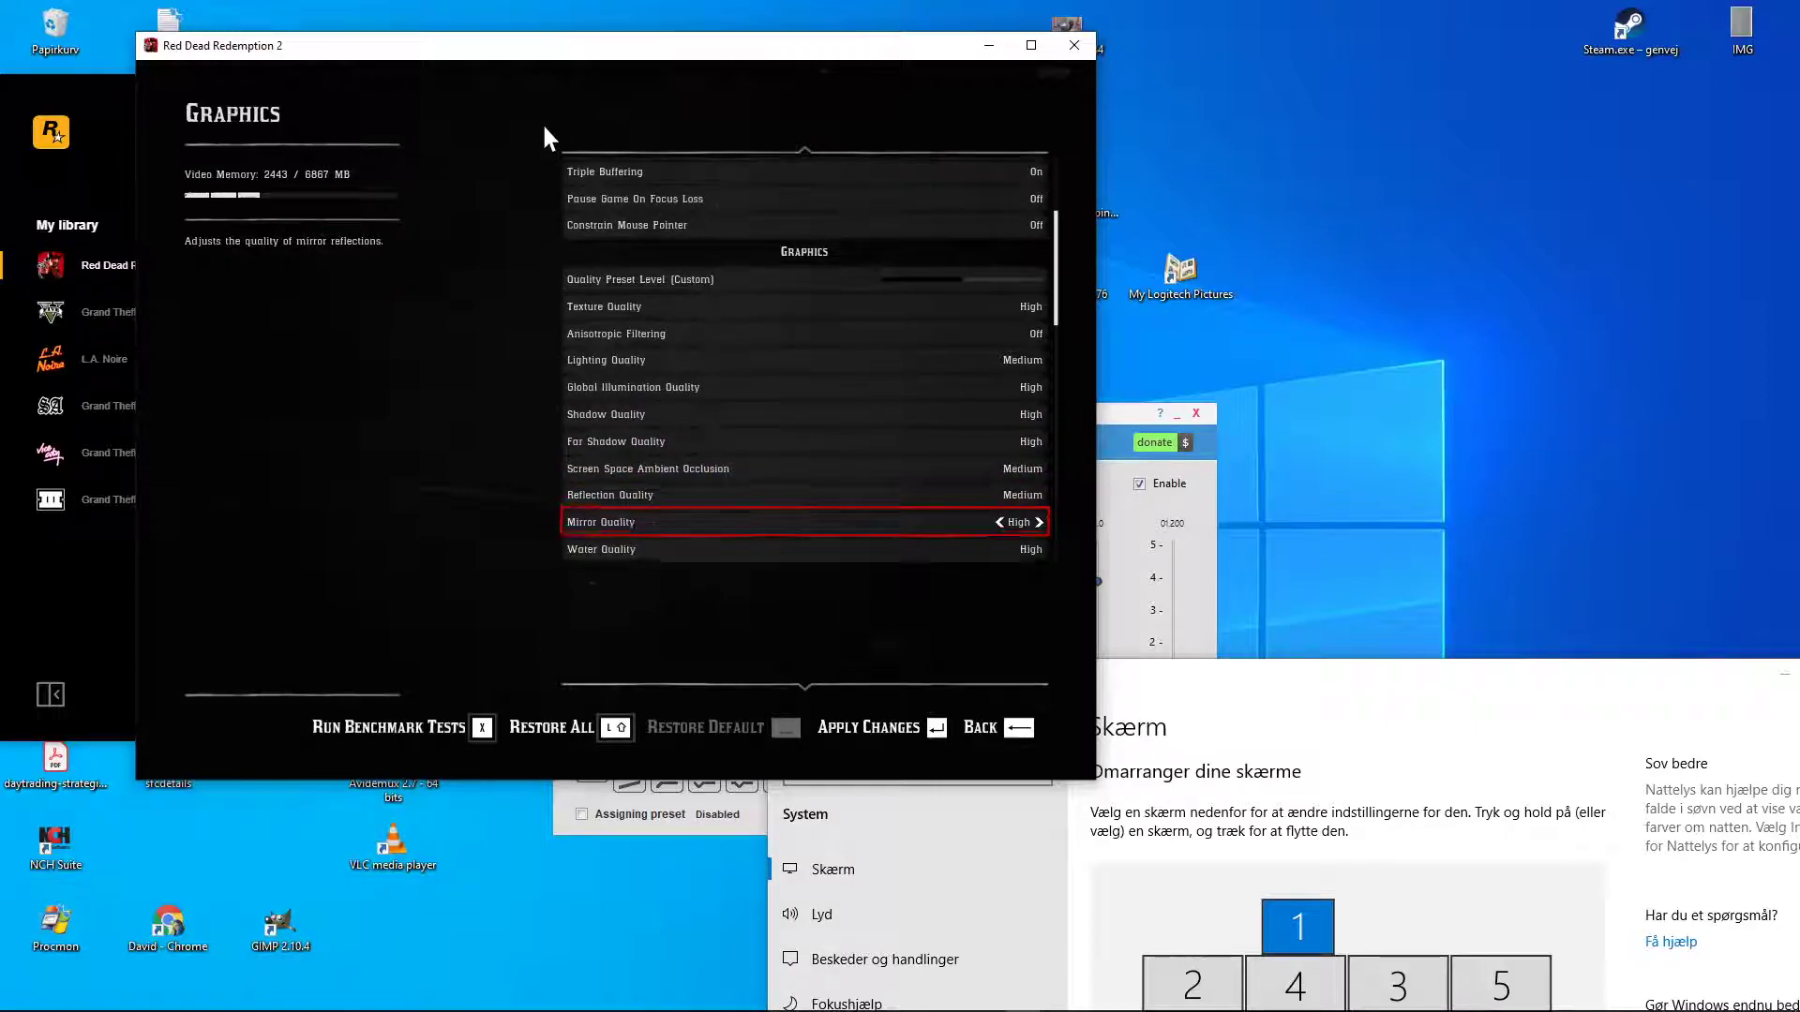
Unlock the advanced graphics settings and set the Graphics API to DirectX 12
{"action": "key", "text": "Down"}
{"action": "key", "text": "Down"}
{"action": "key", "text": "Down"}
{"action": "key", "text": "Down"}
{"action": "key", "text": "Down"}
{"action": "key", "text": "Down"}
{"action": "key", "text": "Down"}
{"action": "key", "text": "Down"}
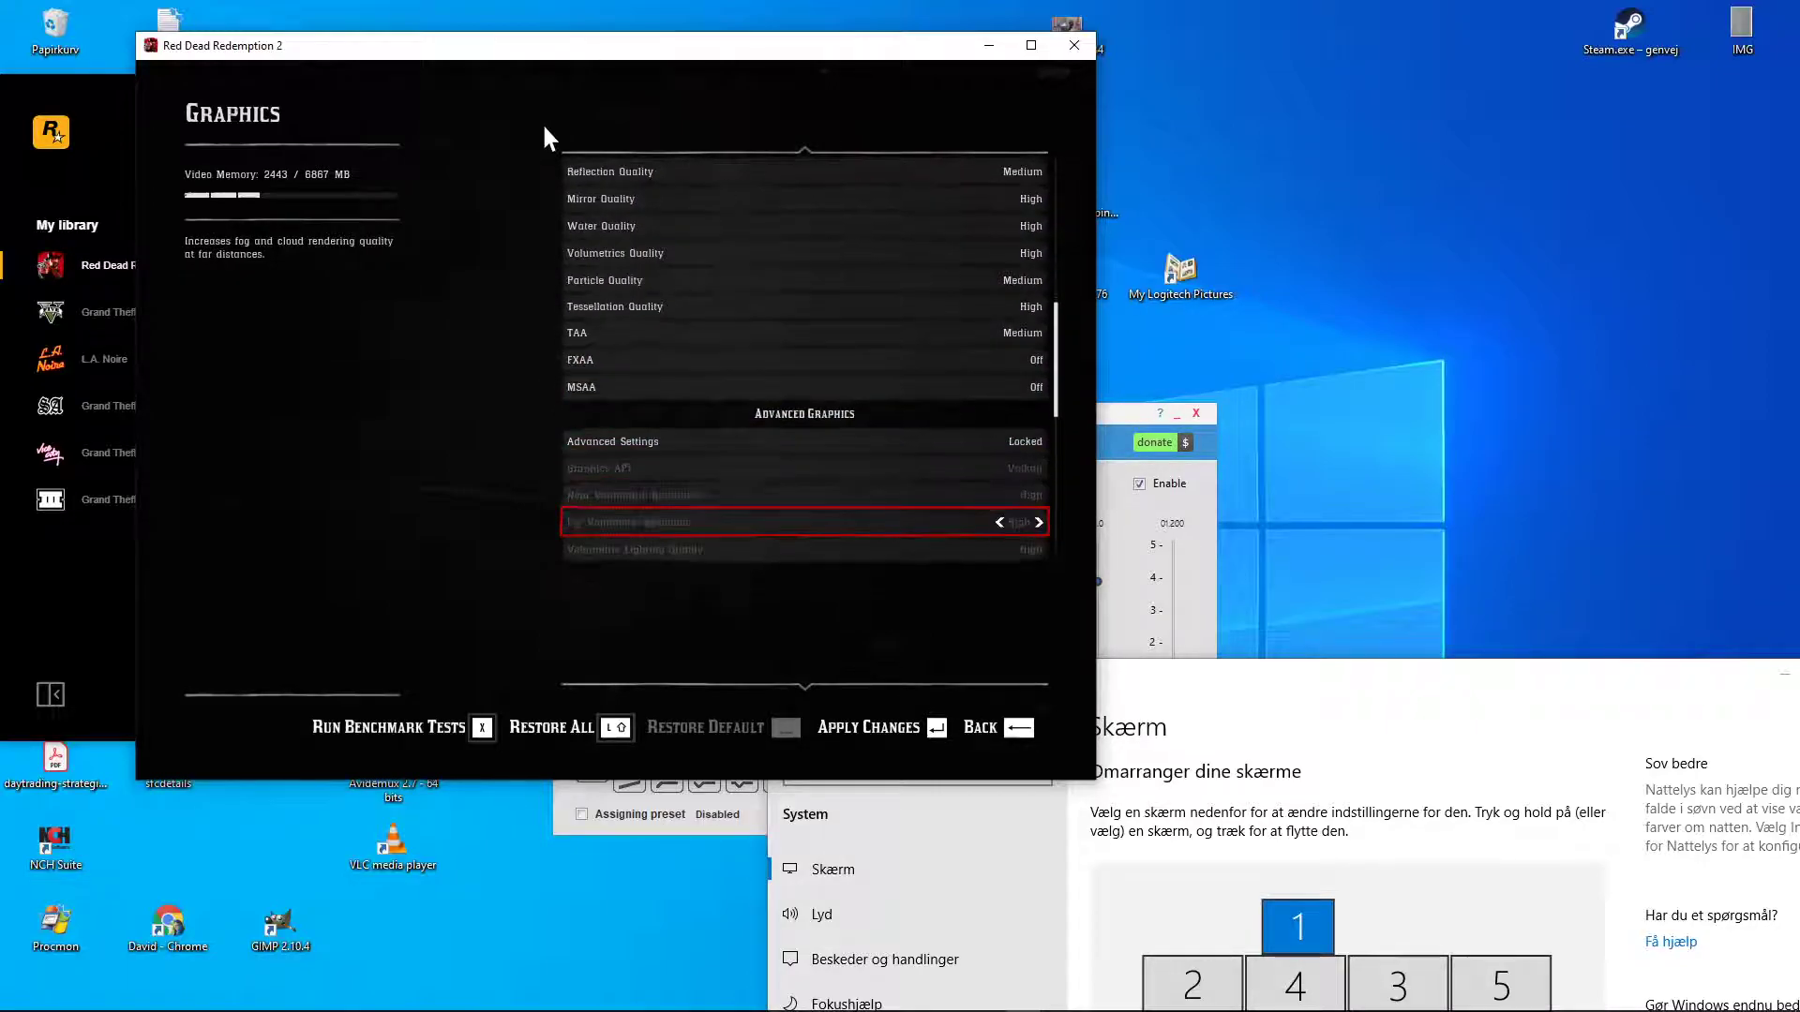
{"action": "key", "text": "Up"}
{"action": "key", "text": "Up"}
{"action": "key", "text": "Up"}
{"action": "key", "text": "Down"}
{"action": "key", "text": "Right"}
{"action": "key", "text": "Down"}
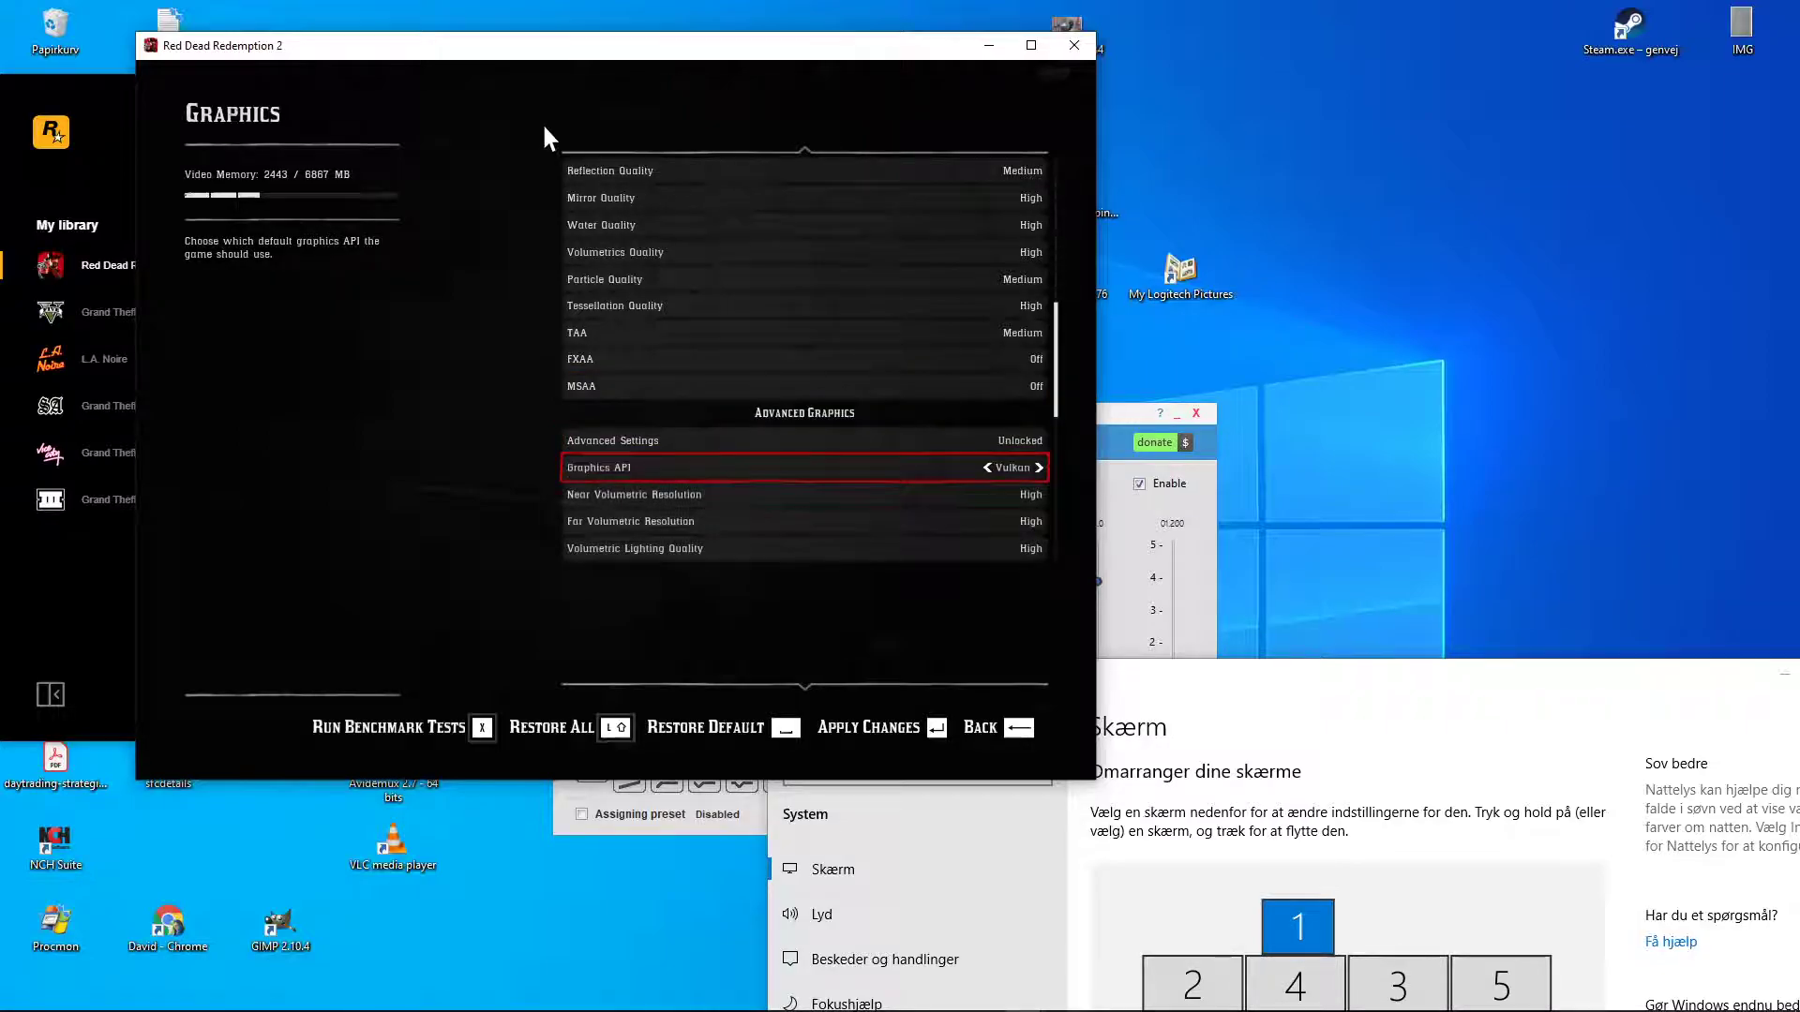
{"action": "key", "text": "Up"}
{"action": "key", "text": "Up"}
{"action": "key", "text": "Up"}
{"action": "key", "text": "Up"}
{"action": "key", "text": "Up"}
{"action": "key", "text": "Up"}
{"action": "key", "text": "Up"}
{"action": "key", "text": "Up"}
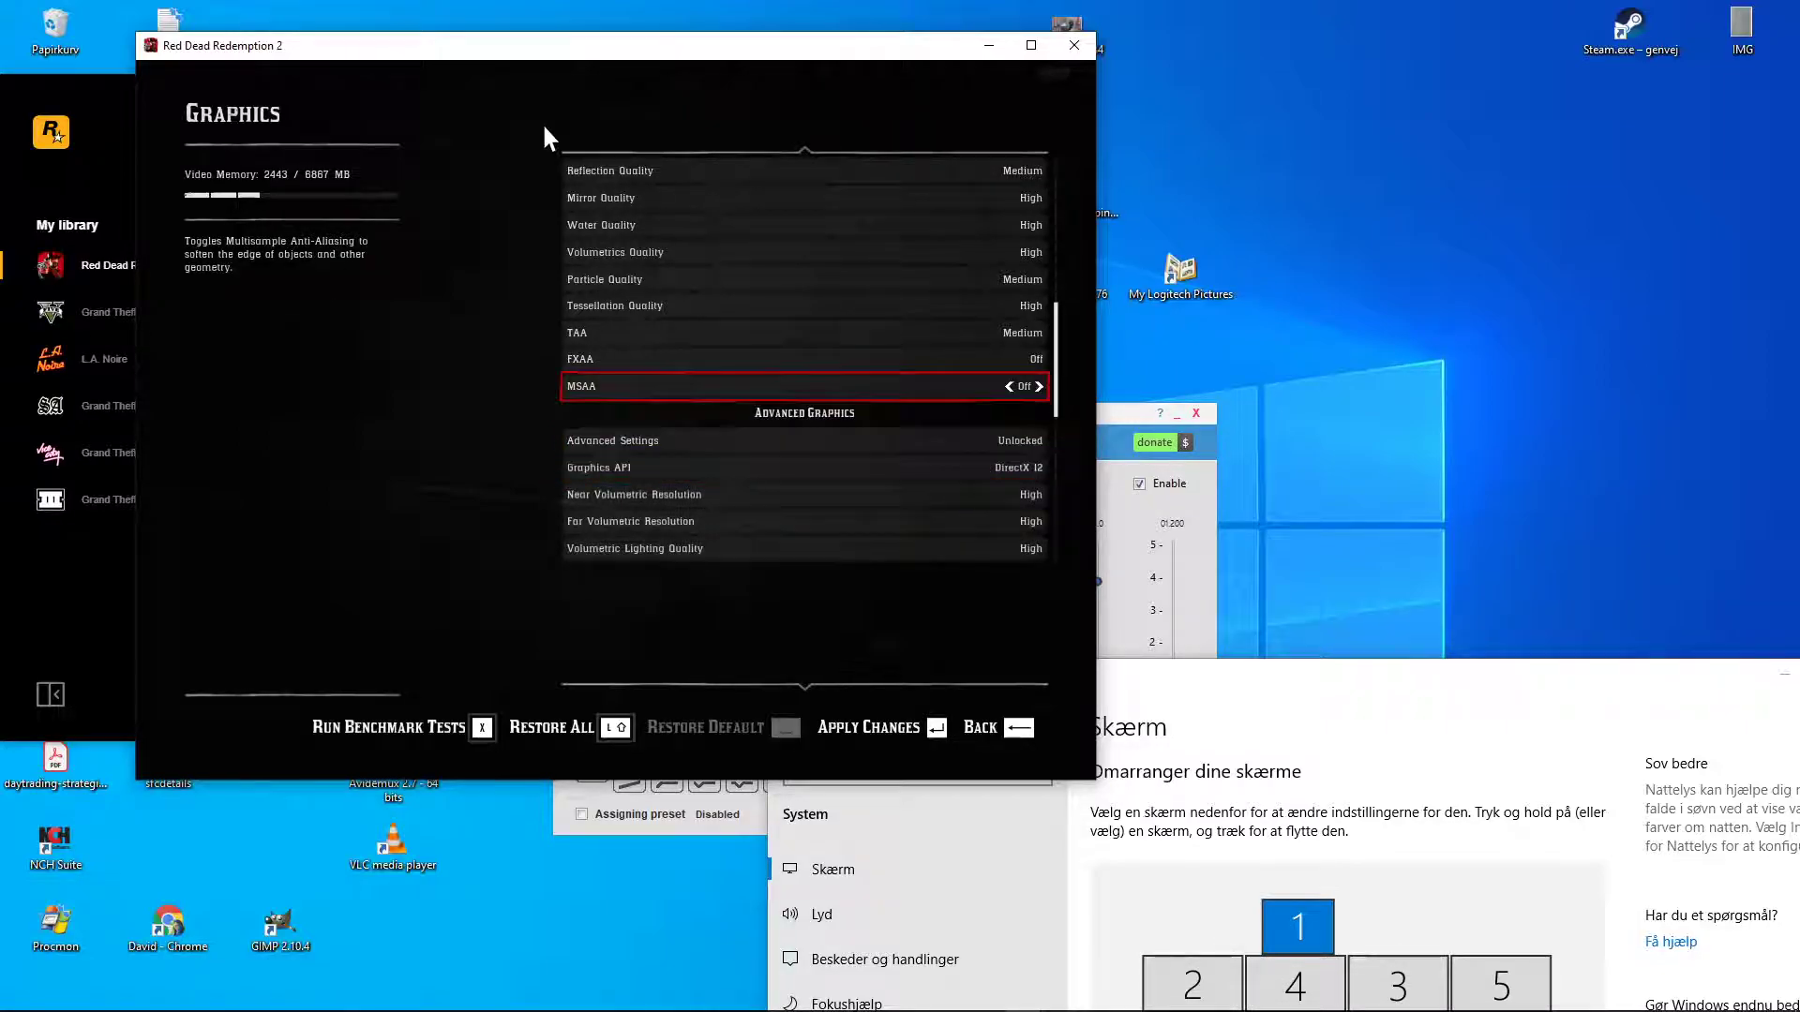
Set the Output Monitor to 2, then apply and keep the changed graphics settings
{"action": "key", "text": "Up"}
{"action": "key", "text": "Up"}
{"action": "key", "text": "Up"}
{"action": "key", "text": "Up"}
{"action": "key", "text": "Up"}
{"action": "key", "text": "Up"}
{"action": "key", "text": "Up"}
{"action": "key", "text": "Up"}
{"action": "key", "text": "Up"}
{"action": "key", "text": "Up"}
{"action": "key", "text": "Up"}
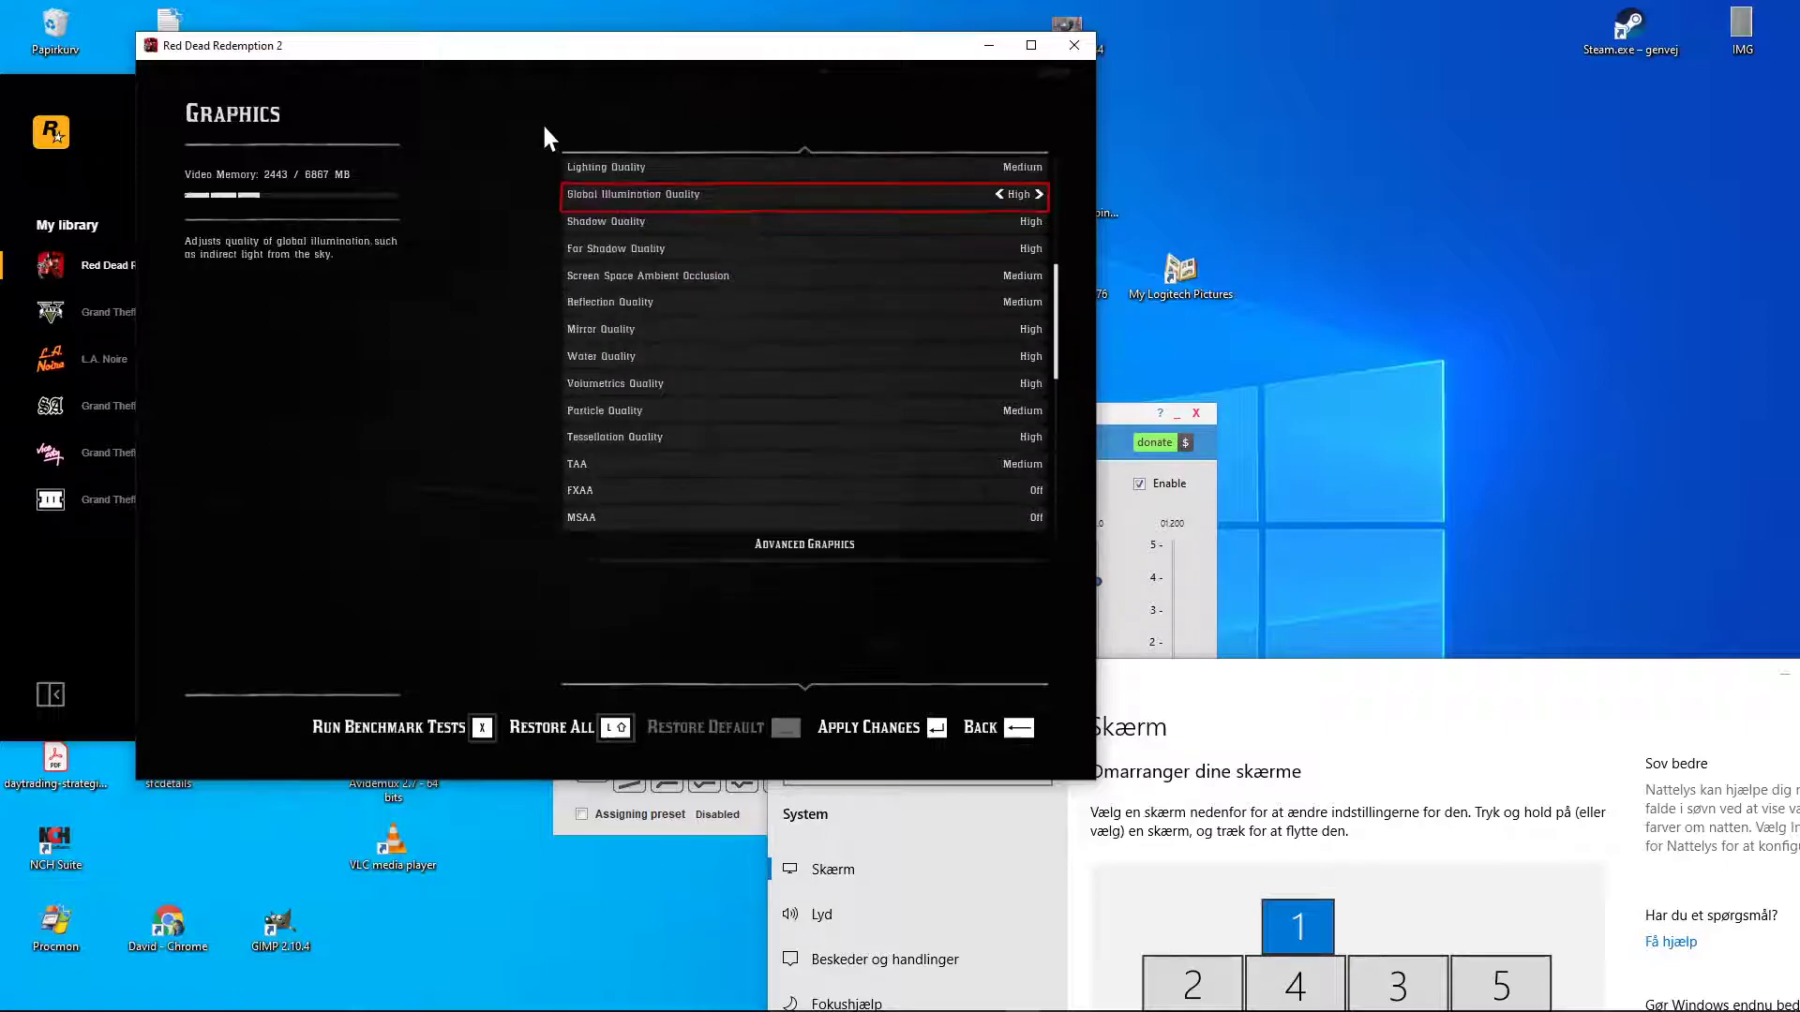
{"action": "key", "text": "Up"}
{"action": "key", "text": "Up"}
{"action": "key", "text": "Up"}
{"action": "key", "text": "Up"}
{"action": "key", "text": "Up"}
{"action": "key", "text": "Up"}
{"action": "key", "text": "Up"}
{"action": "key", "text": "Up"}
{"action": "key", "text": "Up"}
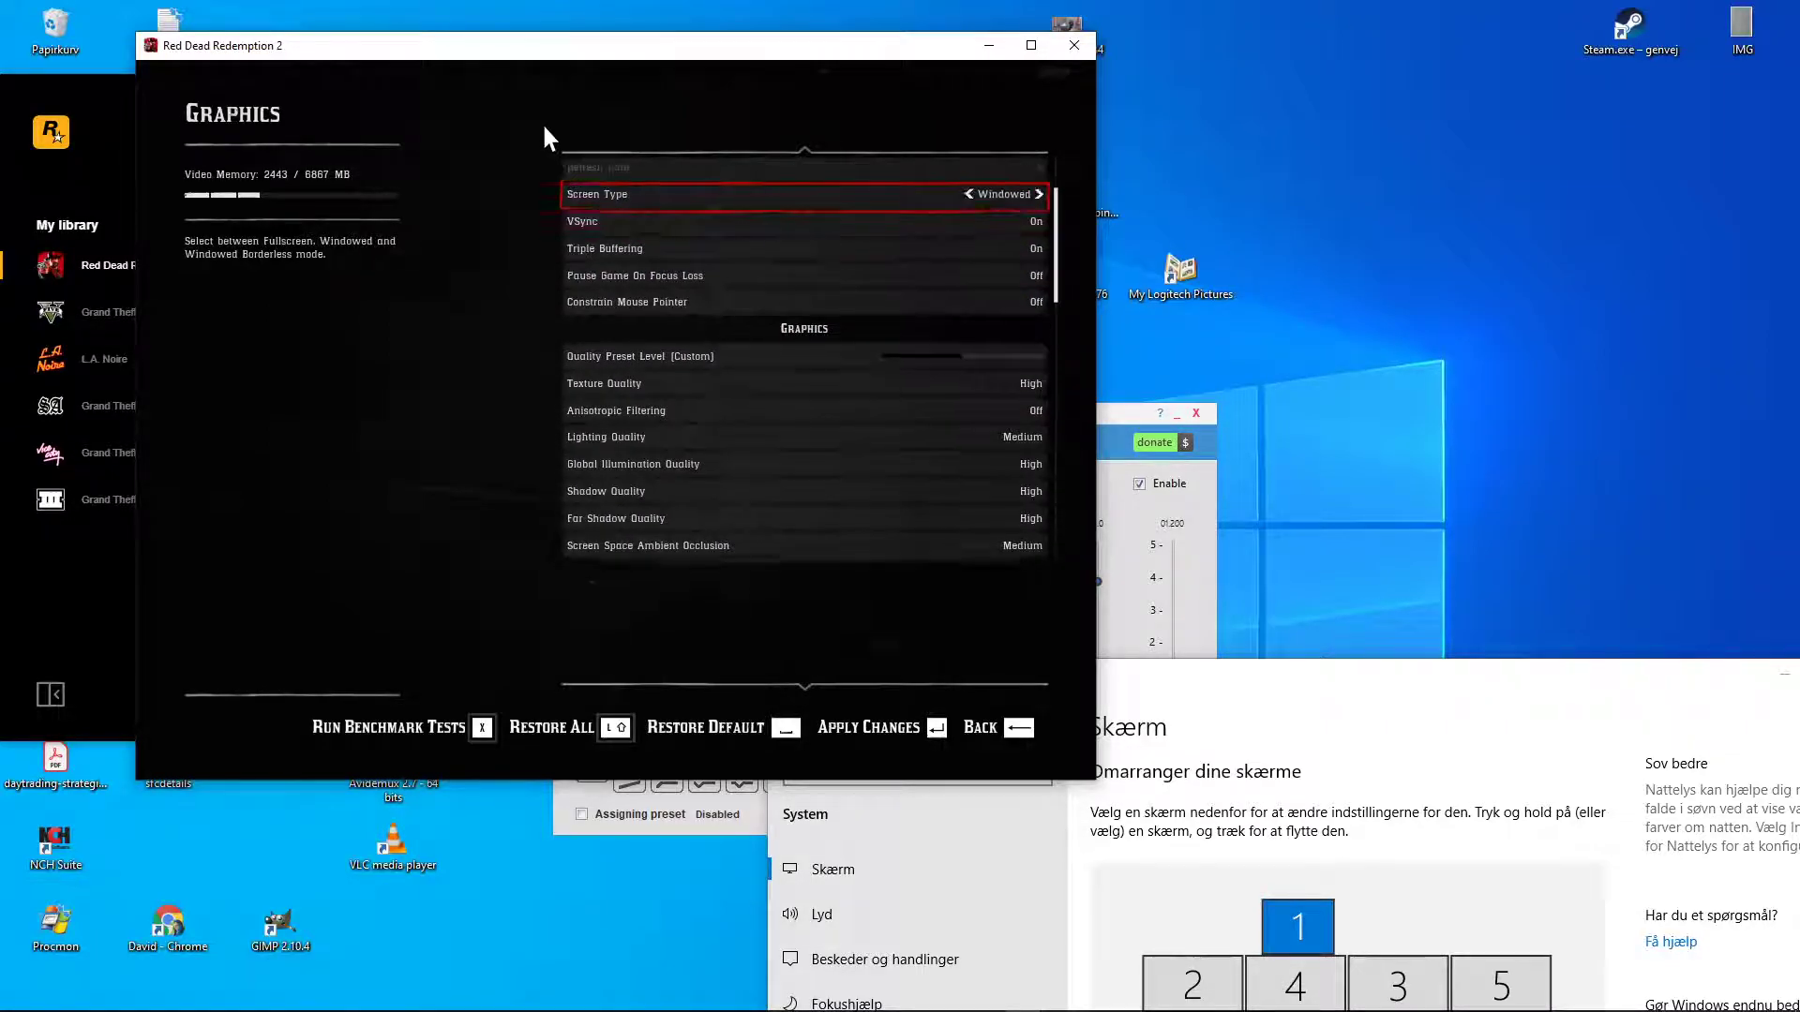
{"action": "key", "text": "Up"}
{"action": "key", "text": "Down"}
{"action": "key", "text": "Down"}
{"action": "key", "text": "Down"}
{"action": "key", "text": "Down"}
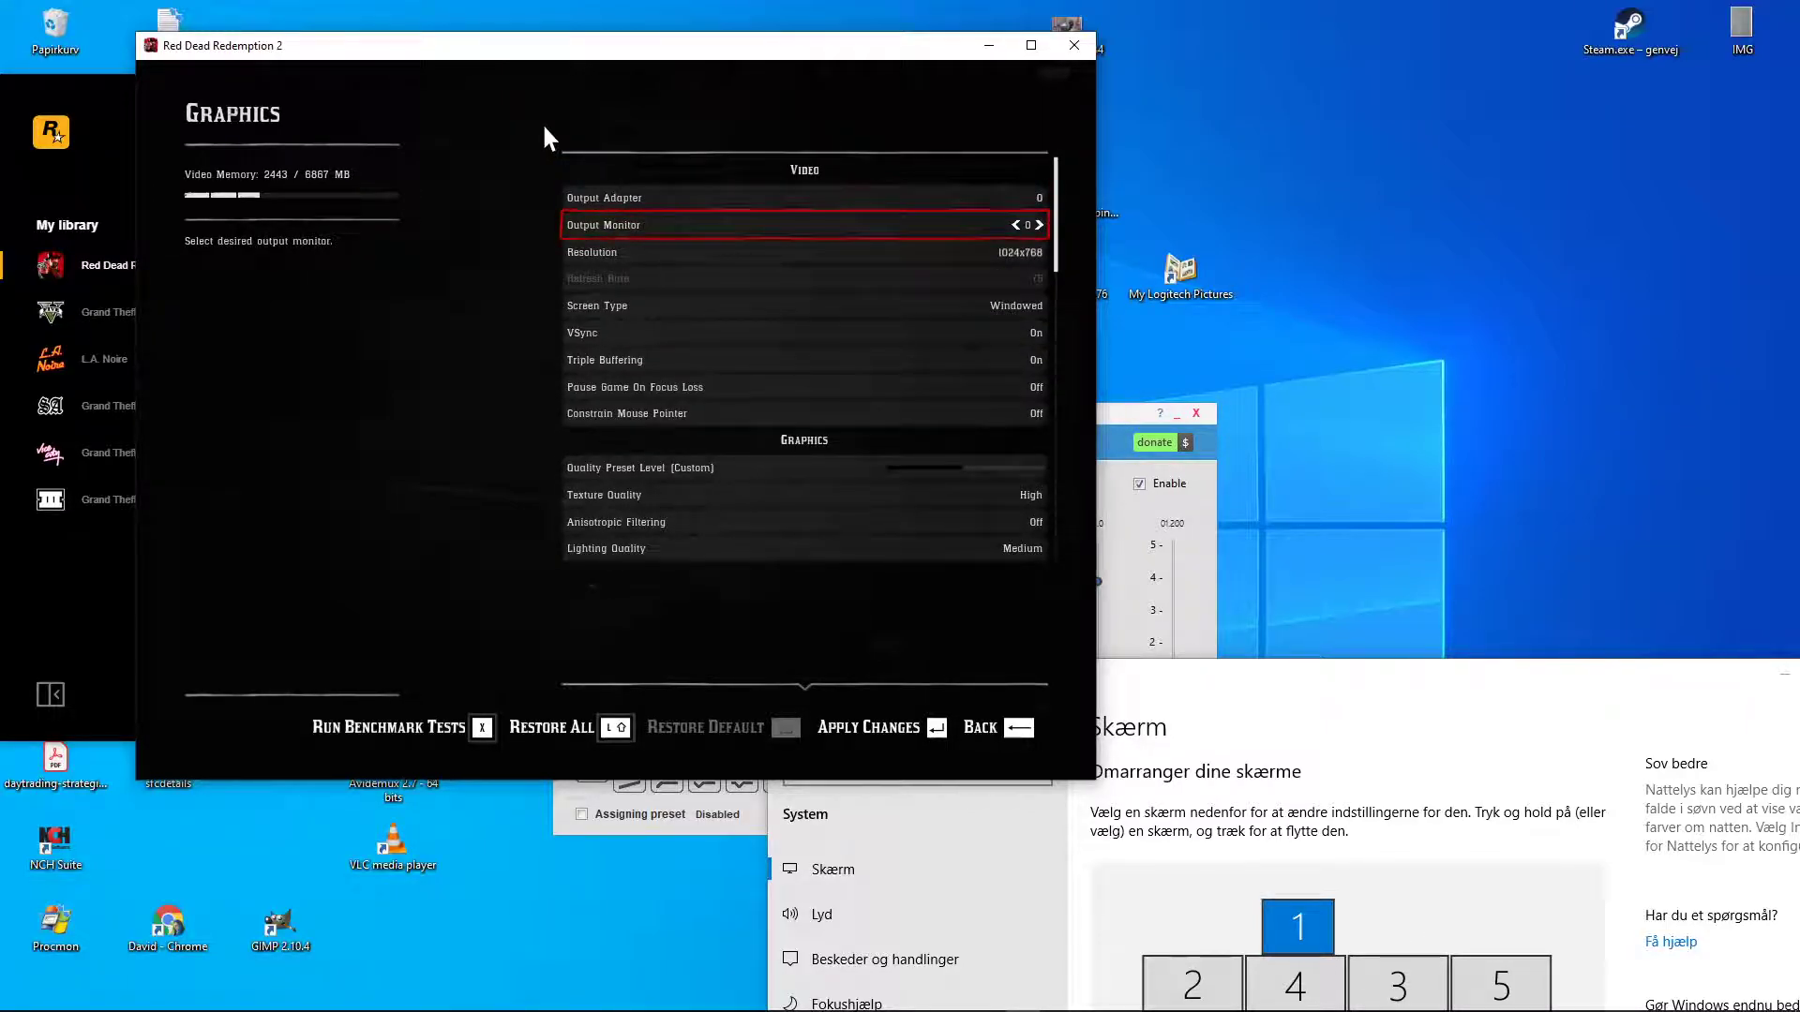
{"action": "key", "text": "Right"}
{"action": "key", "text": "Left"}
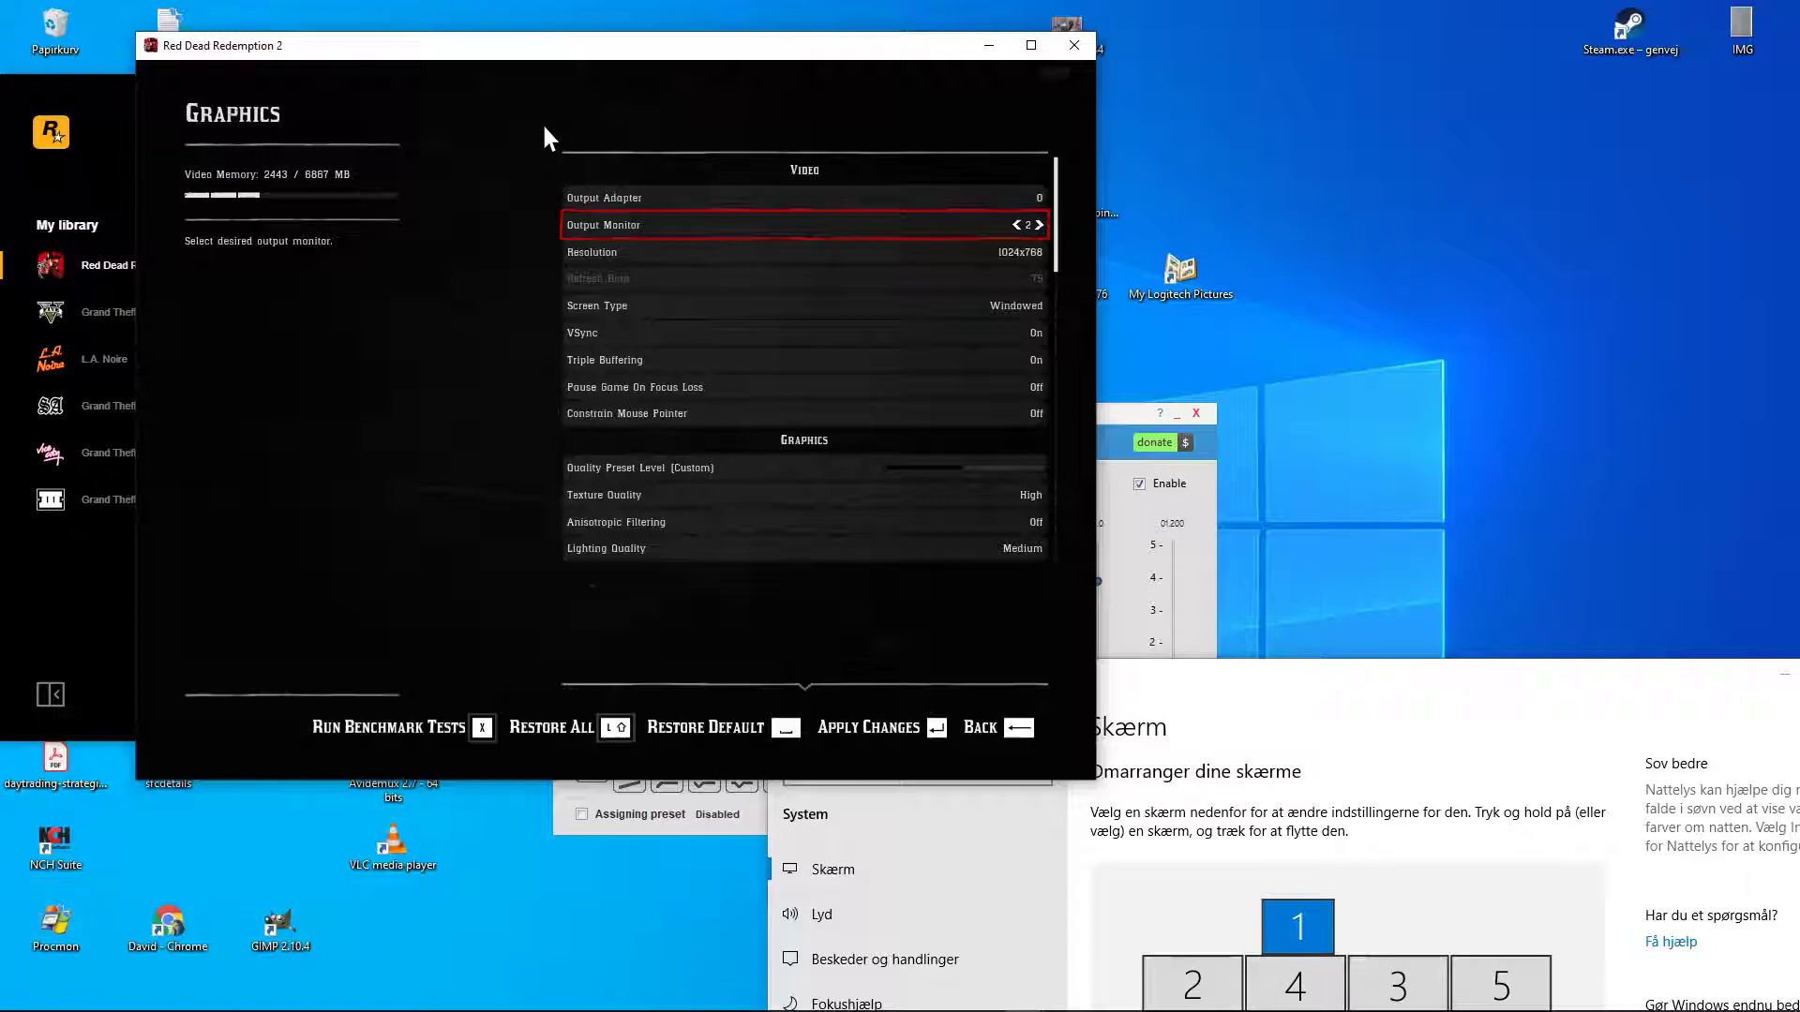
{"action": "key", "text": "Right"}
{"action": "key", "text": "Right"}
{"action": "key", "text": "Return"}
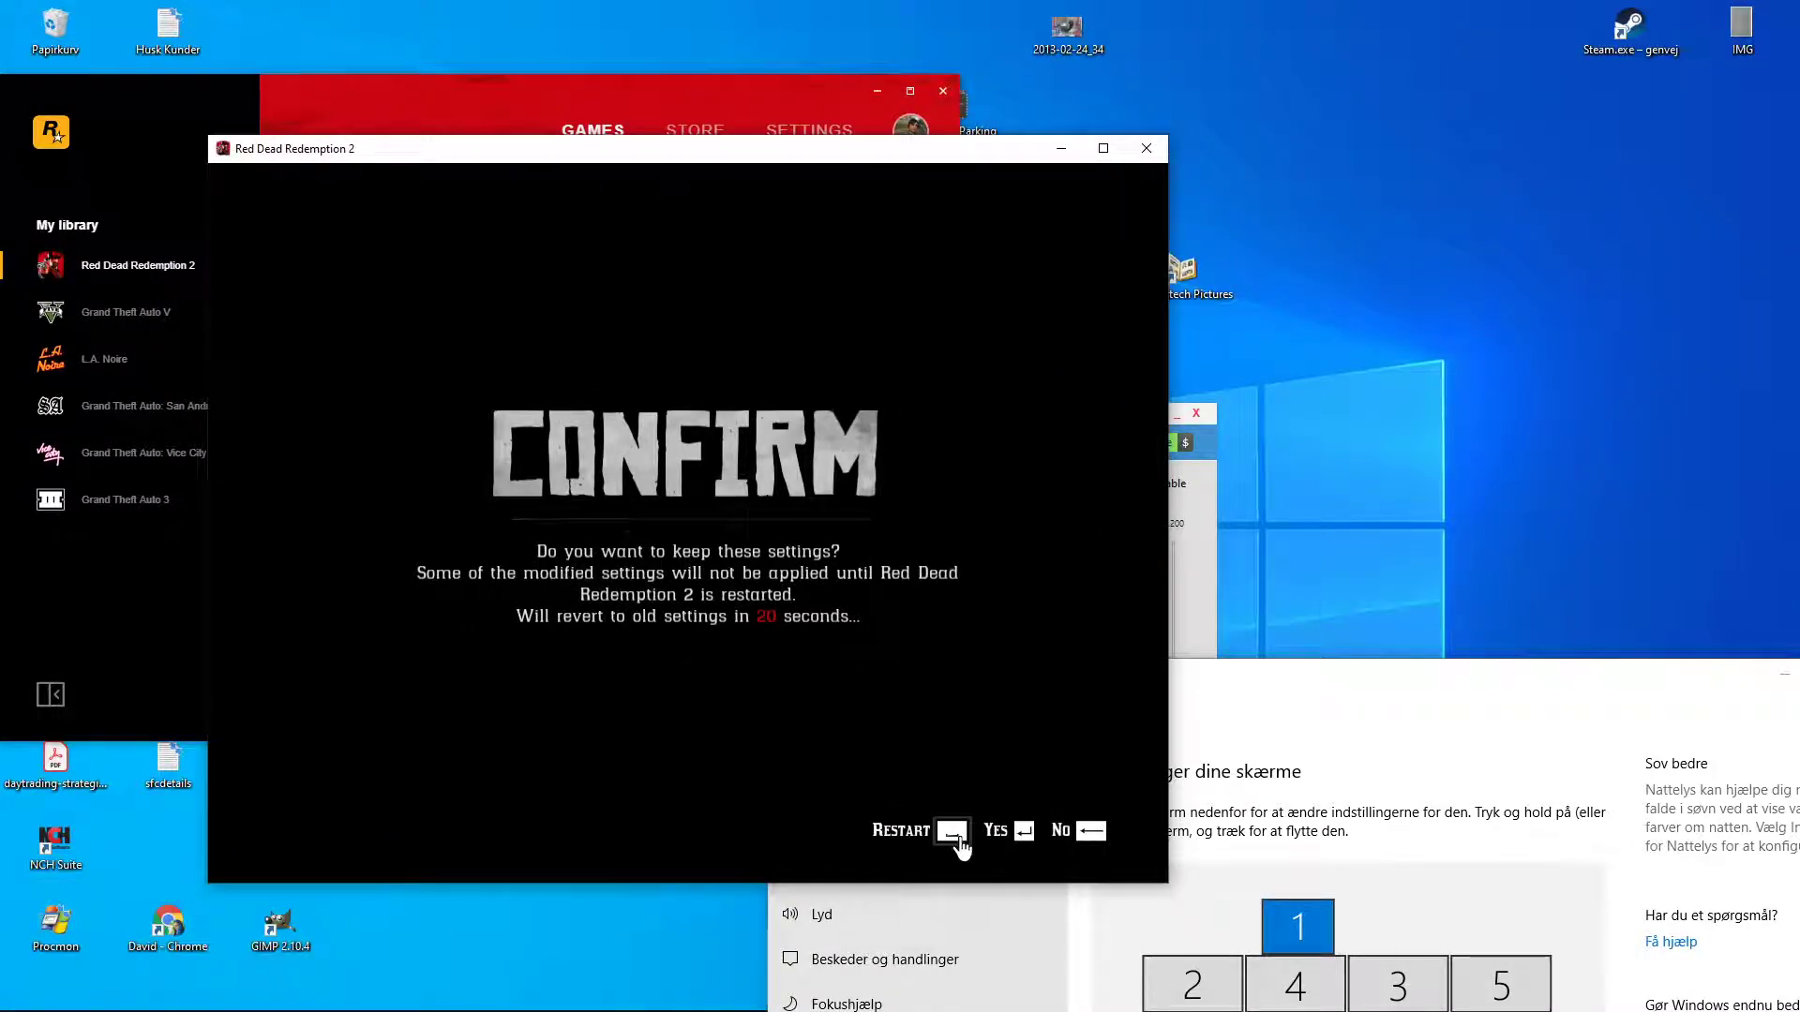
{"action": "left_click", "coordinate": [1027, 834]}
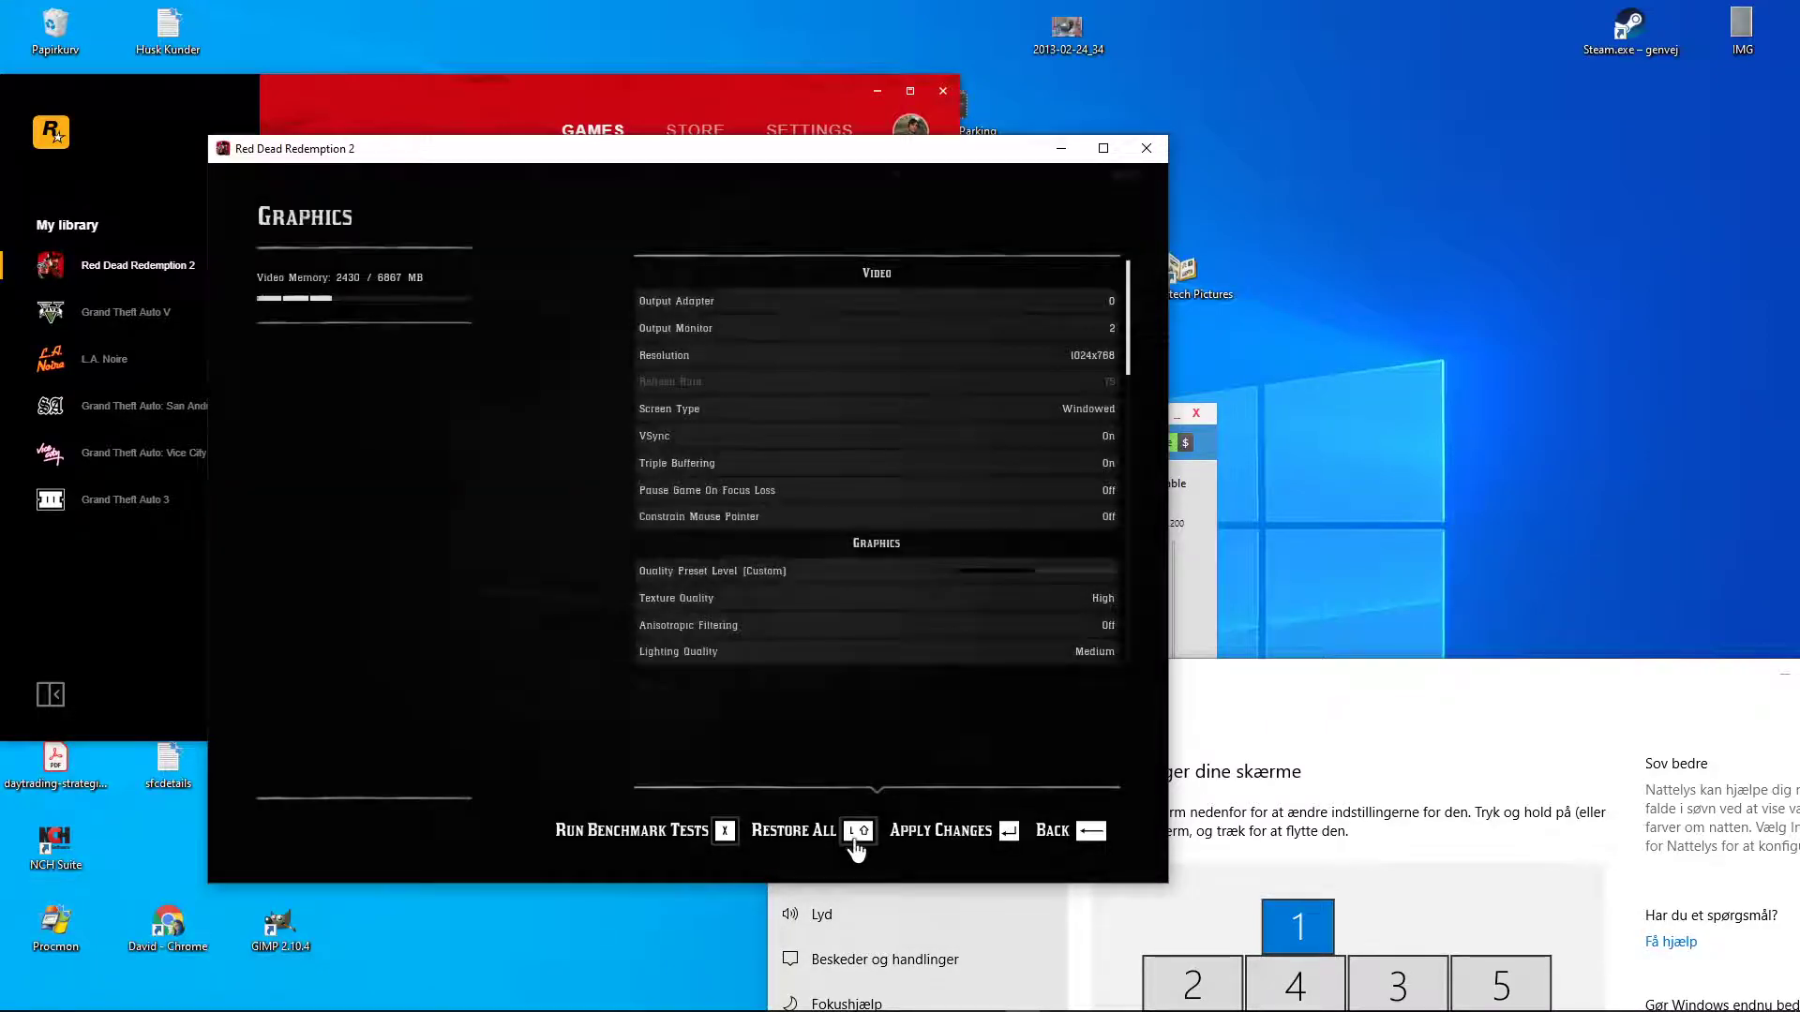
Leave the settings and quit the game to the launcher
{"action": "left_click", "coordinate": [1092, 838]}
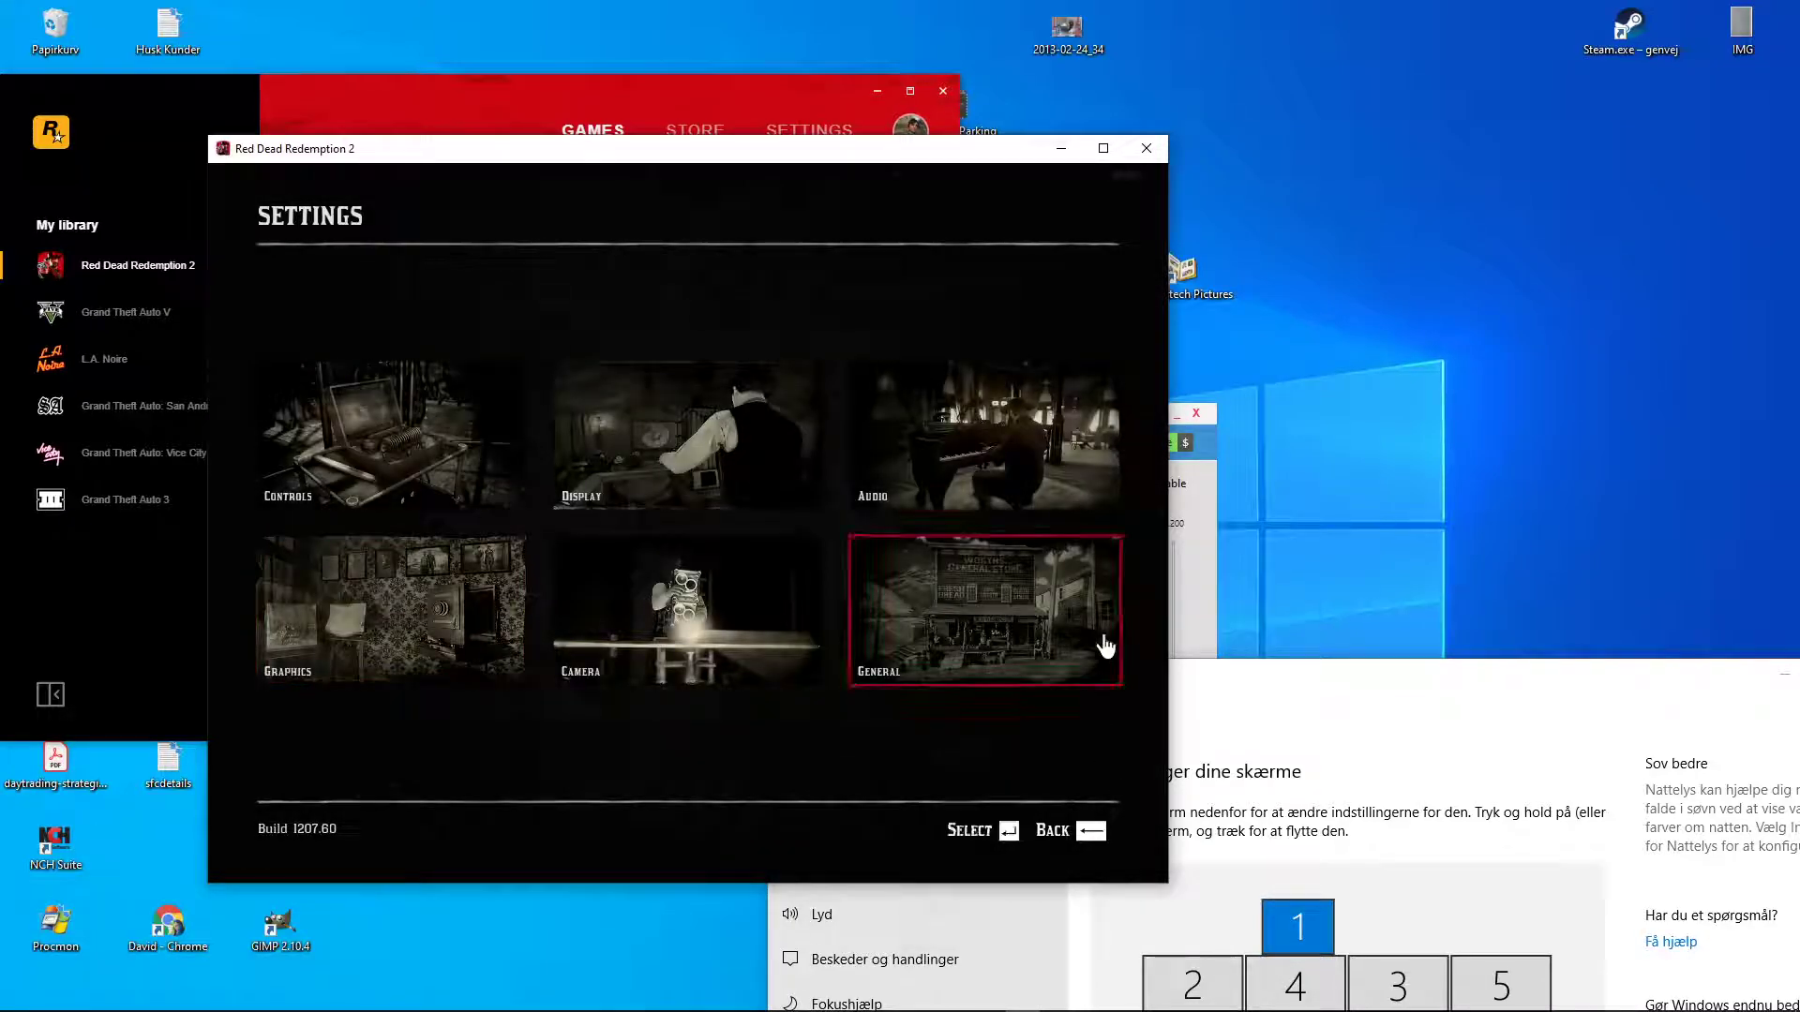
{"action": "left_click", "coordinate": [1090, 831]}
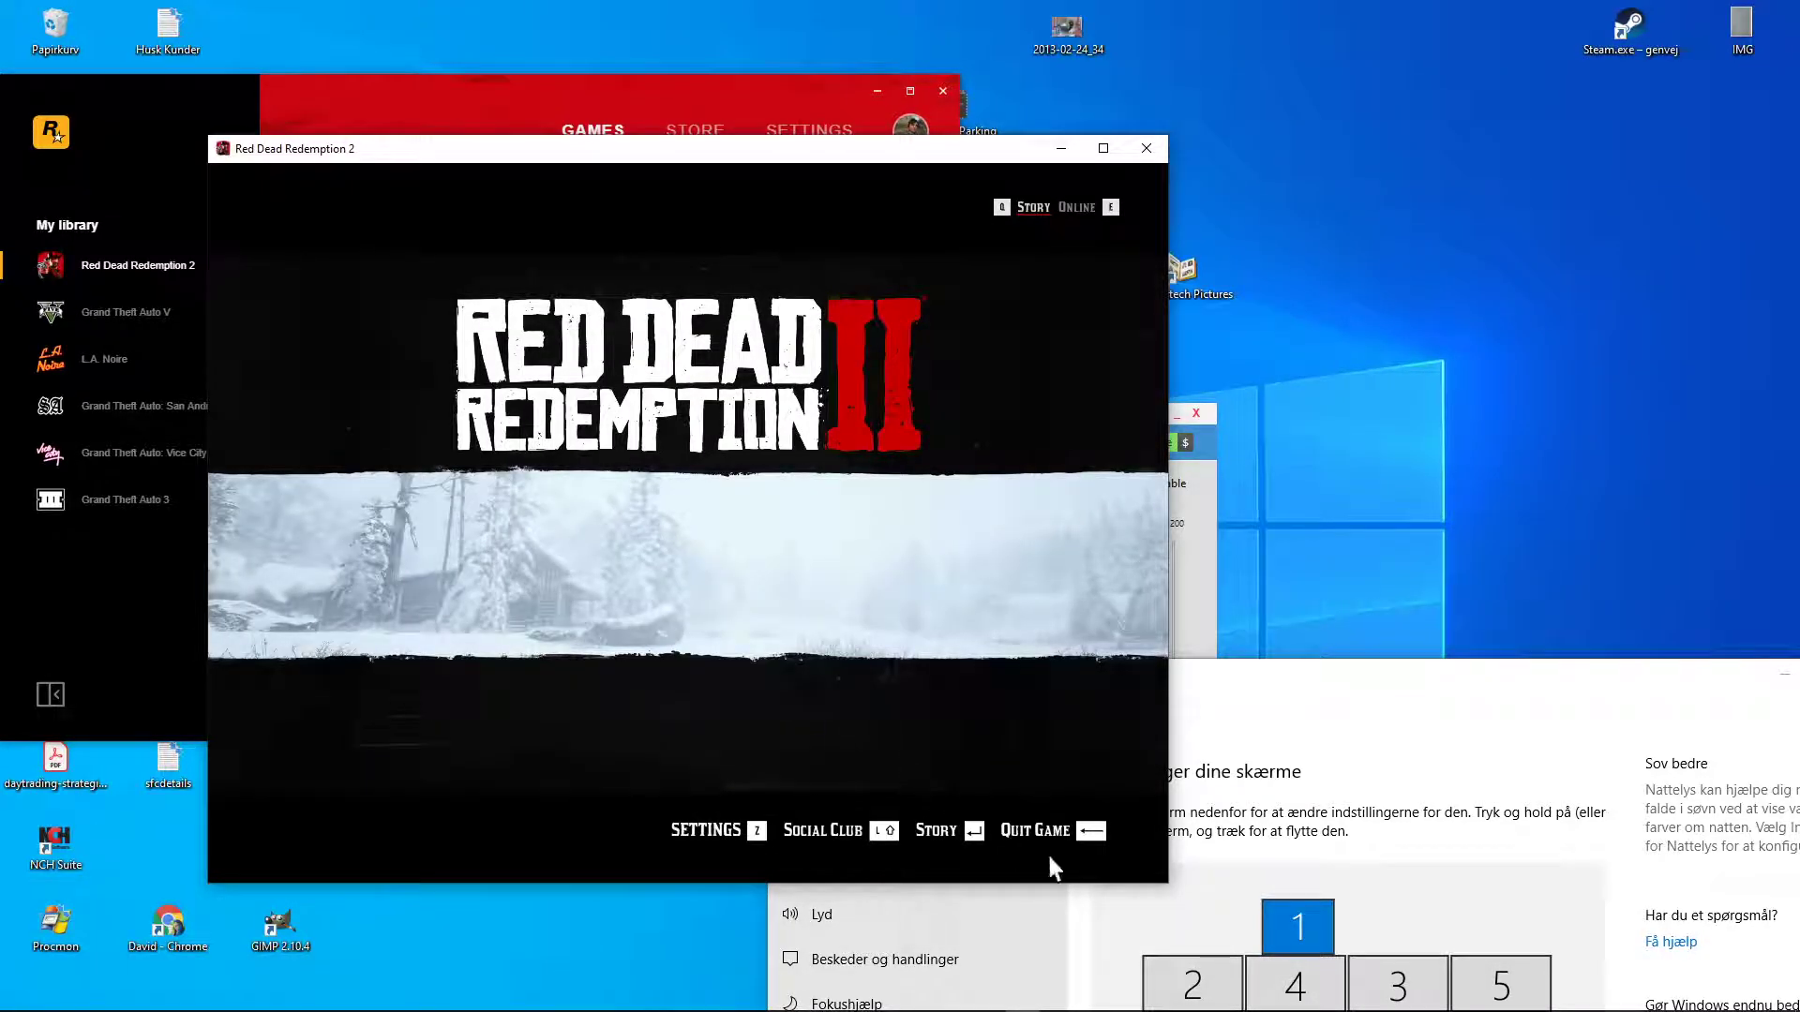
{"action": "left_click", "coordinate": [1090, 834]}
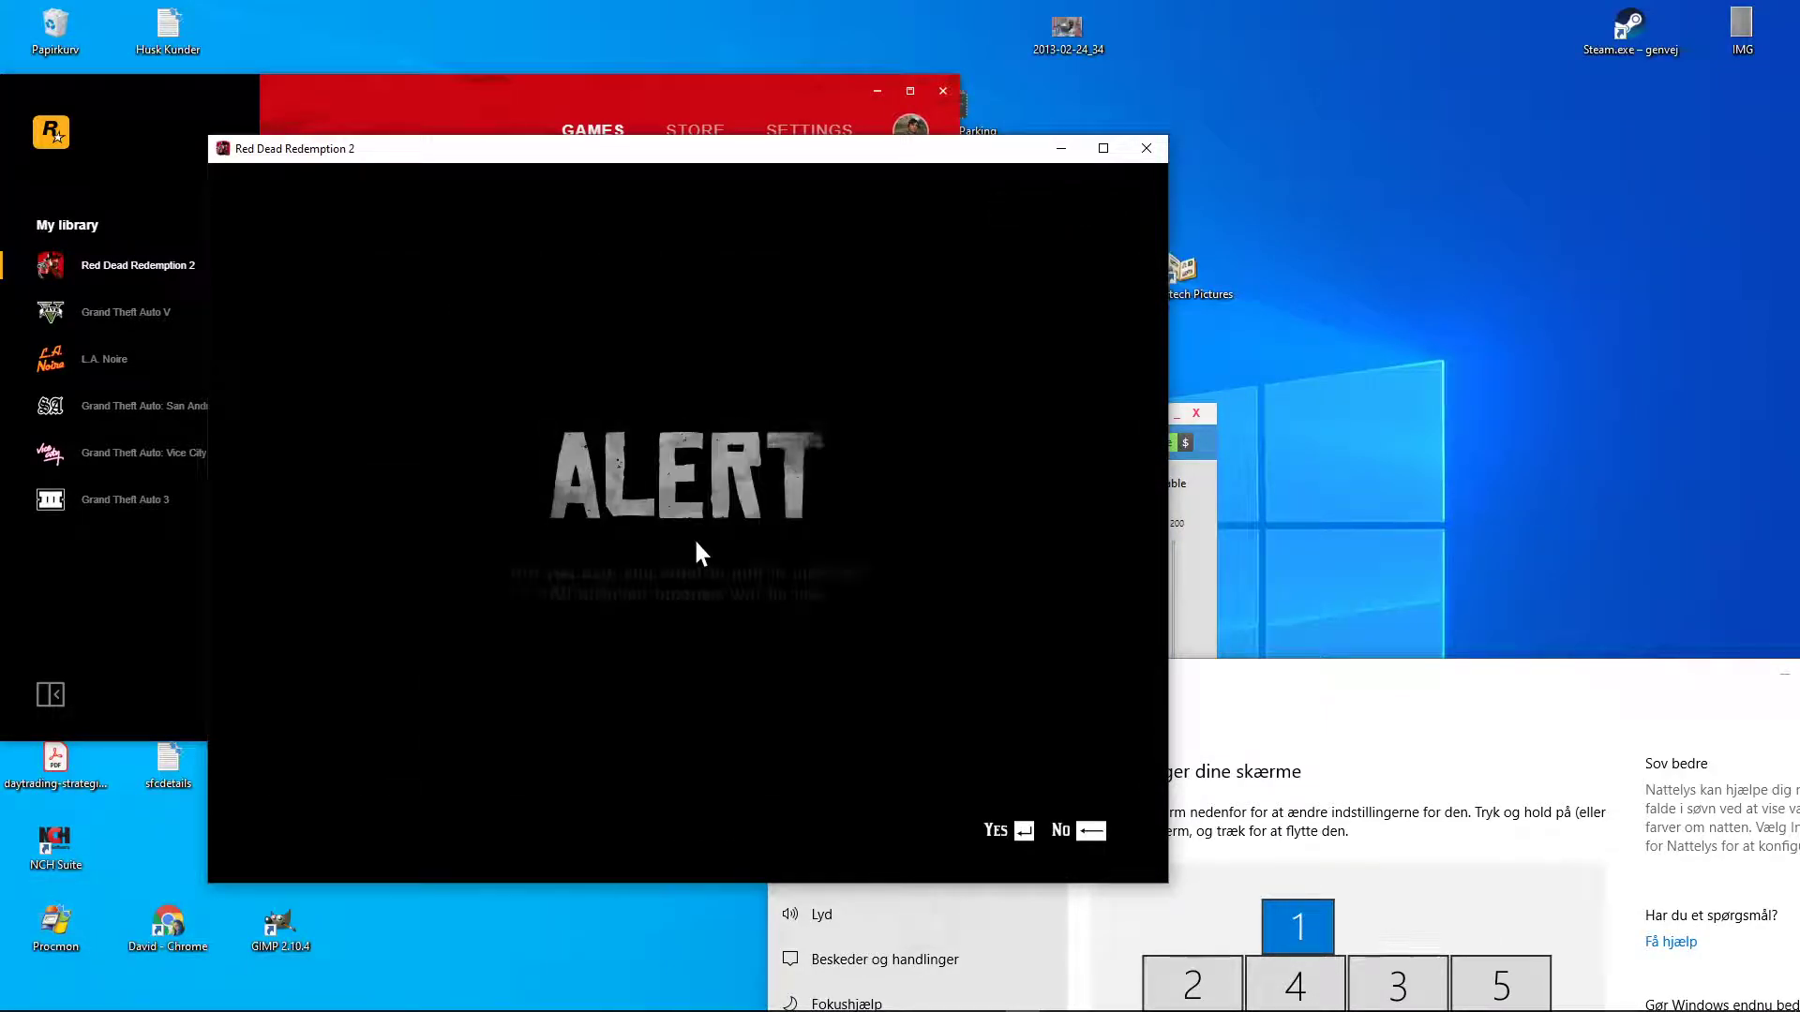
{"action": "left_click", "coordinate": [1092, 833]}
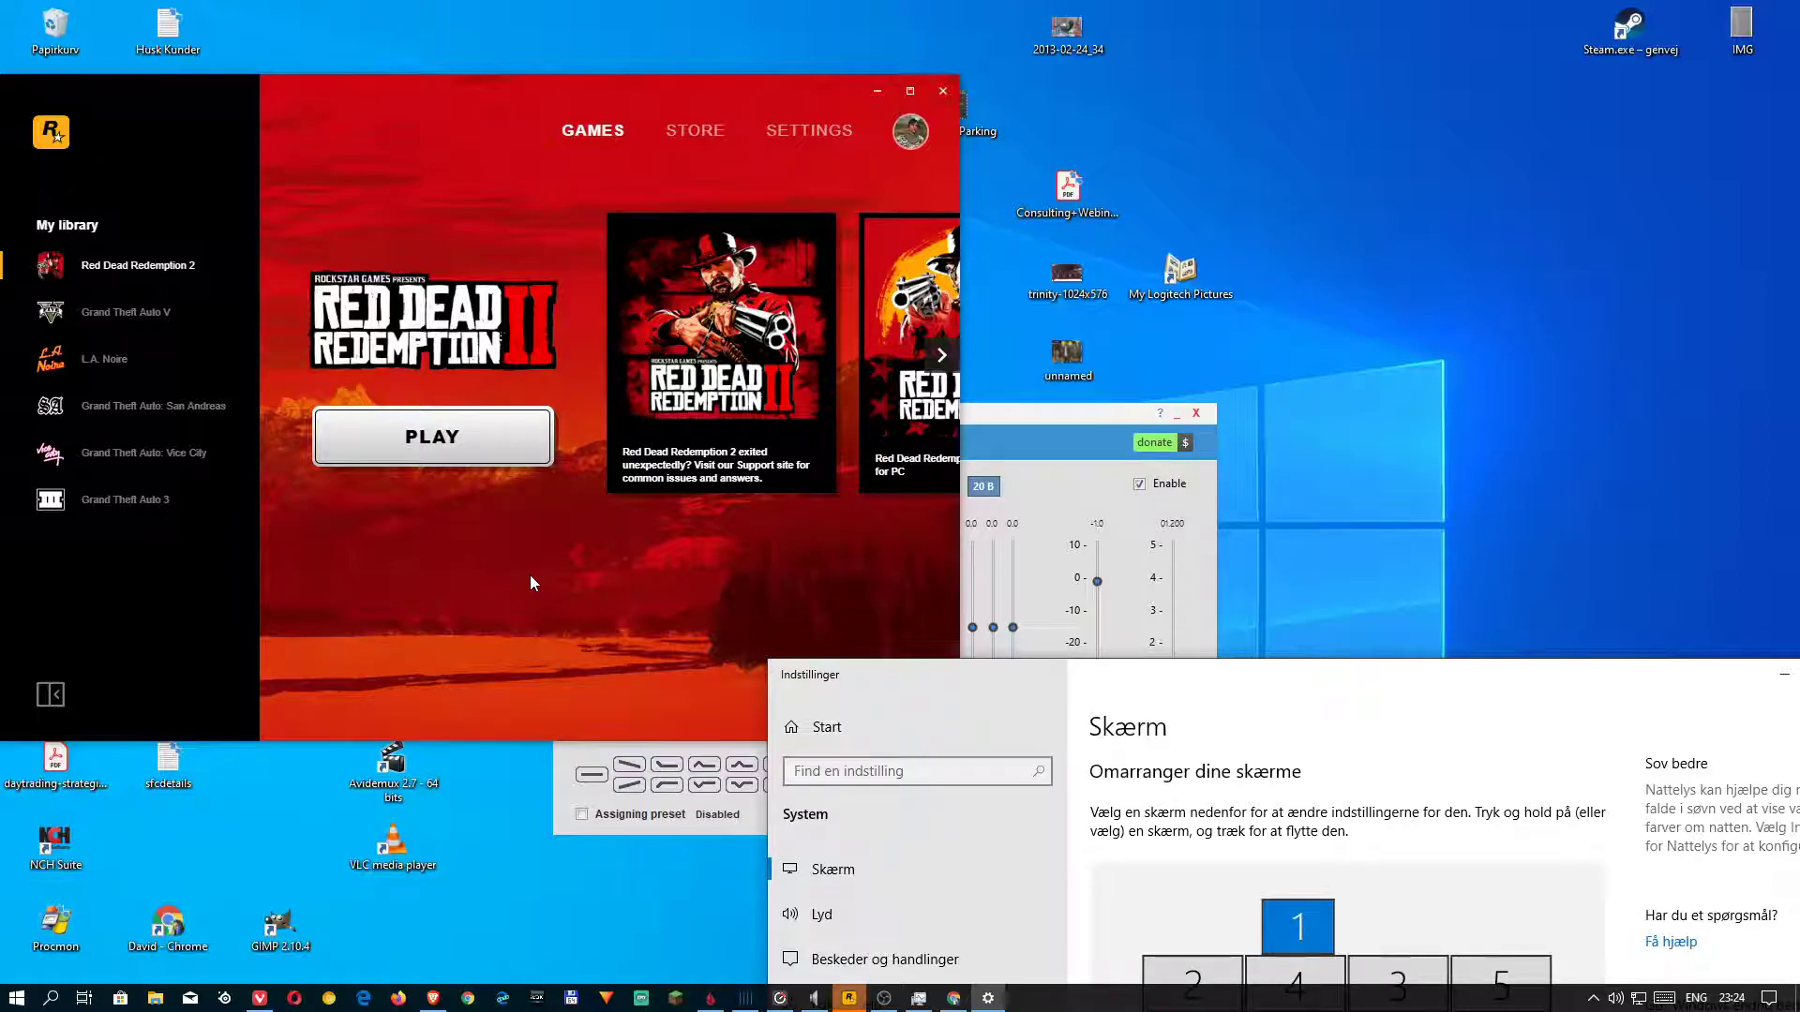
Relaunch Red Dead Redemption 2, reposition its window, and start Story mode
{"action": "left_click", "coordinate": [446, 445]}
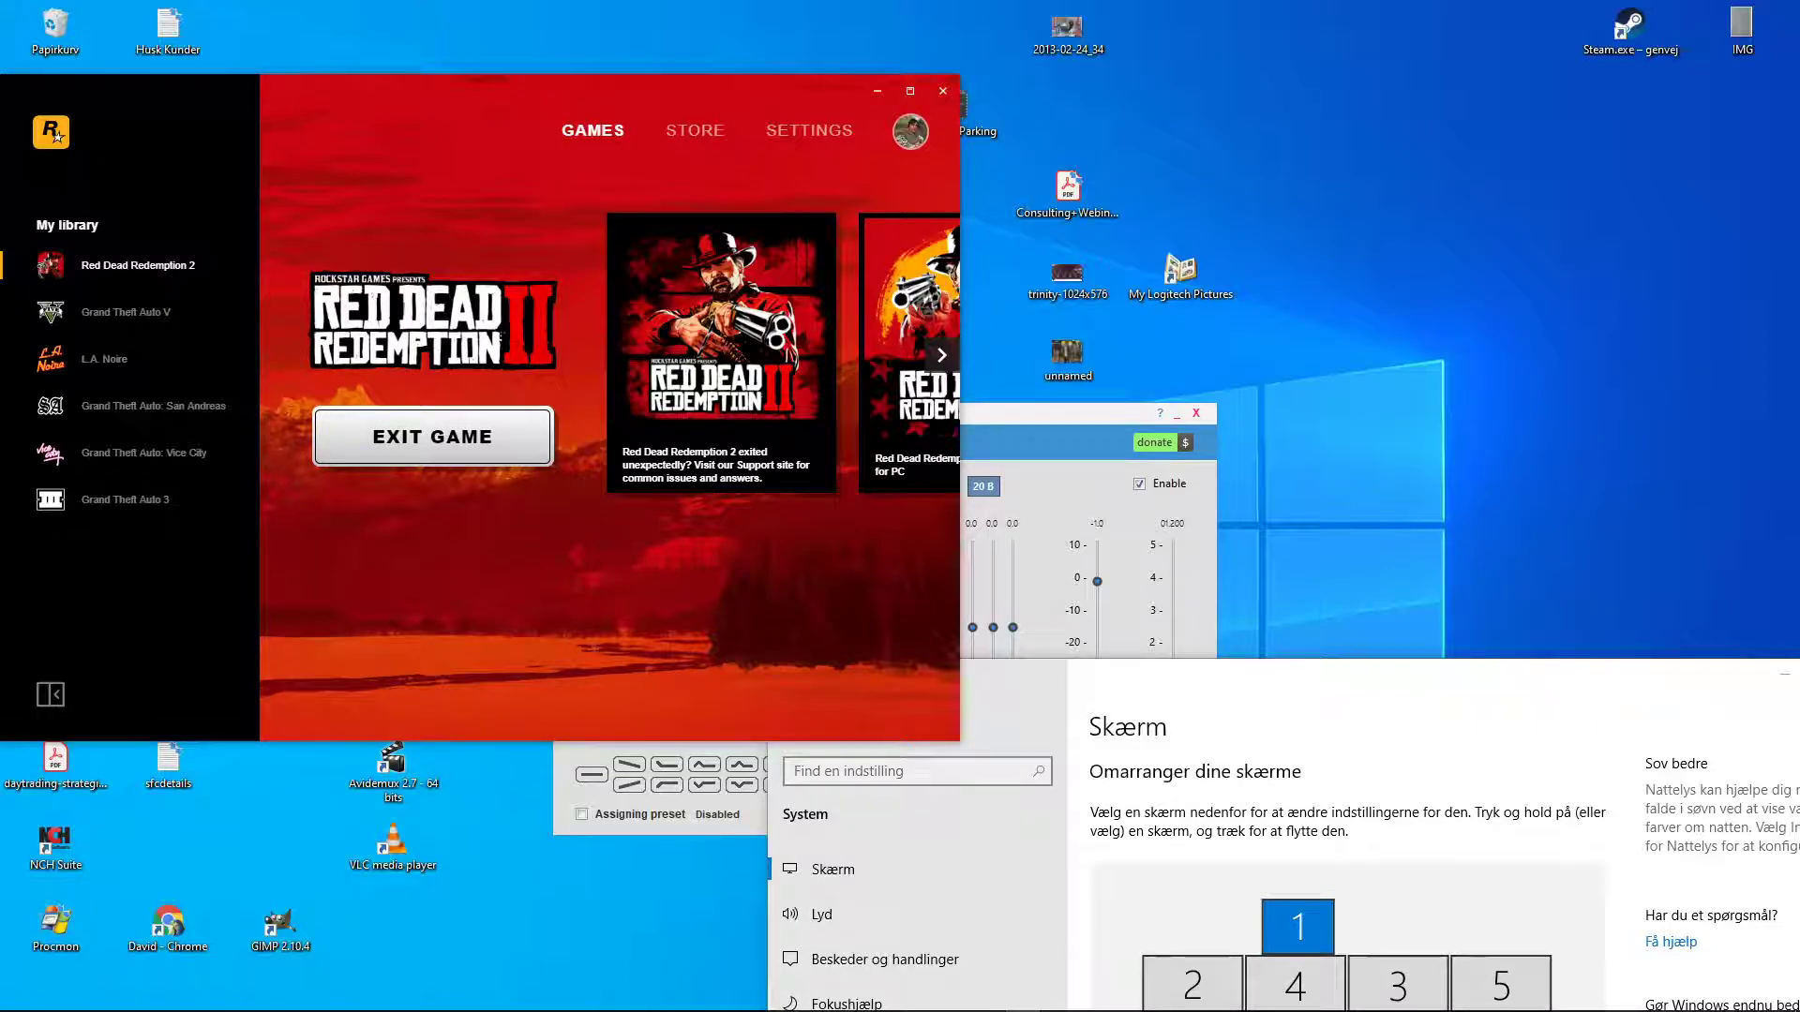
{"action": "left_click_drag", "start_coordinate": [542, 140], "coordinate": [965, 105]}
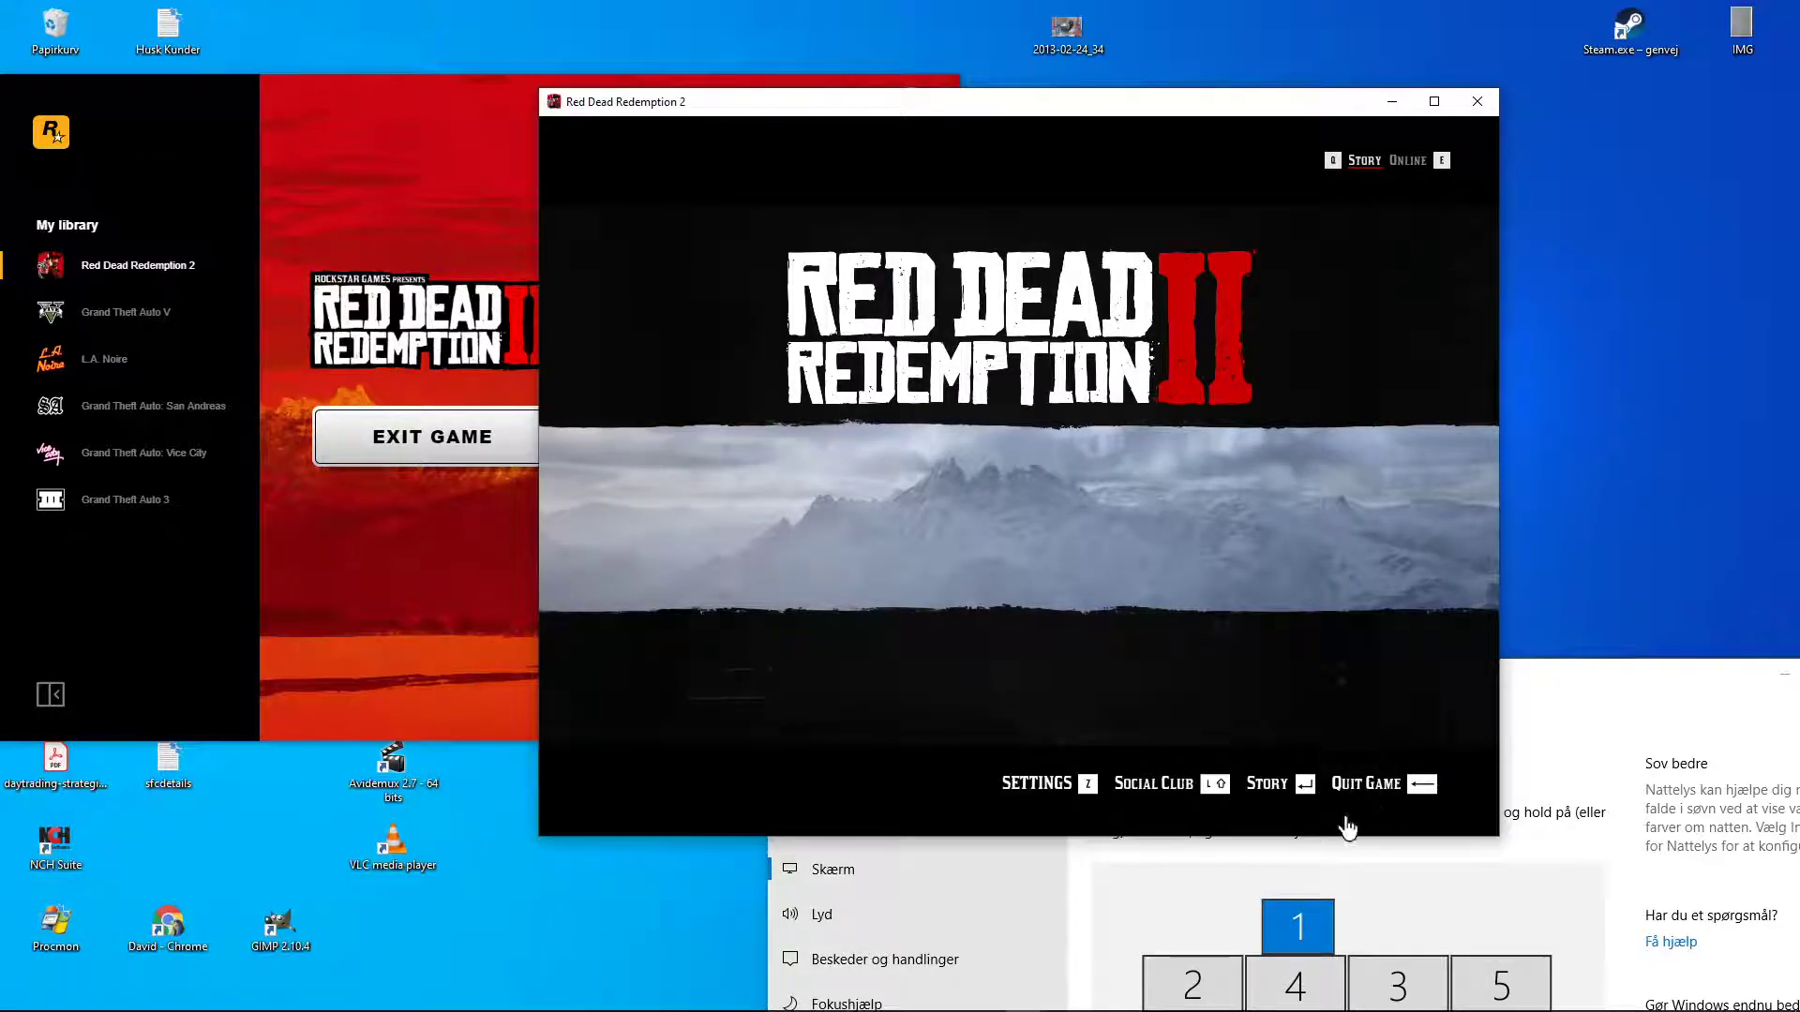
{"action": "left_click", "coordinate": [1290, 791]}
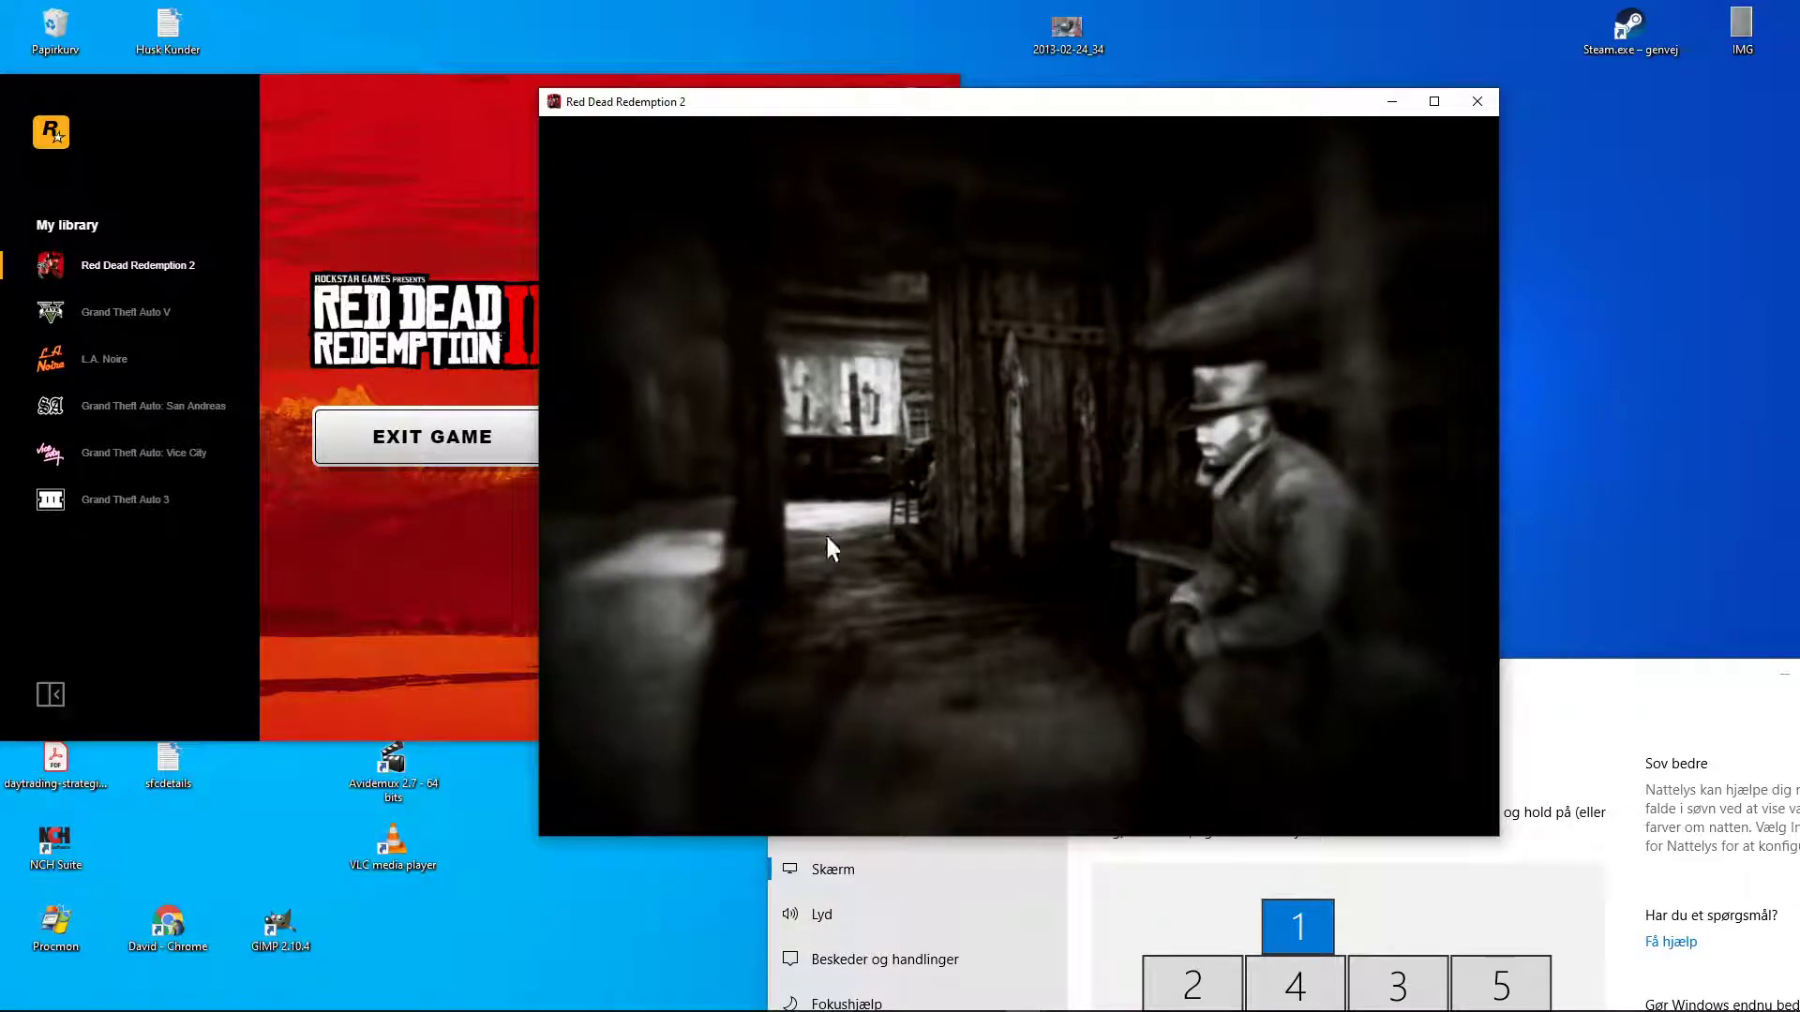
Open the graphics settings from the in-game pause menu
{"action": "key", "text": "Escape"}
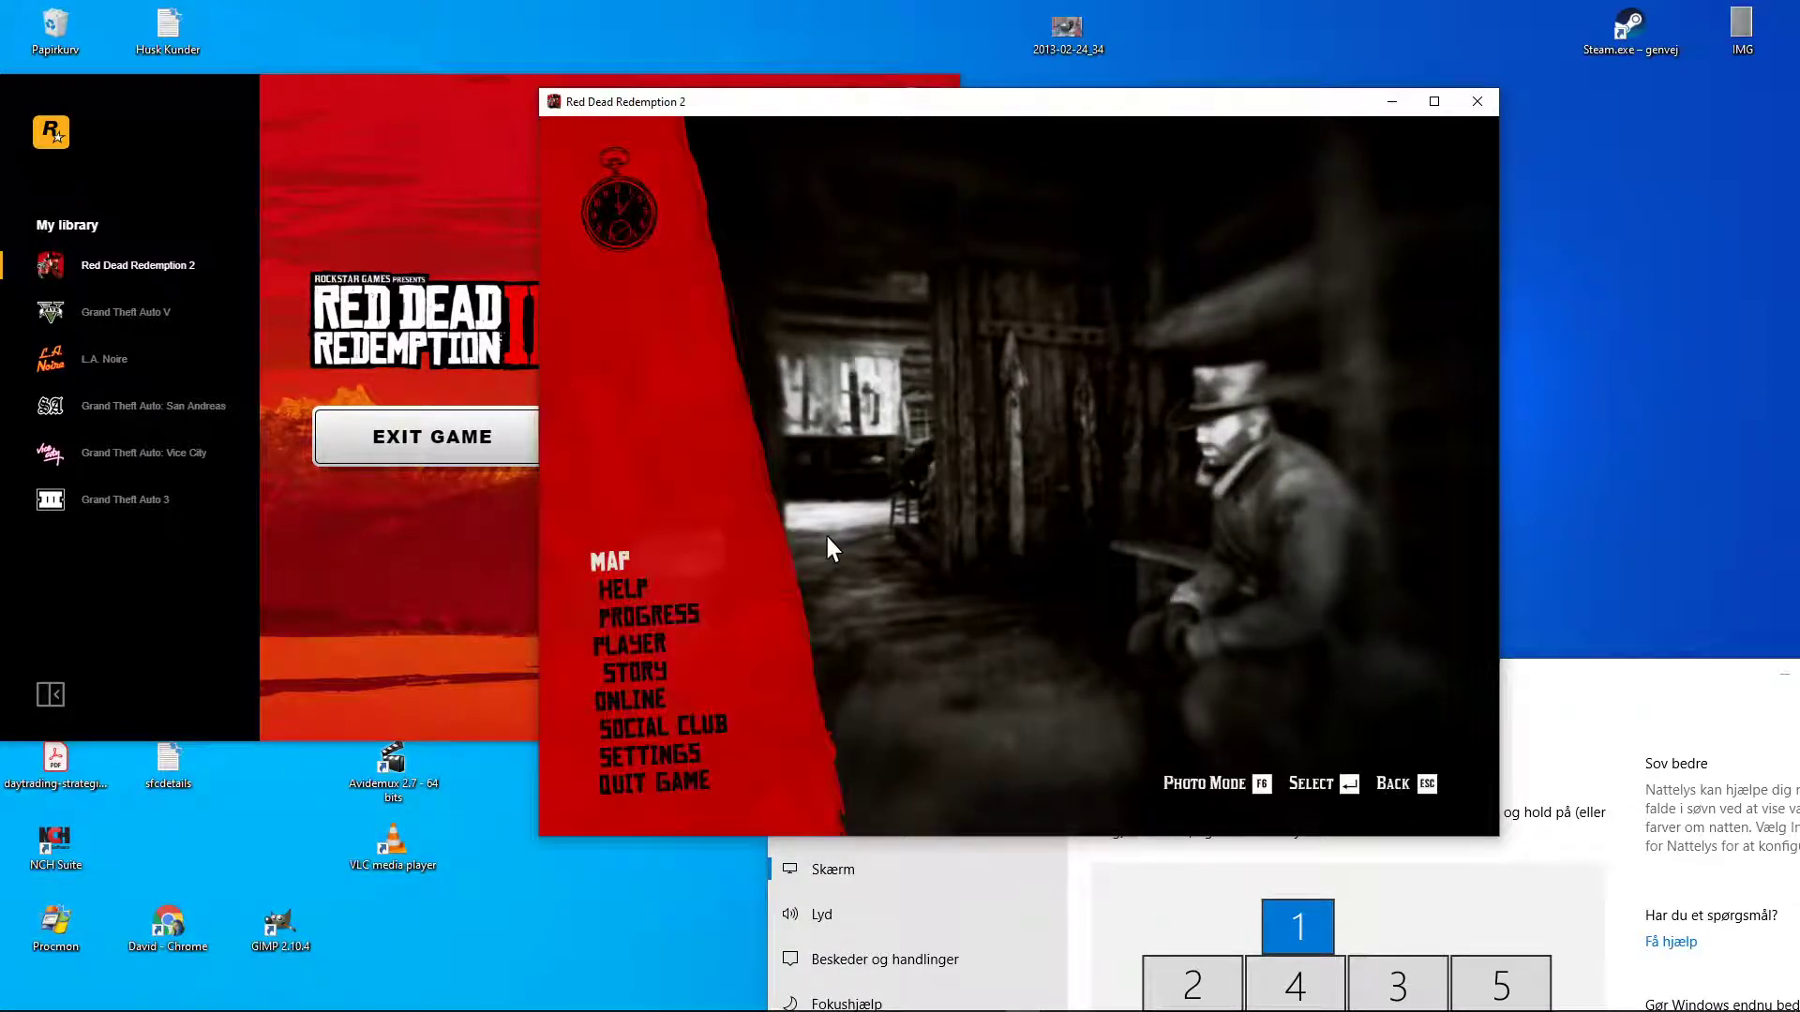
{"action": "left_click", "coordinate": [689, 752]}
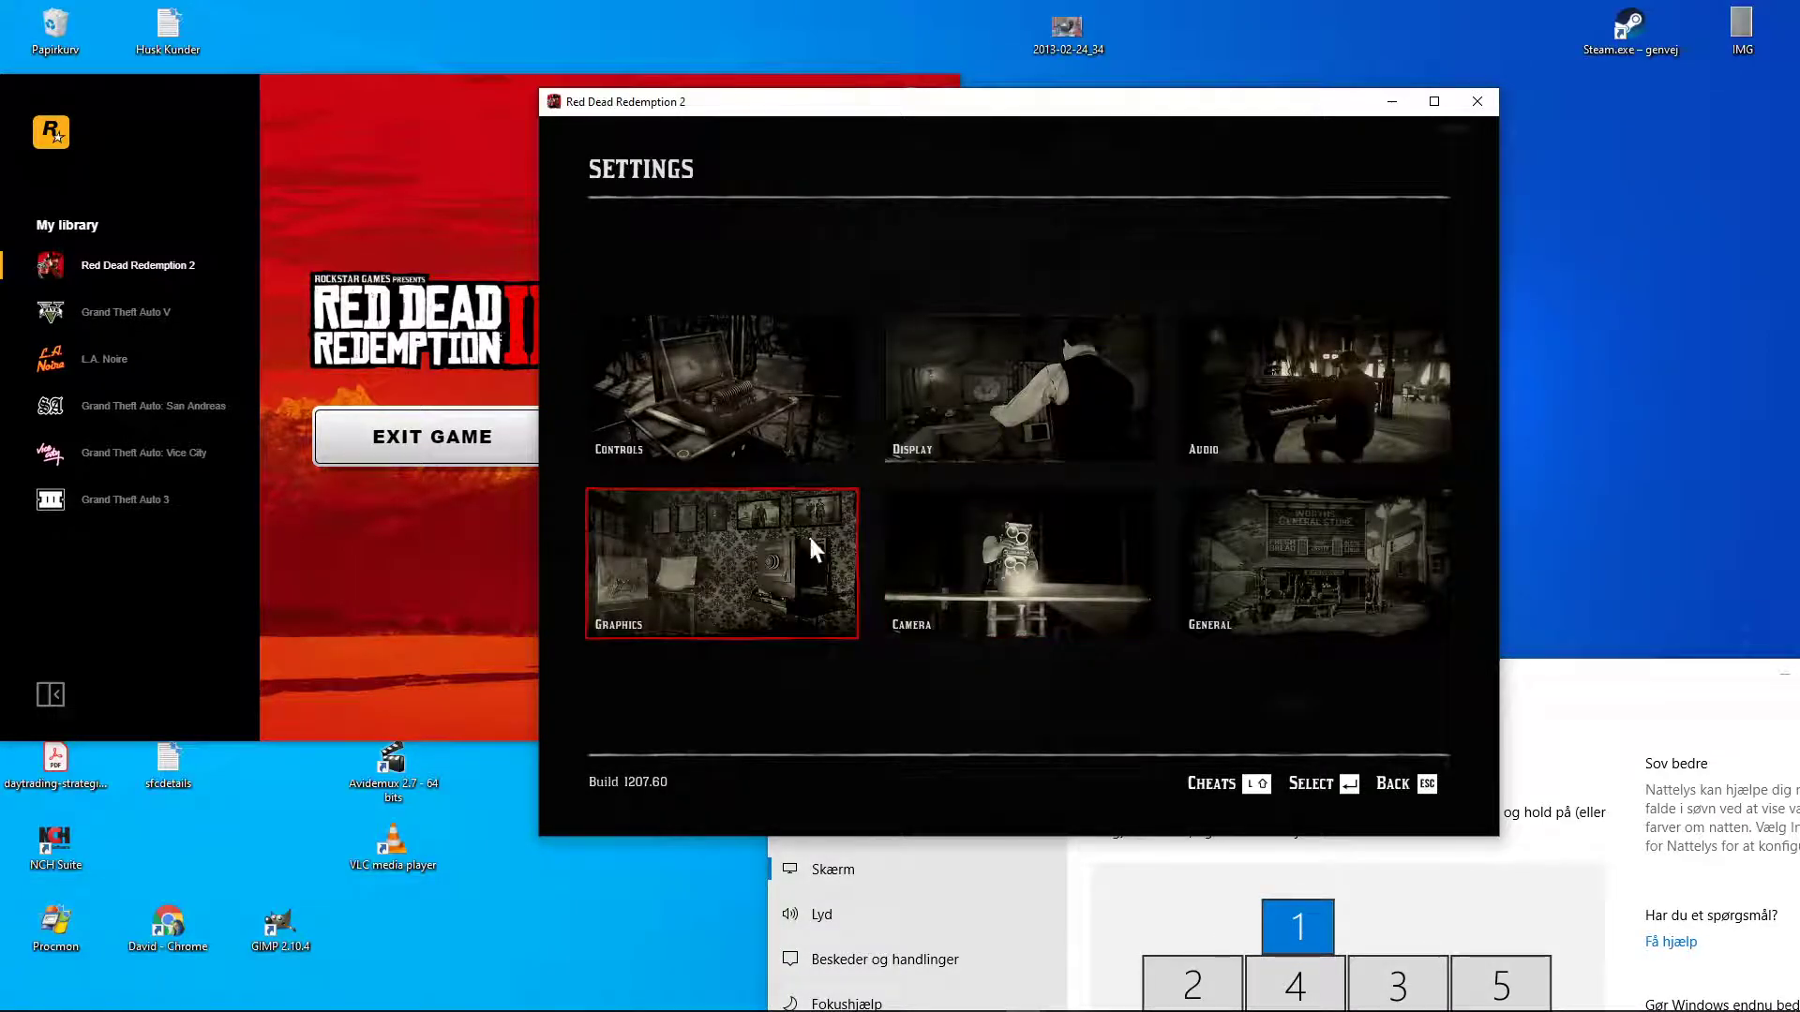
{"action": "left_click", "coordinate": [812, 541]}
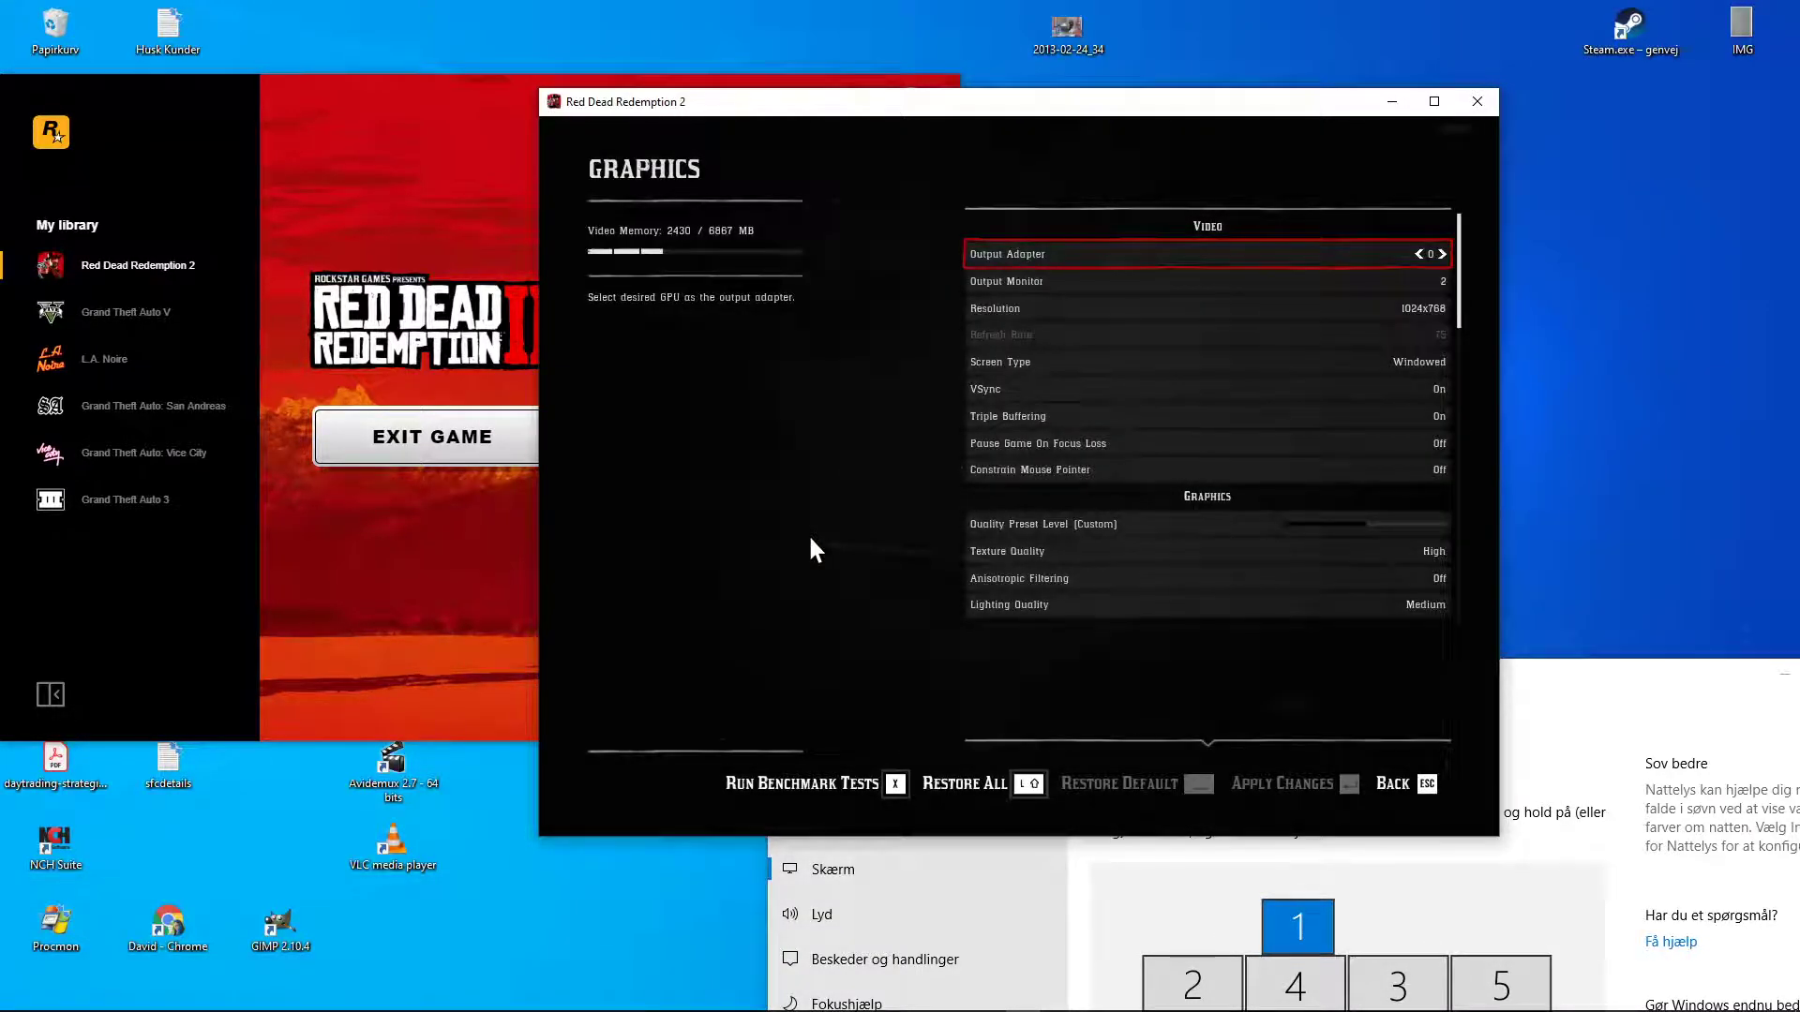
Try to apply a different Output Monitor and decline to keep the change
{"action": "key", "text": "Down"}
{"action": "key", "text": "Left"}
{"action": "key", "text": "Left"}
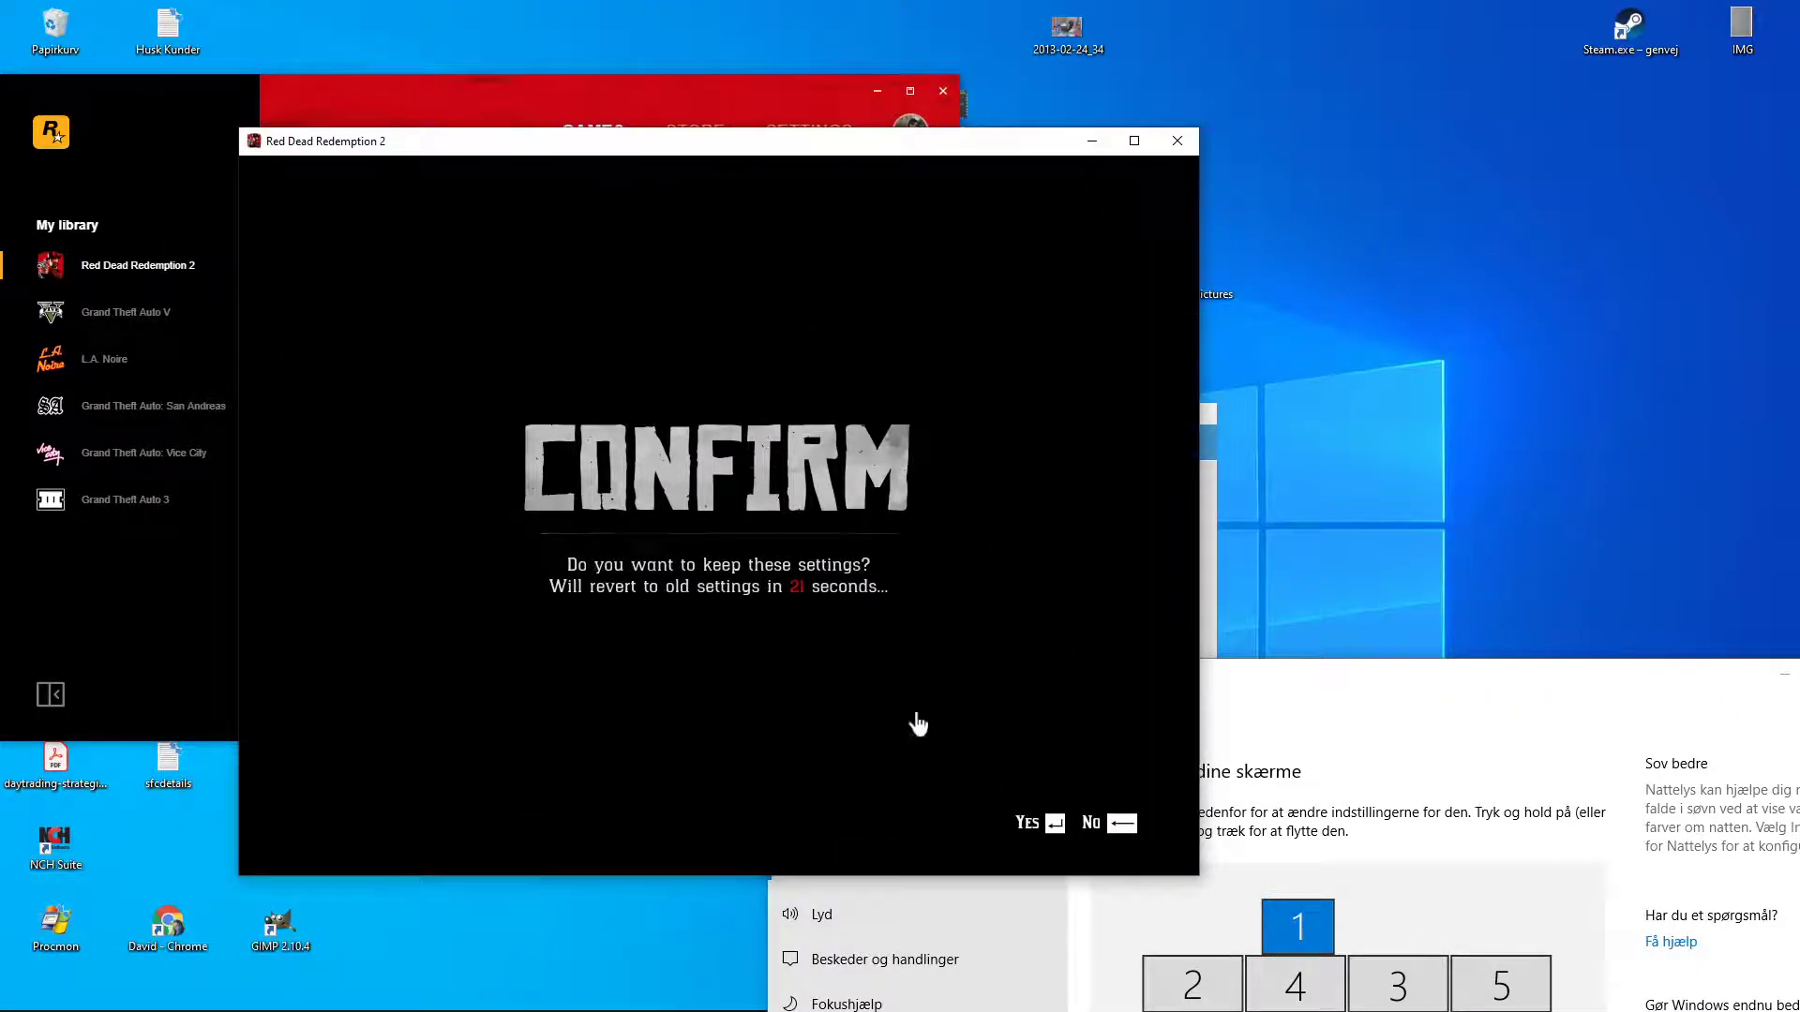
{"action": "left_click", "coordinate": [1106, 832]}
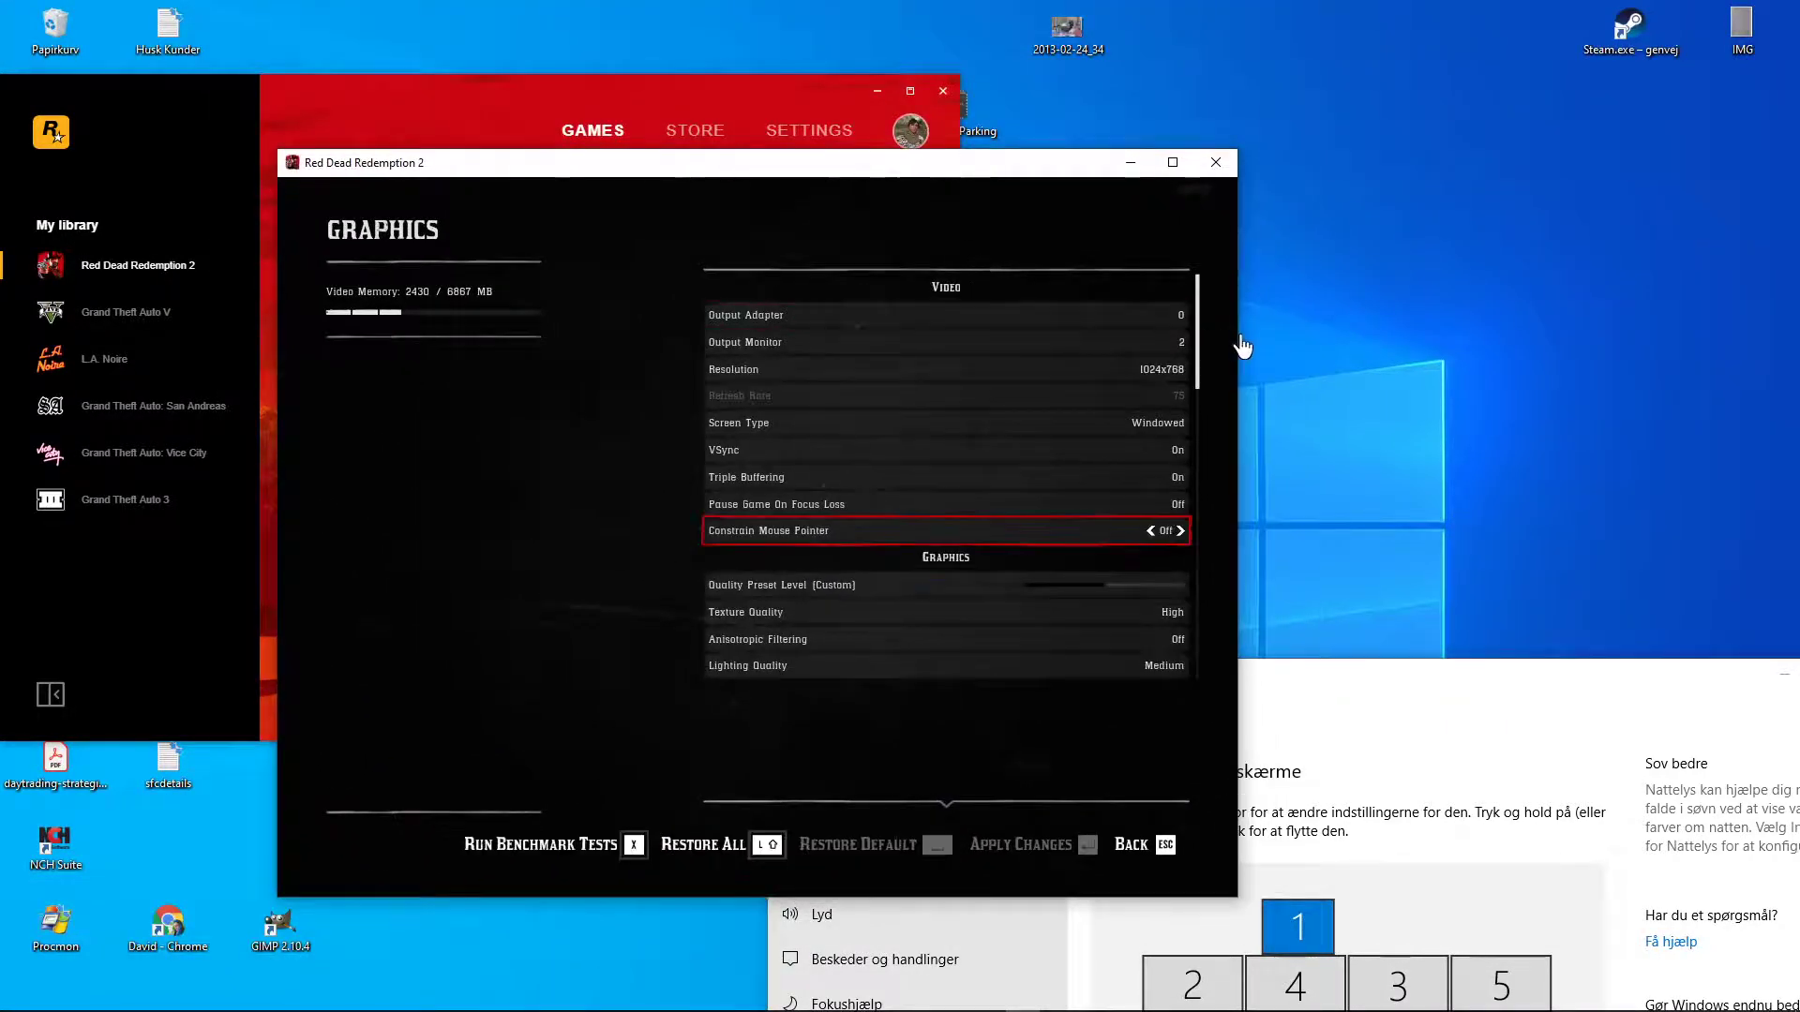
Set the Output Monitor to 0, apply the change and keep it
{"action": "left_click", "coordinate": [1180, 343]}
{"action": "key", "text": "Up"}
{"action": "key", "text": "Up"}
{"action": "key", "text": "Up"}
{"action": "key", "text": "Up"}
{"action": "key", "text": "Up"}
{"action": "key", "text": "Up"}
{"action": "key", "text": "Right"}
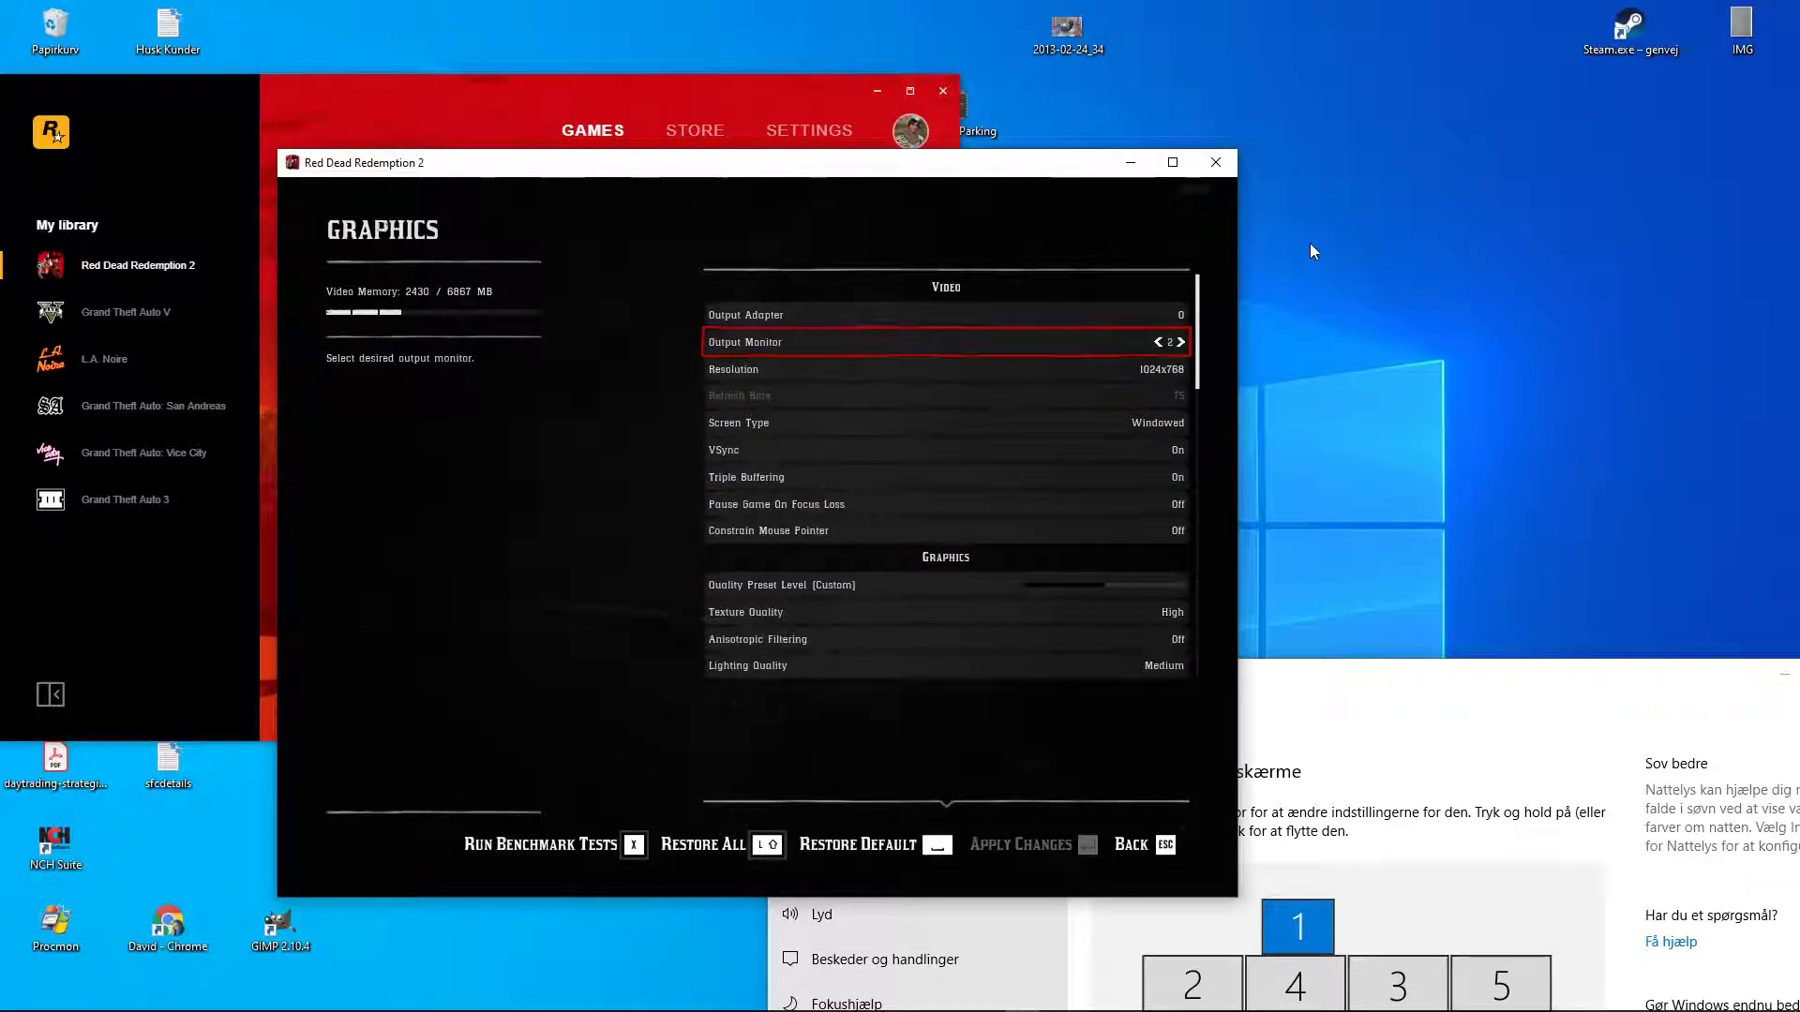
{"action": "key", "text": "Right"}
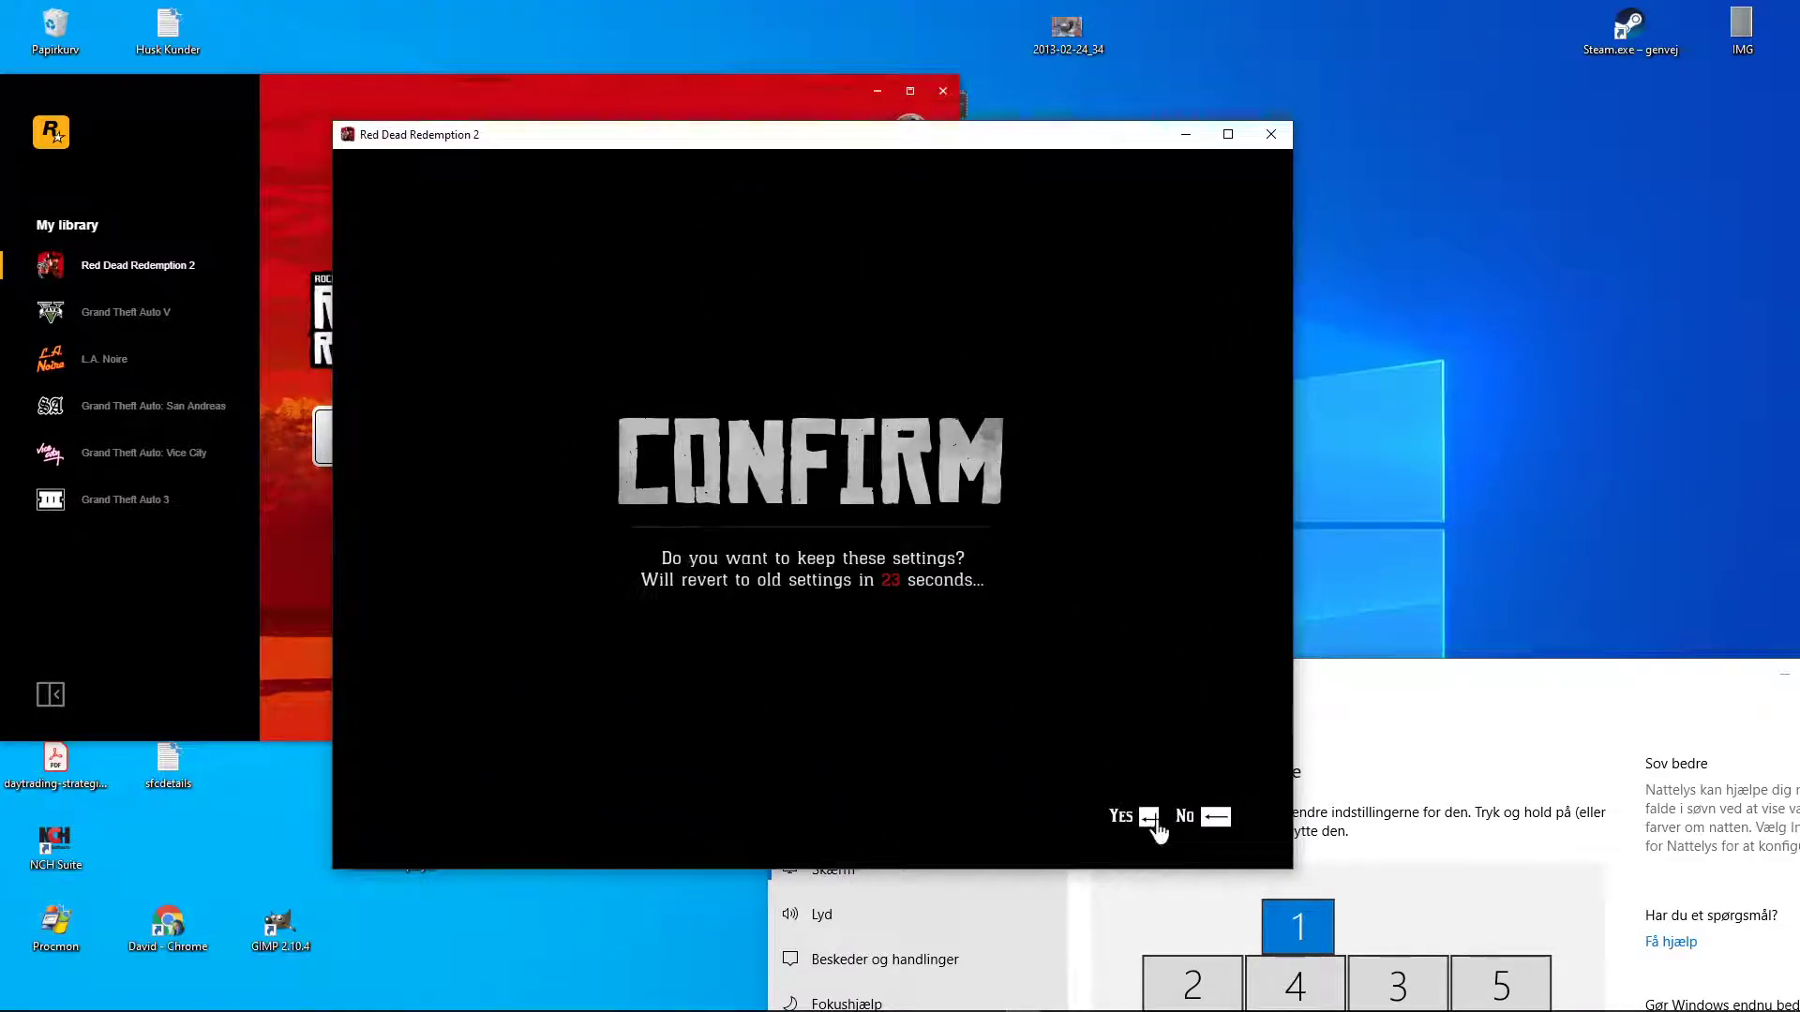
{"action": "left_click", "coordinate": [1151, 819]}
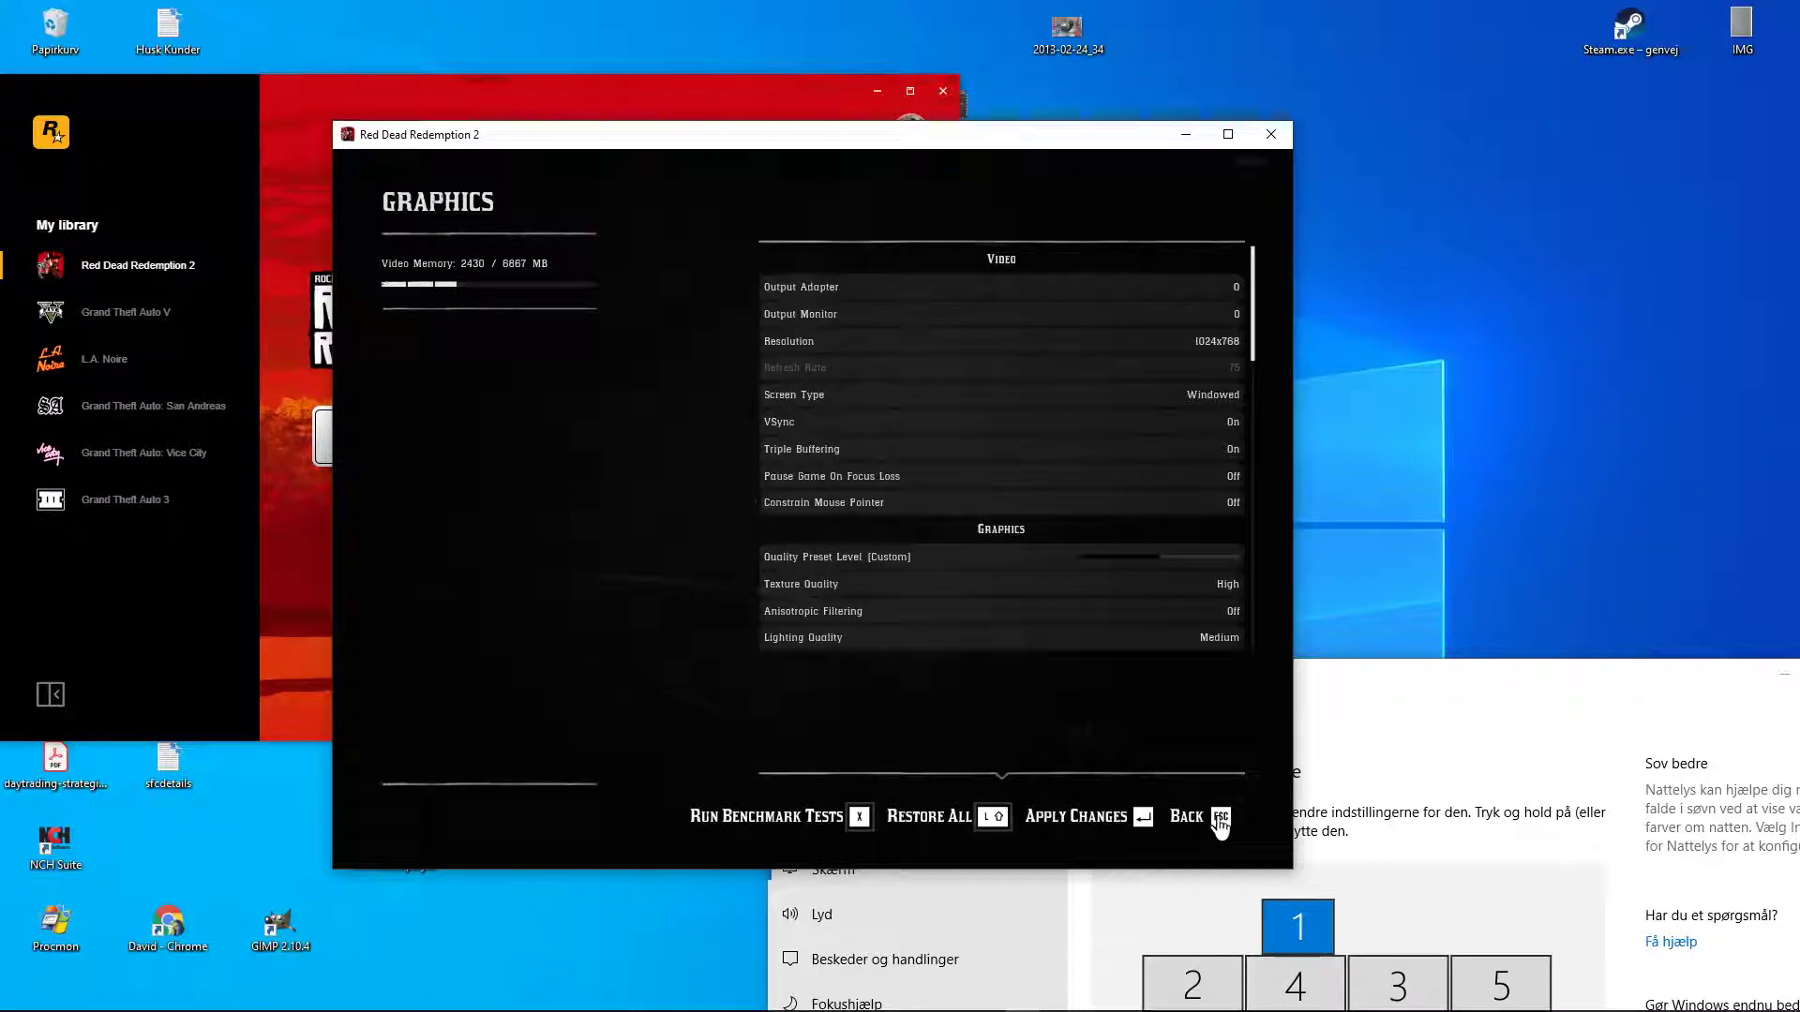
{"action": "left_click", "coordinate": [1083, 823]}
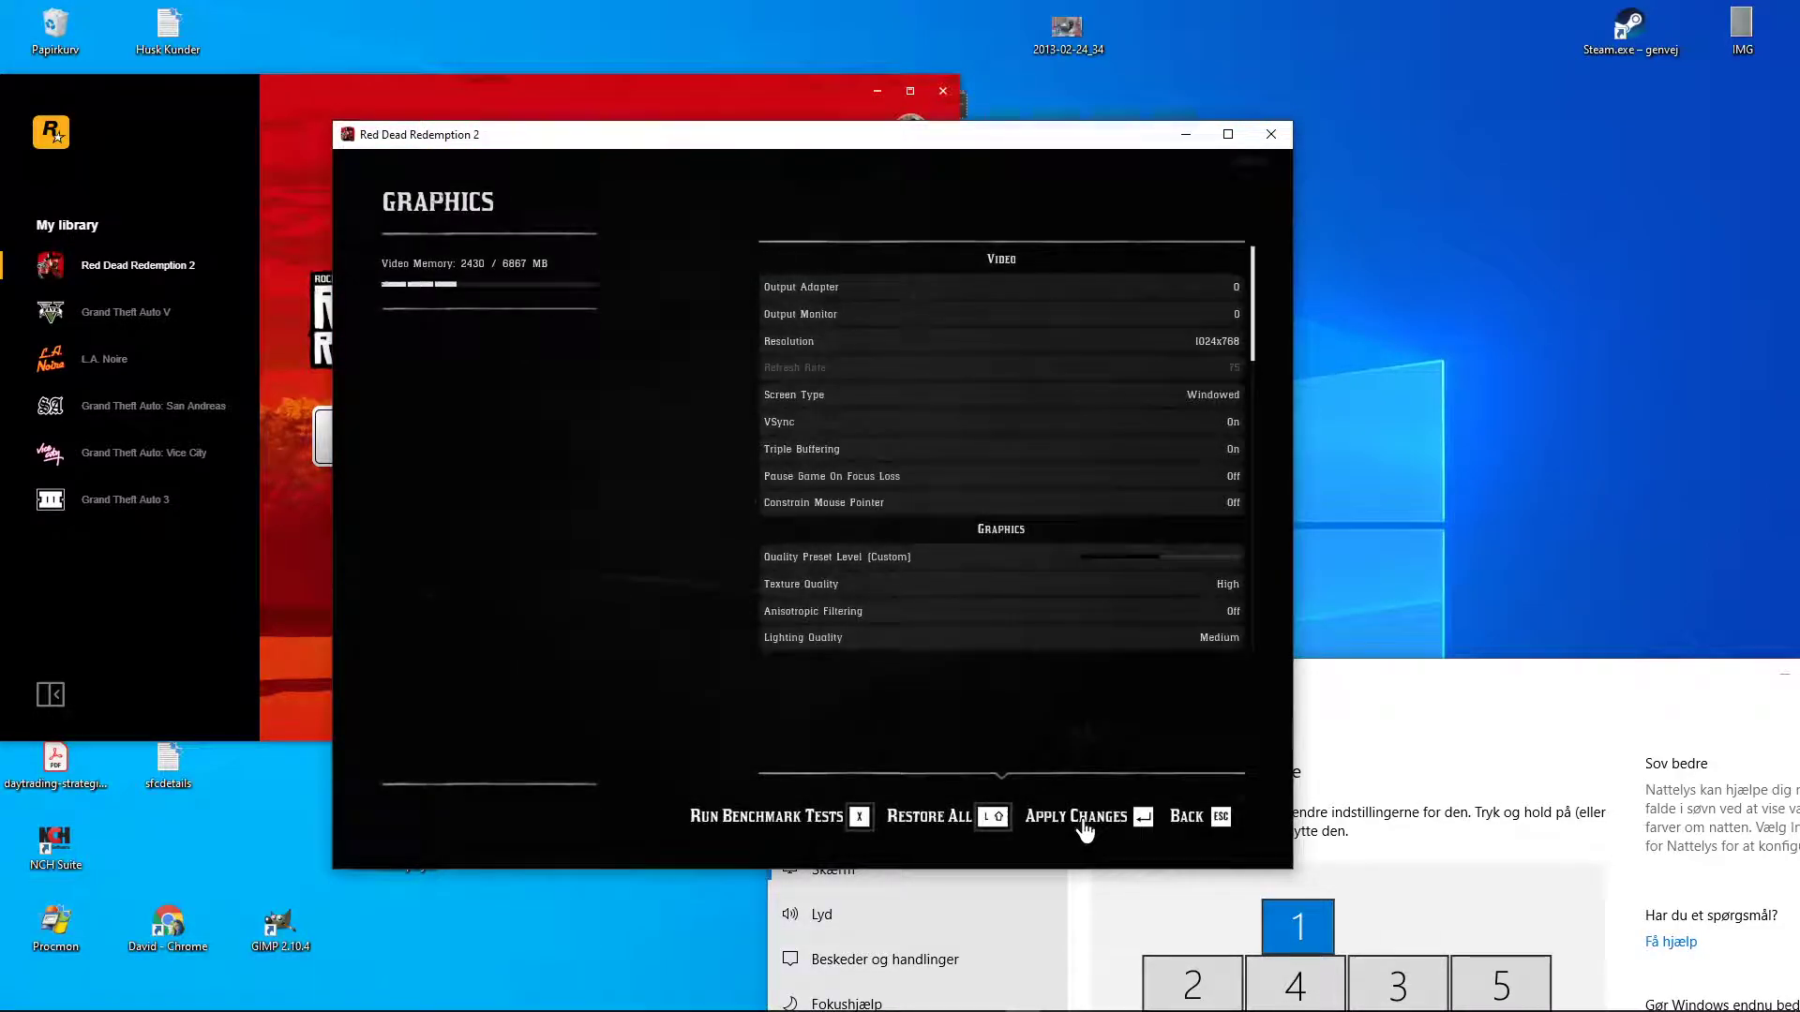
Set the Resolution to 1280x720, apply the change and keep it
{"action": "left_click", "coordinate": [1162, 353]}
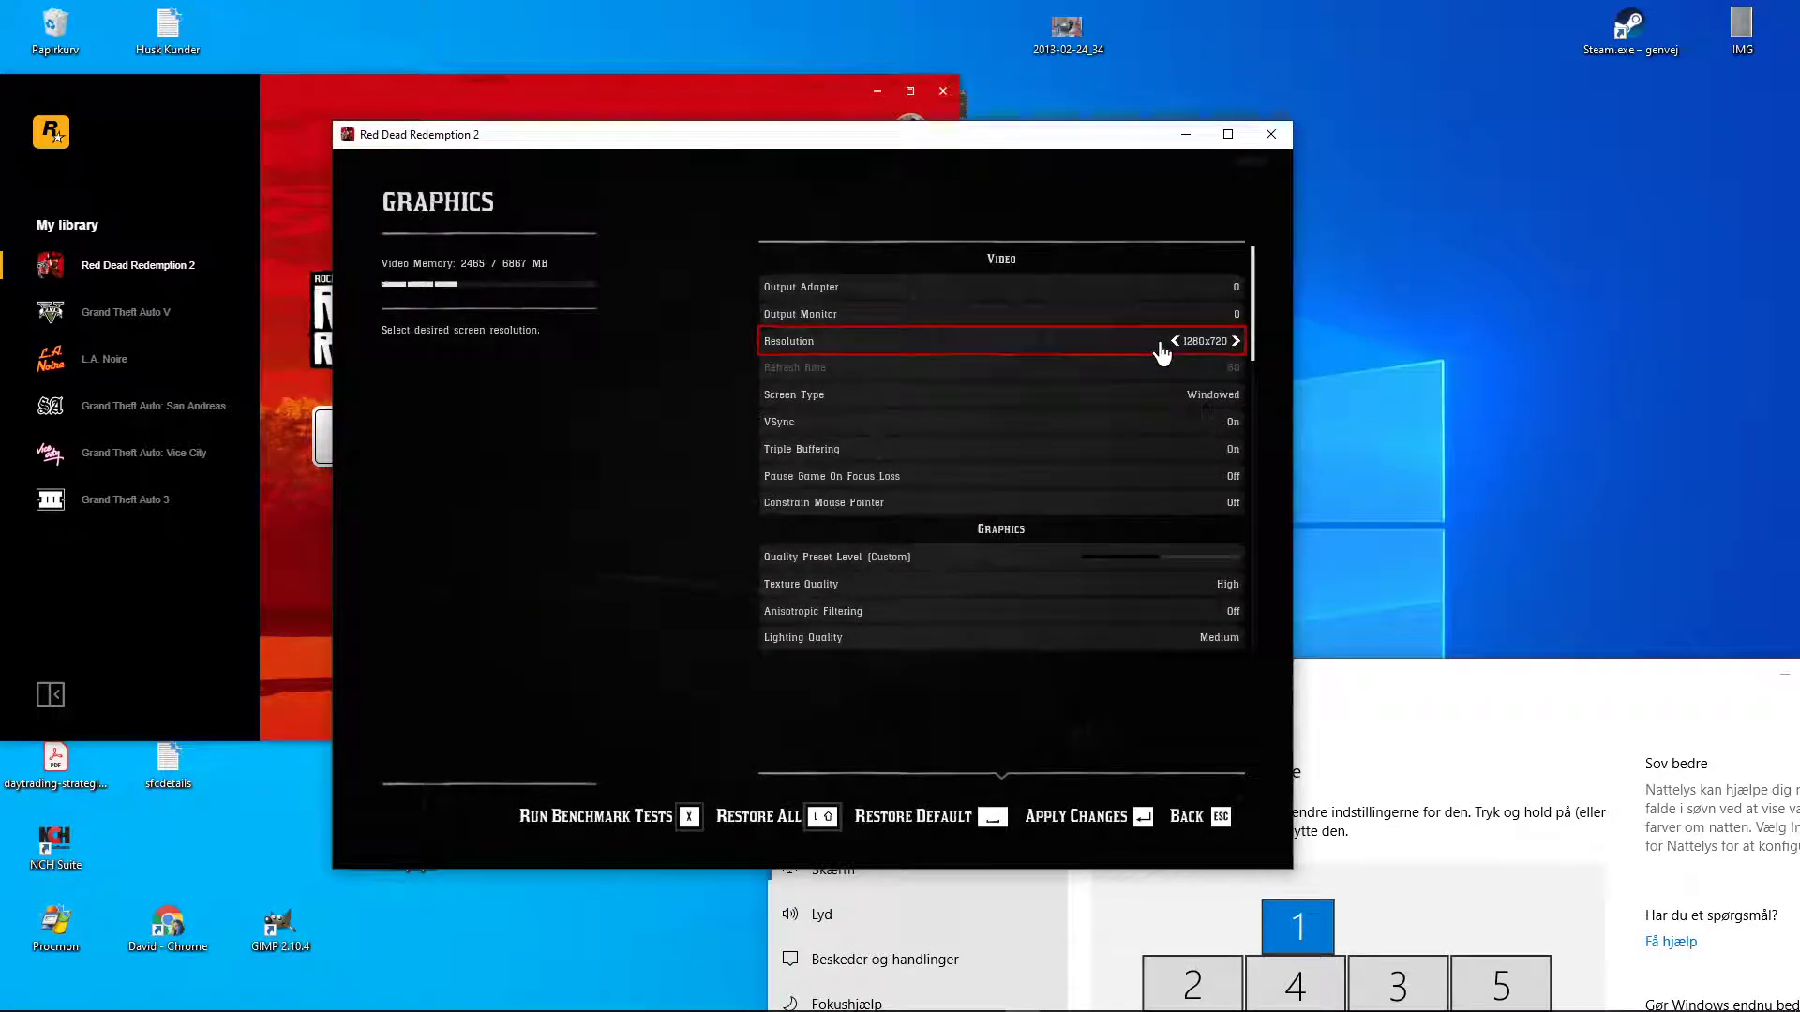
{"action": "left_click", "coordinate": [1162, 353]}
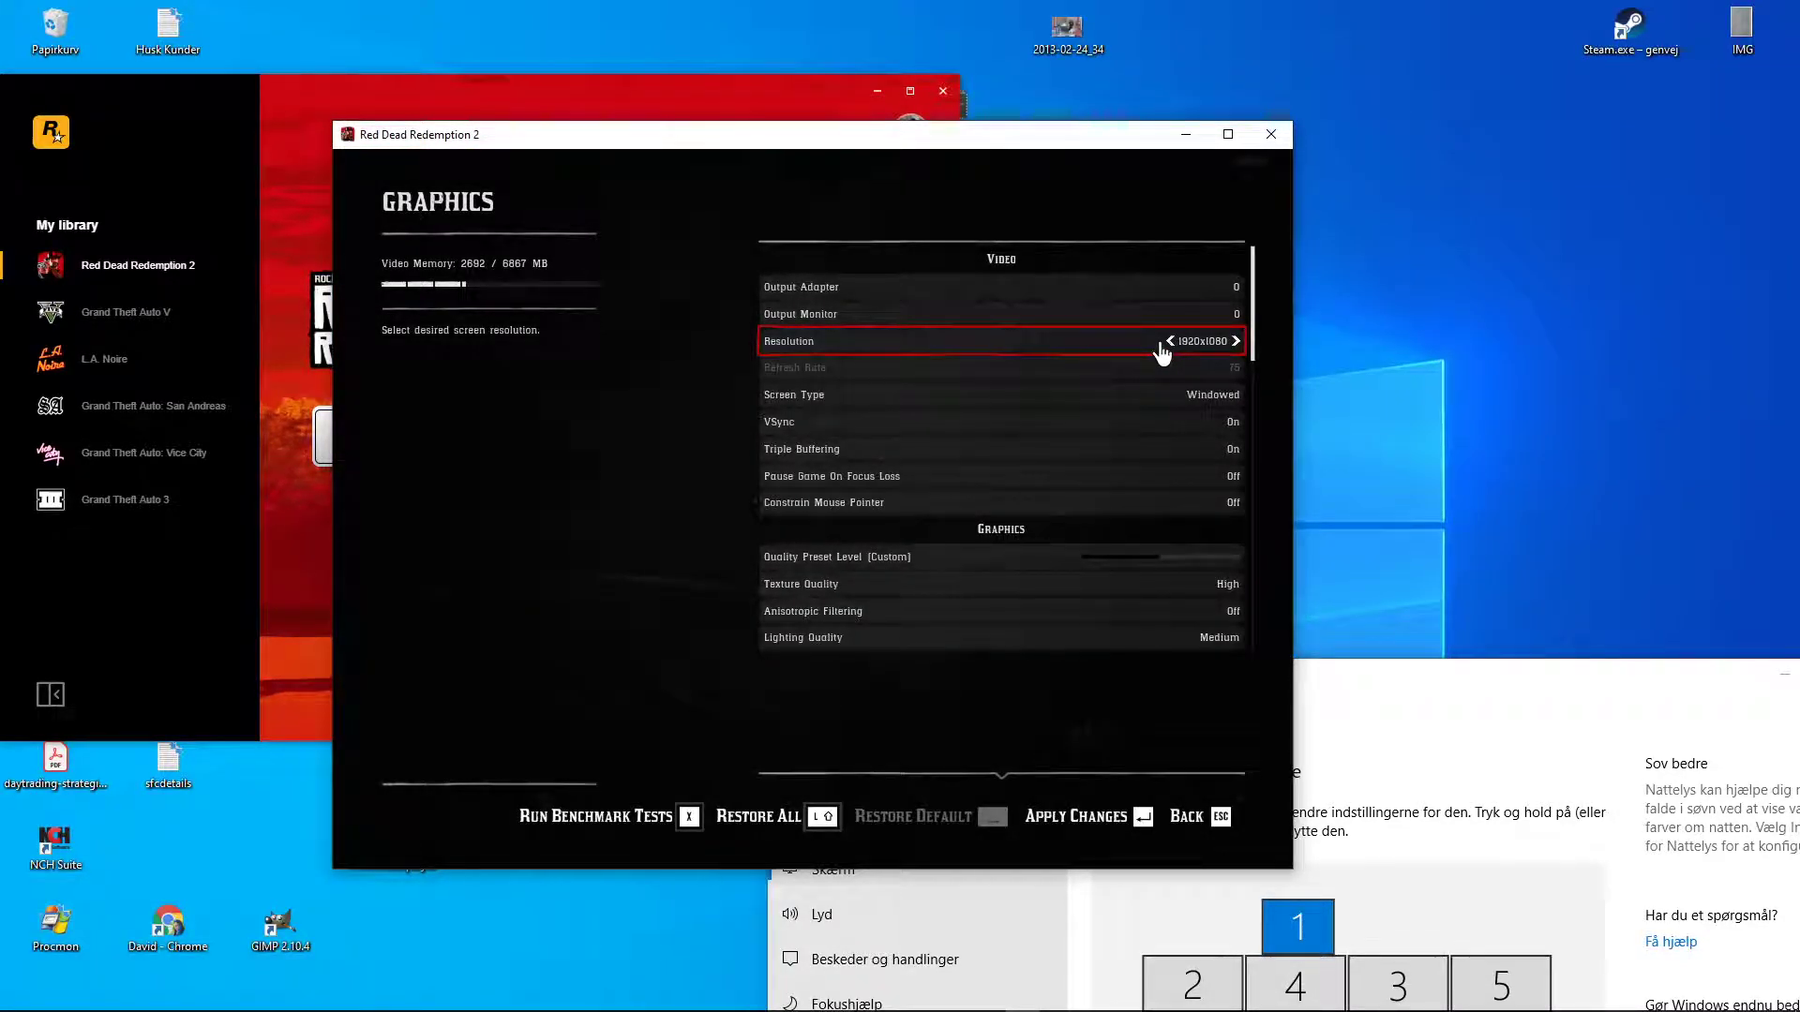
{"action": "left_click", "coordinate": [1162, 354]}
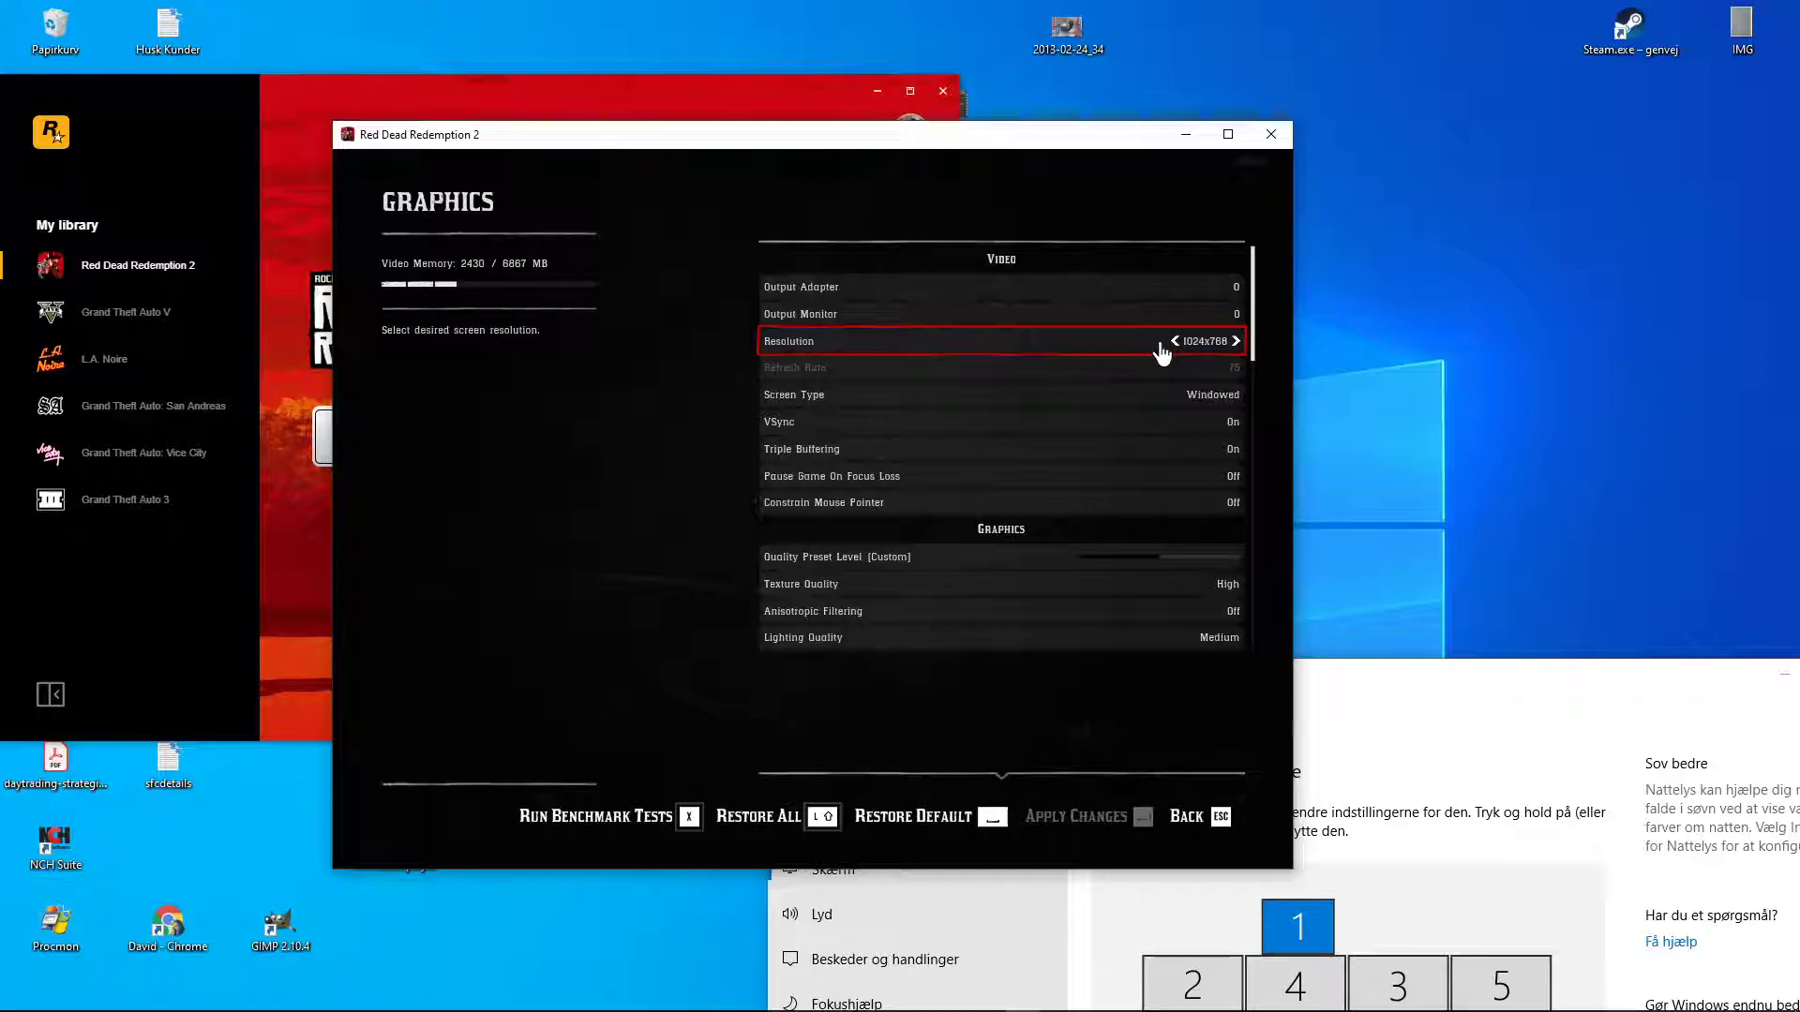
{"action": "left_click", "coordinate": [1162, 353]}
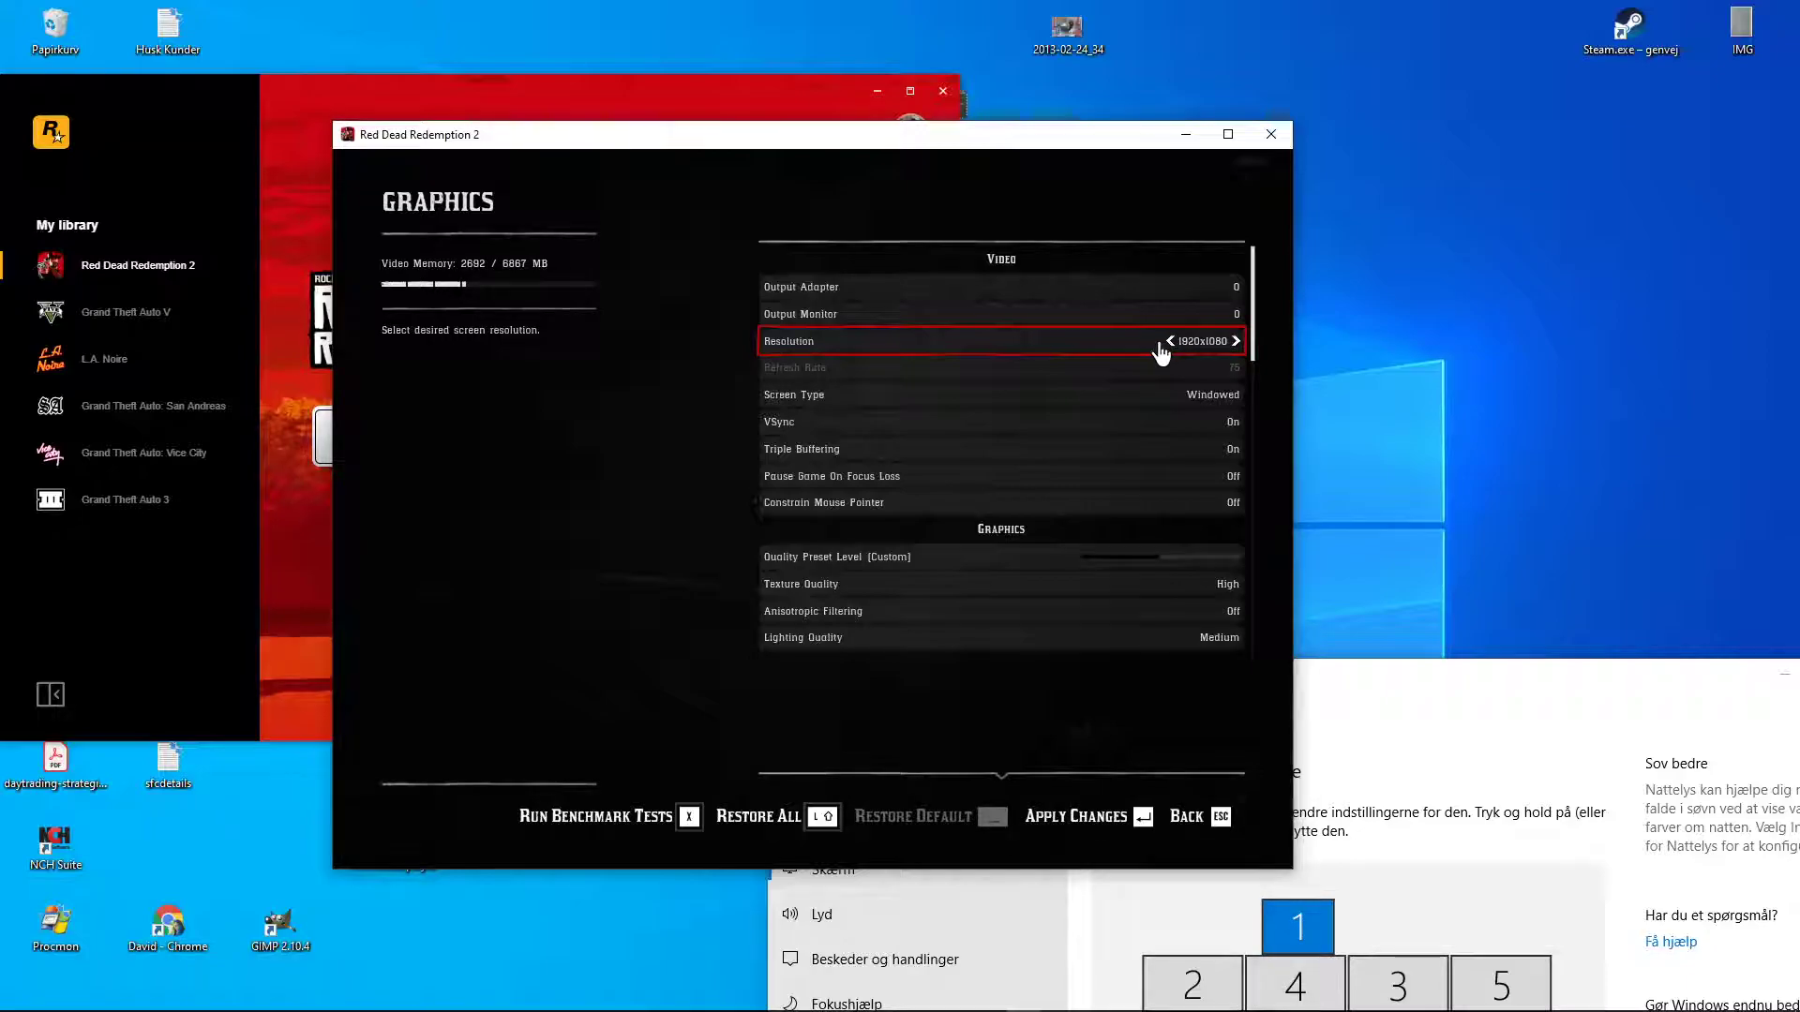
{"action": "left_click", "coordinate": [1163, 353]}
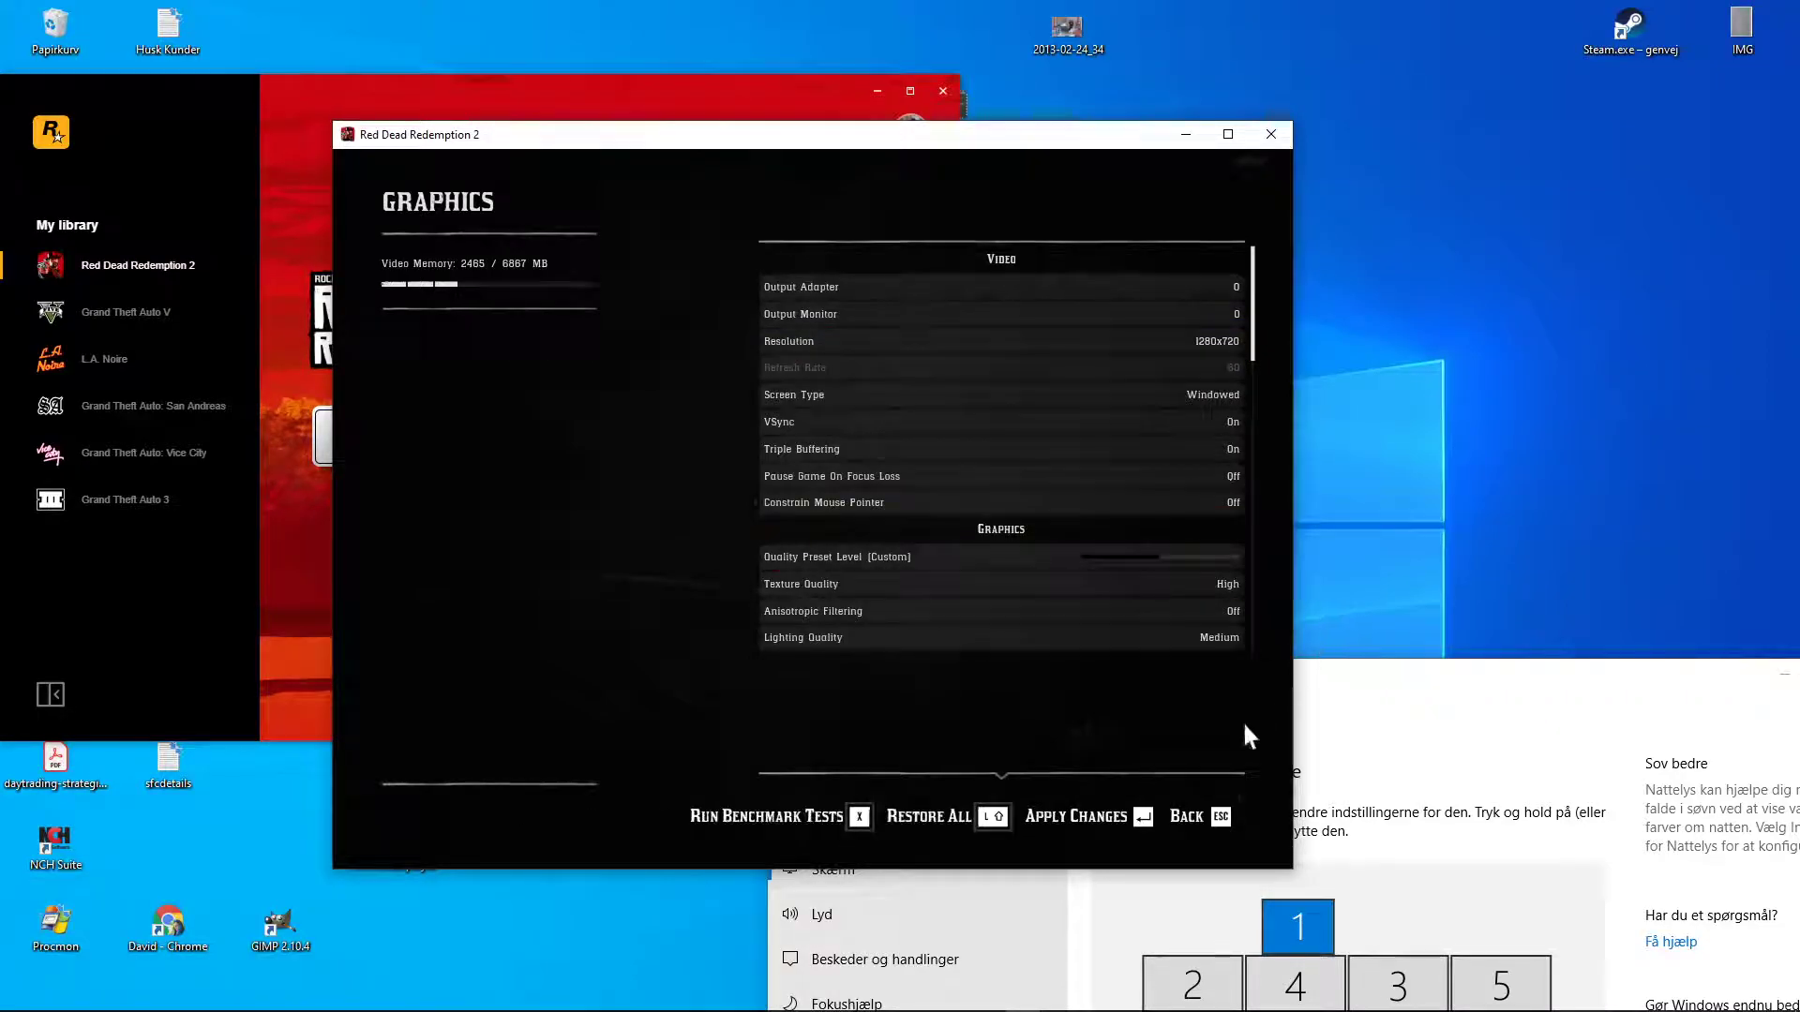
{"action": "left_click", "coordinate": [1105, 818]}
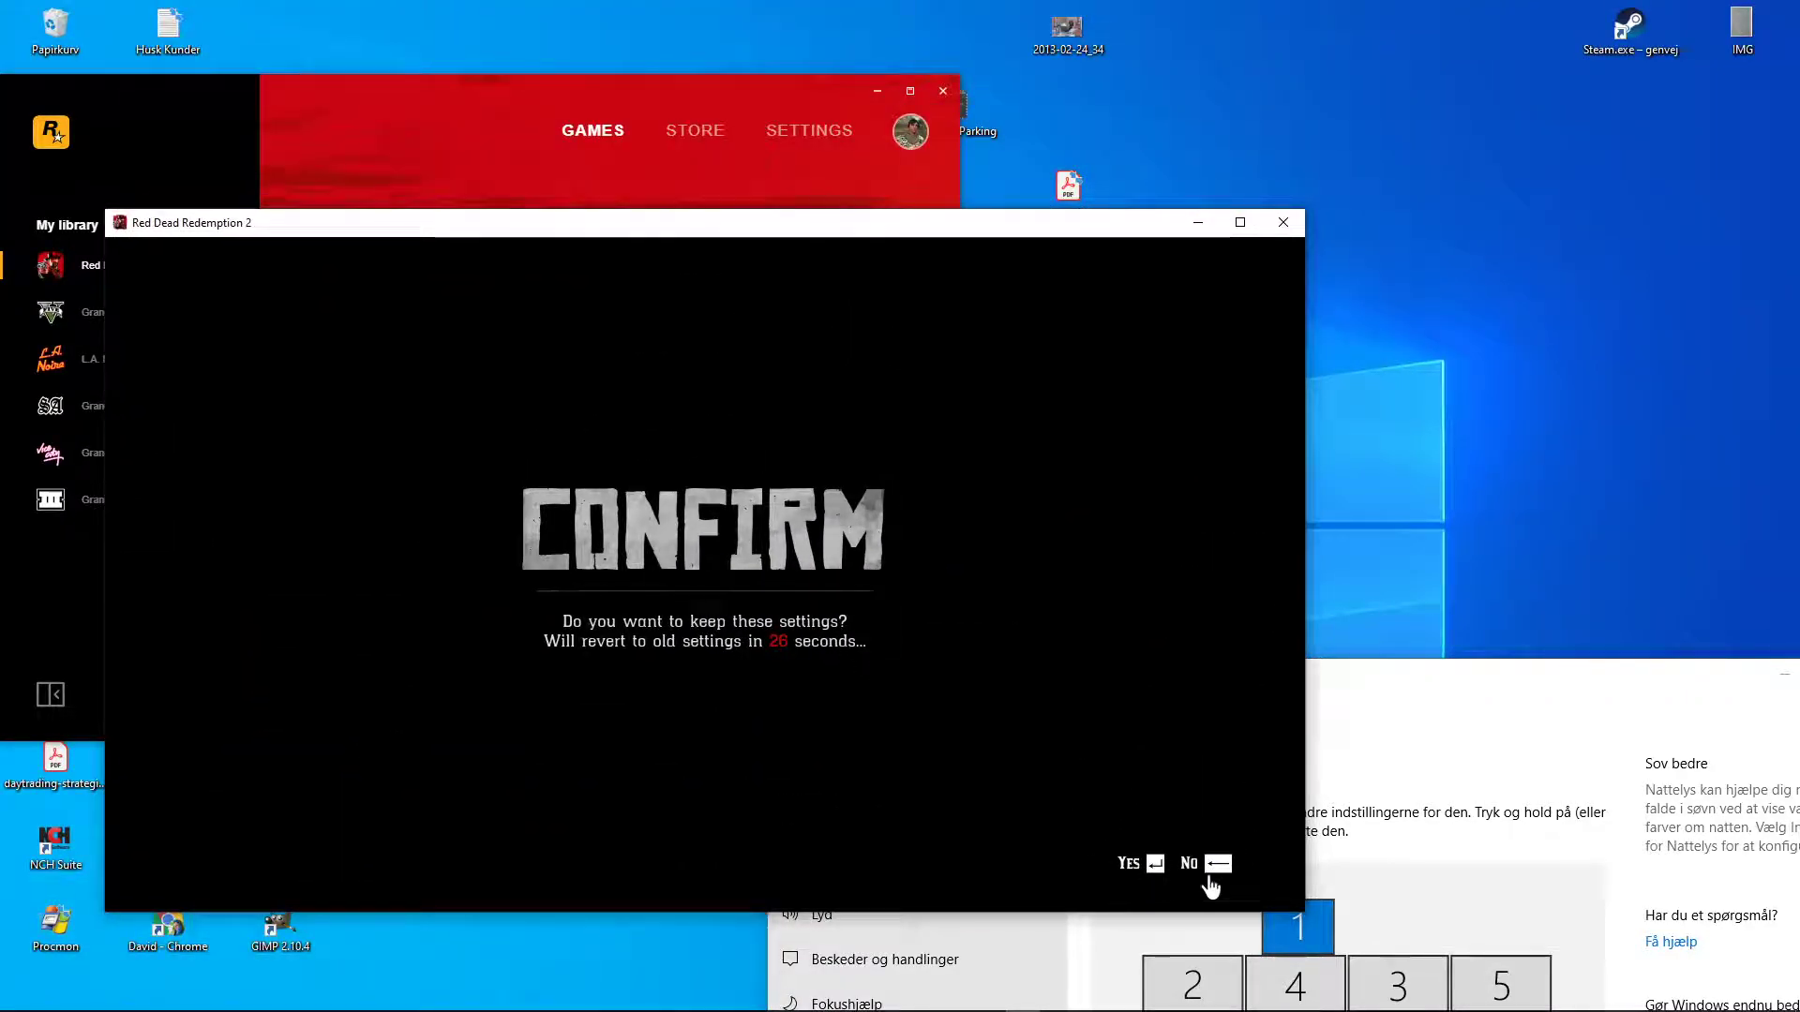
{"action": "left_click", "coordinate": [1155, 866]}
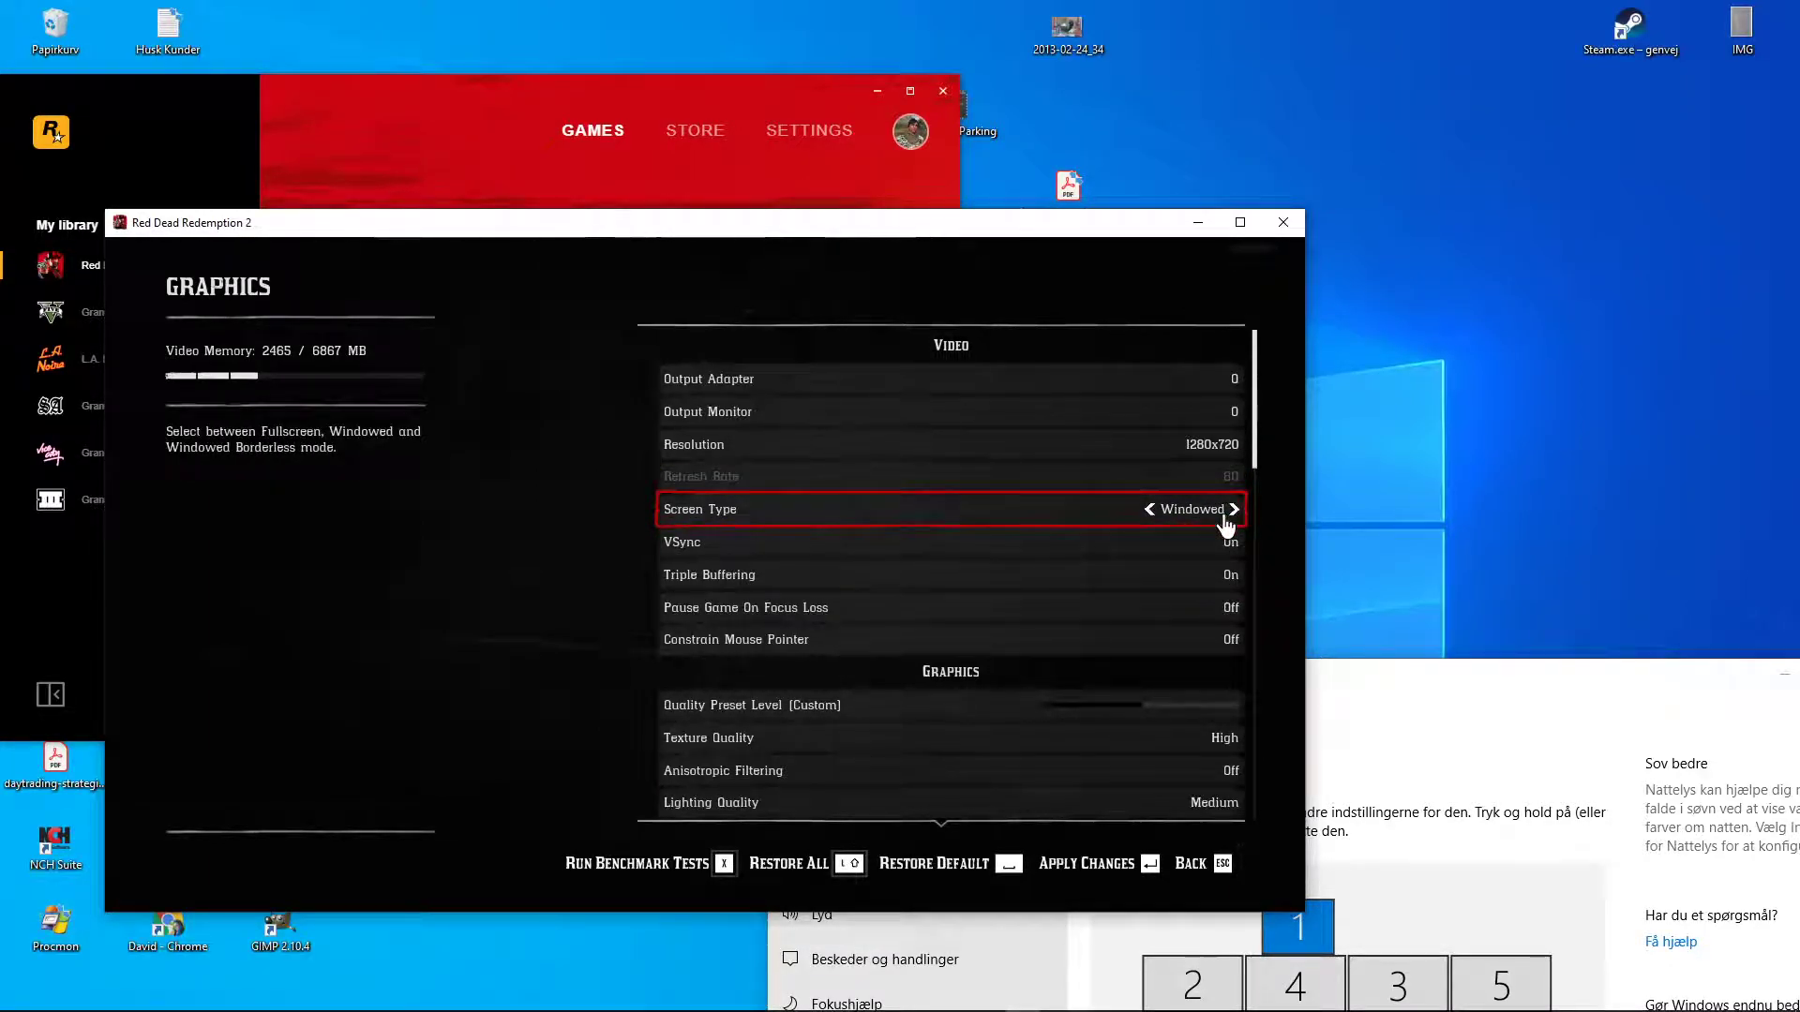
Cycle through the Output Adapter choices, apply the selection and decline to keep it
{"action": "left_click", "coordinate": [1230, 378]}
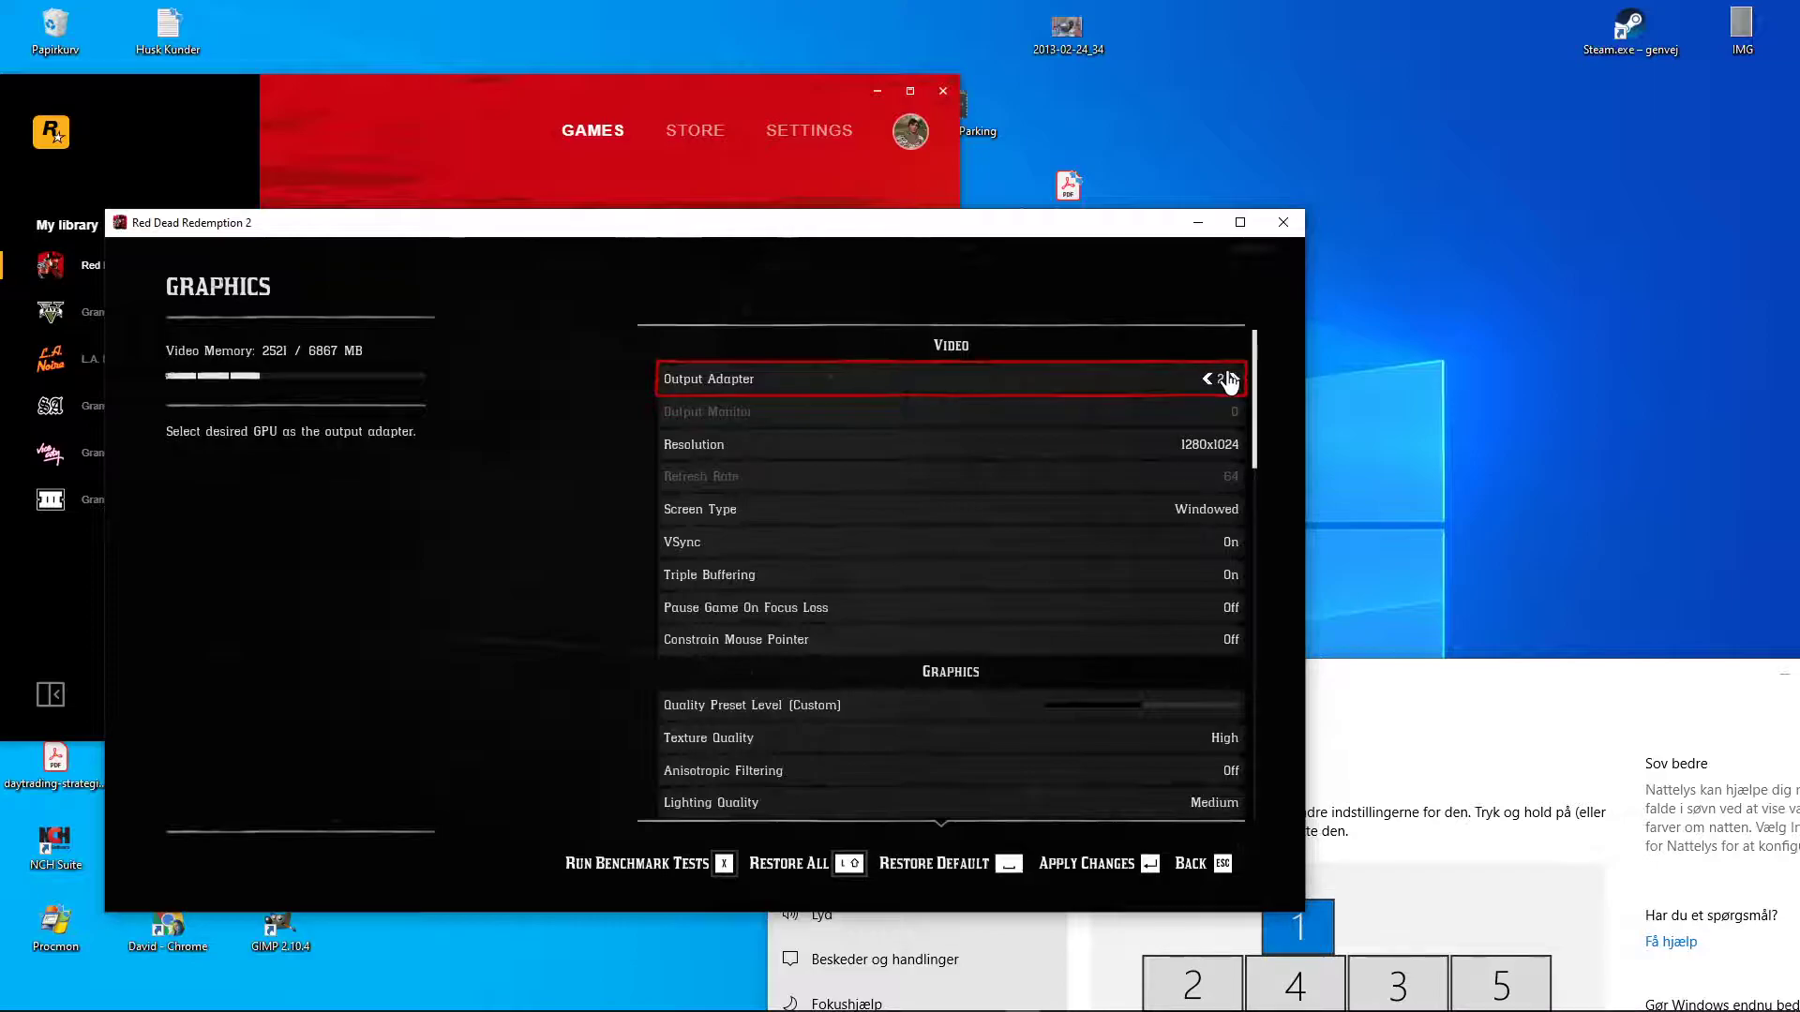
{"action": "key", "text": "Up"}
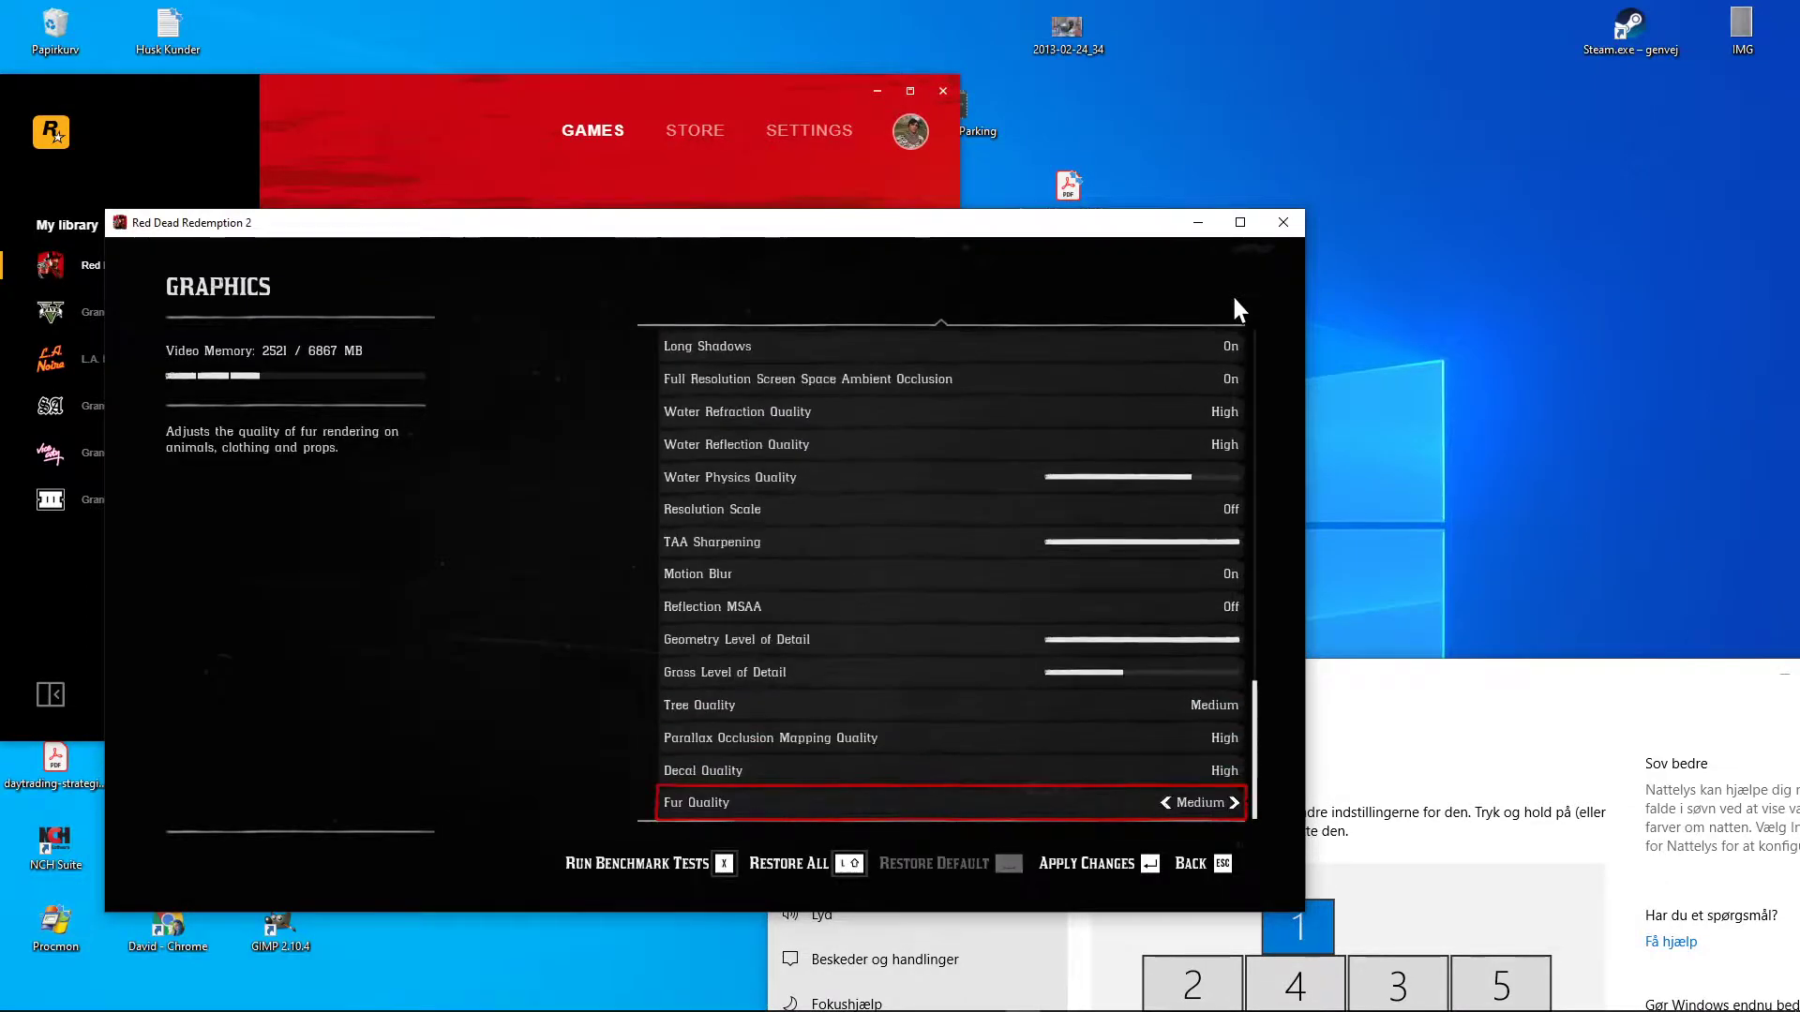
{"action": "key", "text": "Down"}
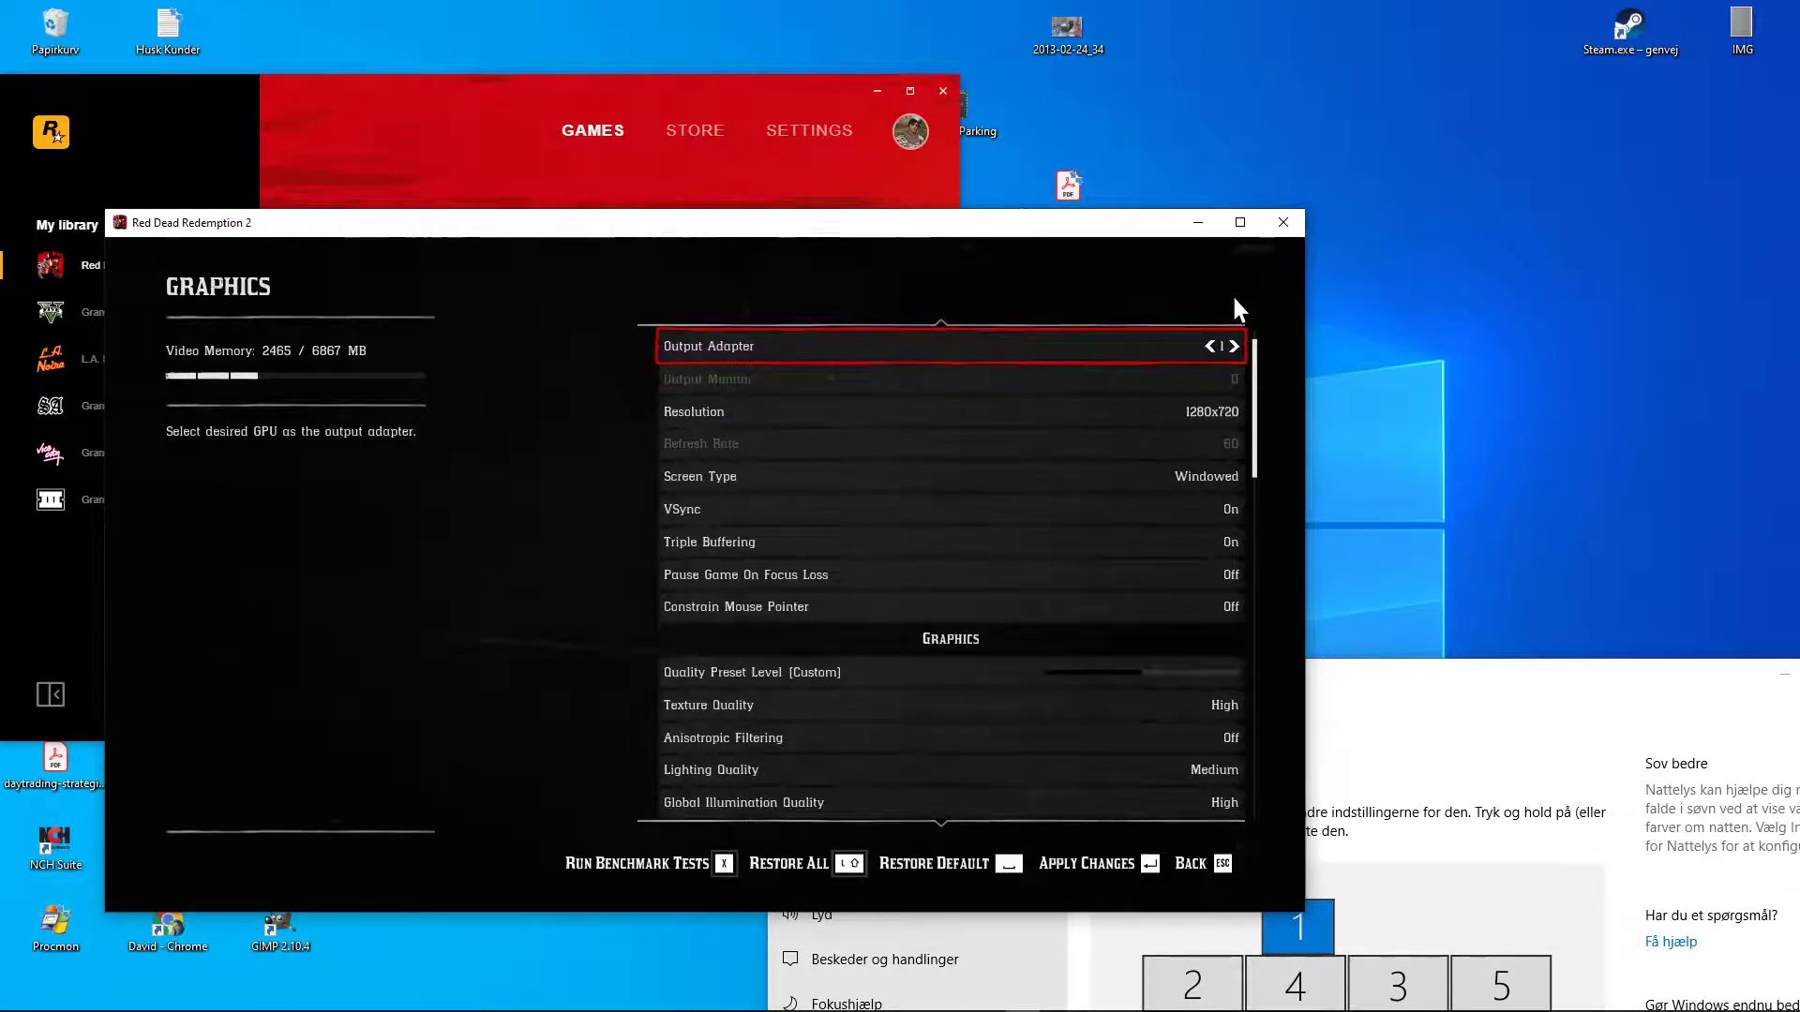
{"action": "key", "text": "Left"}
{"action": "key", "text": "Right"}
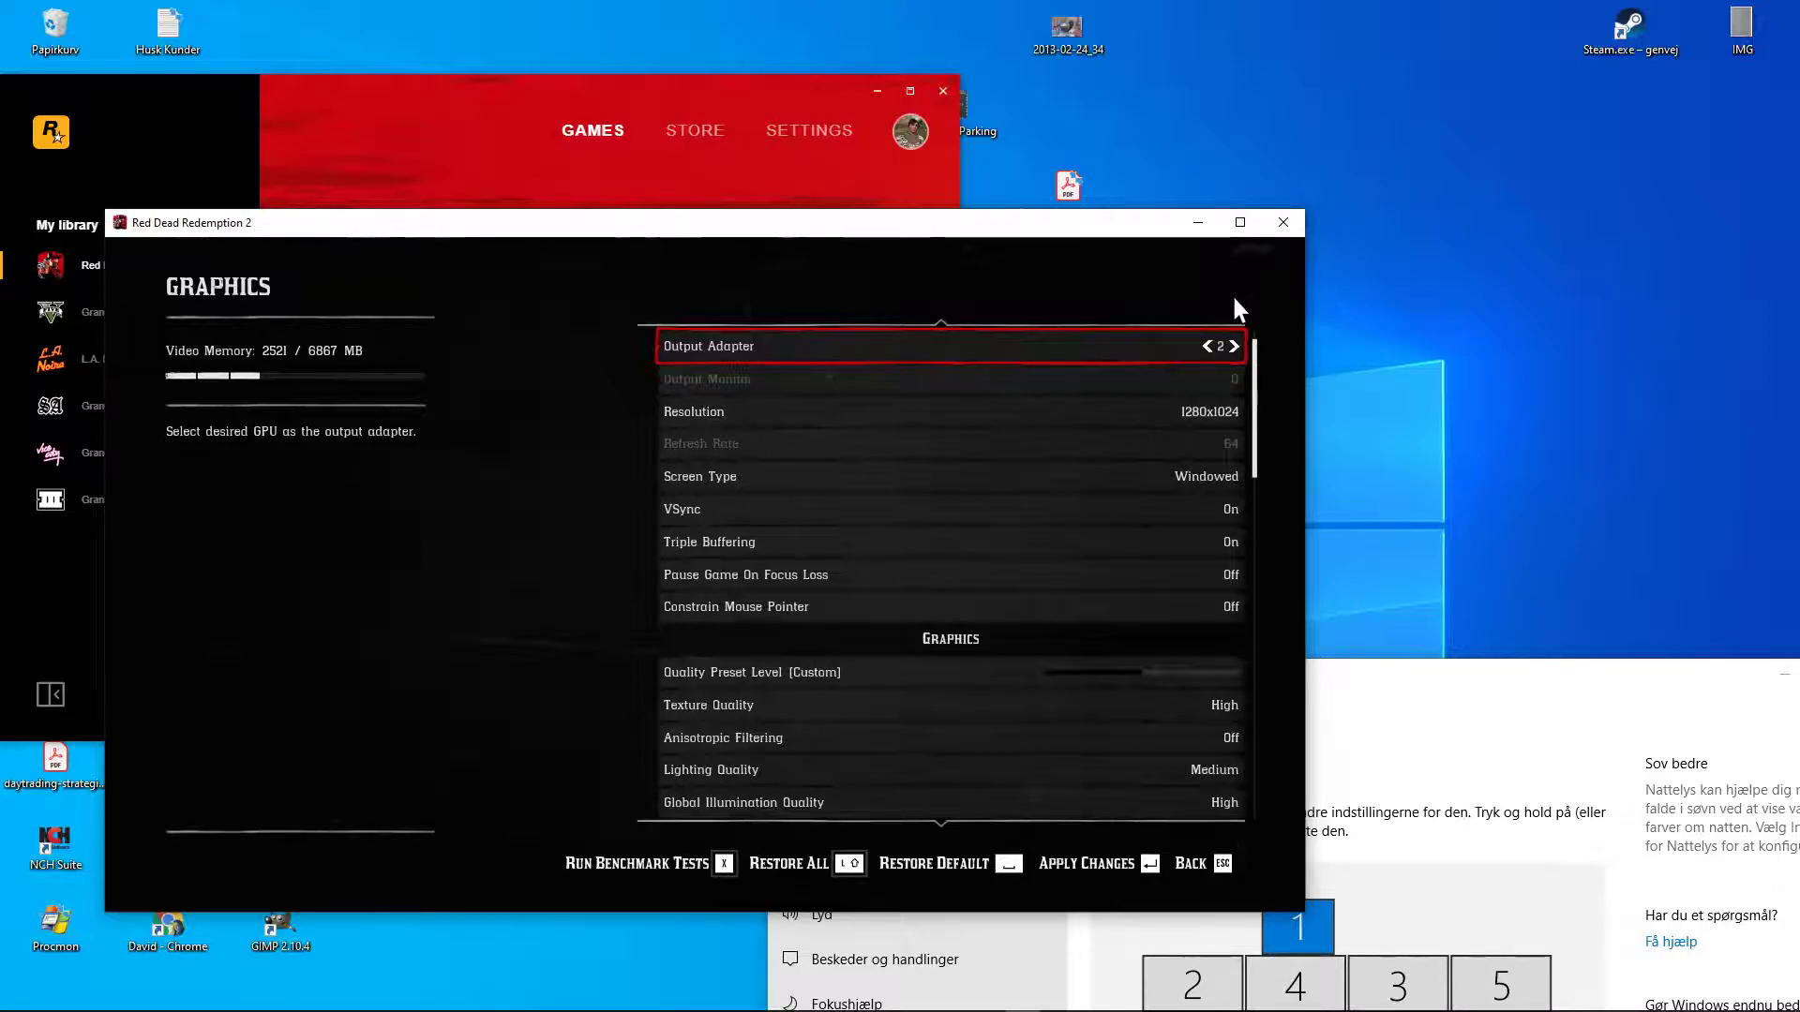
{"action": "key", "text": "Right"}
{"action": "key", "text": "Left"}
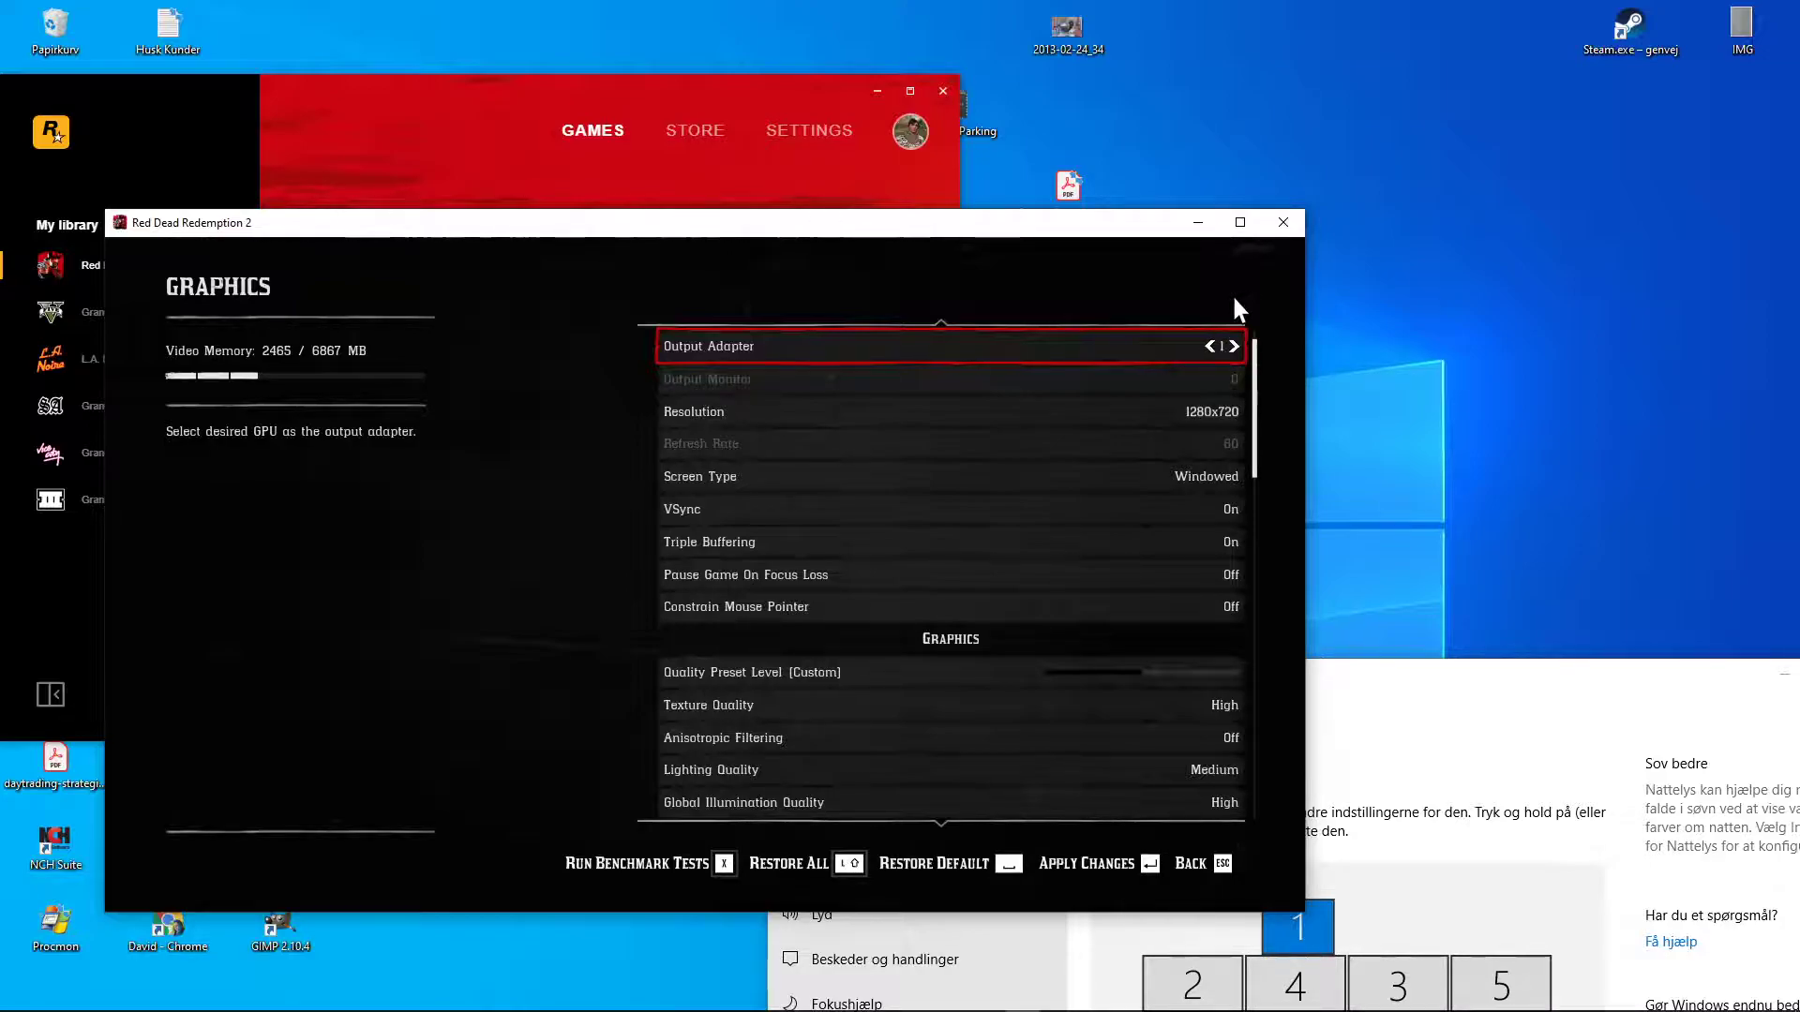
{"action": "key", "text": "Right"}
{"action": "key", "text": "Left"}
{"action": "key", "text": "Up"}
{"action": "key", "text": "Down"}
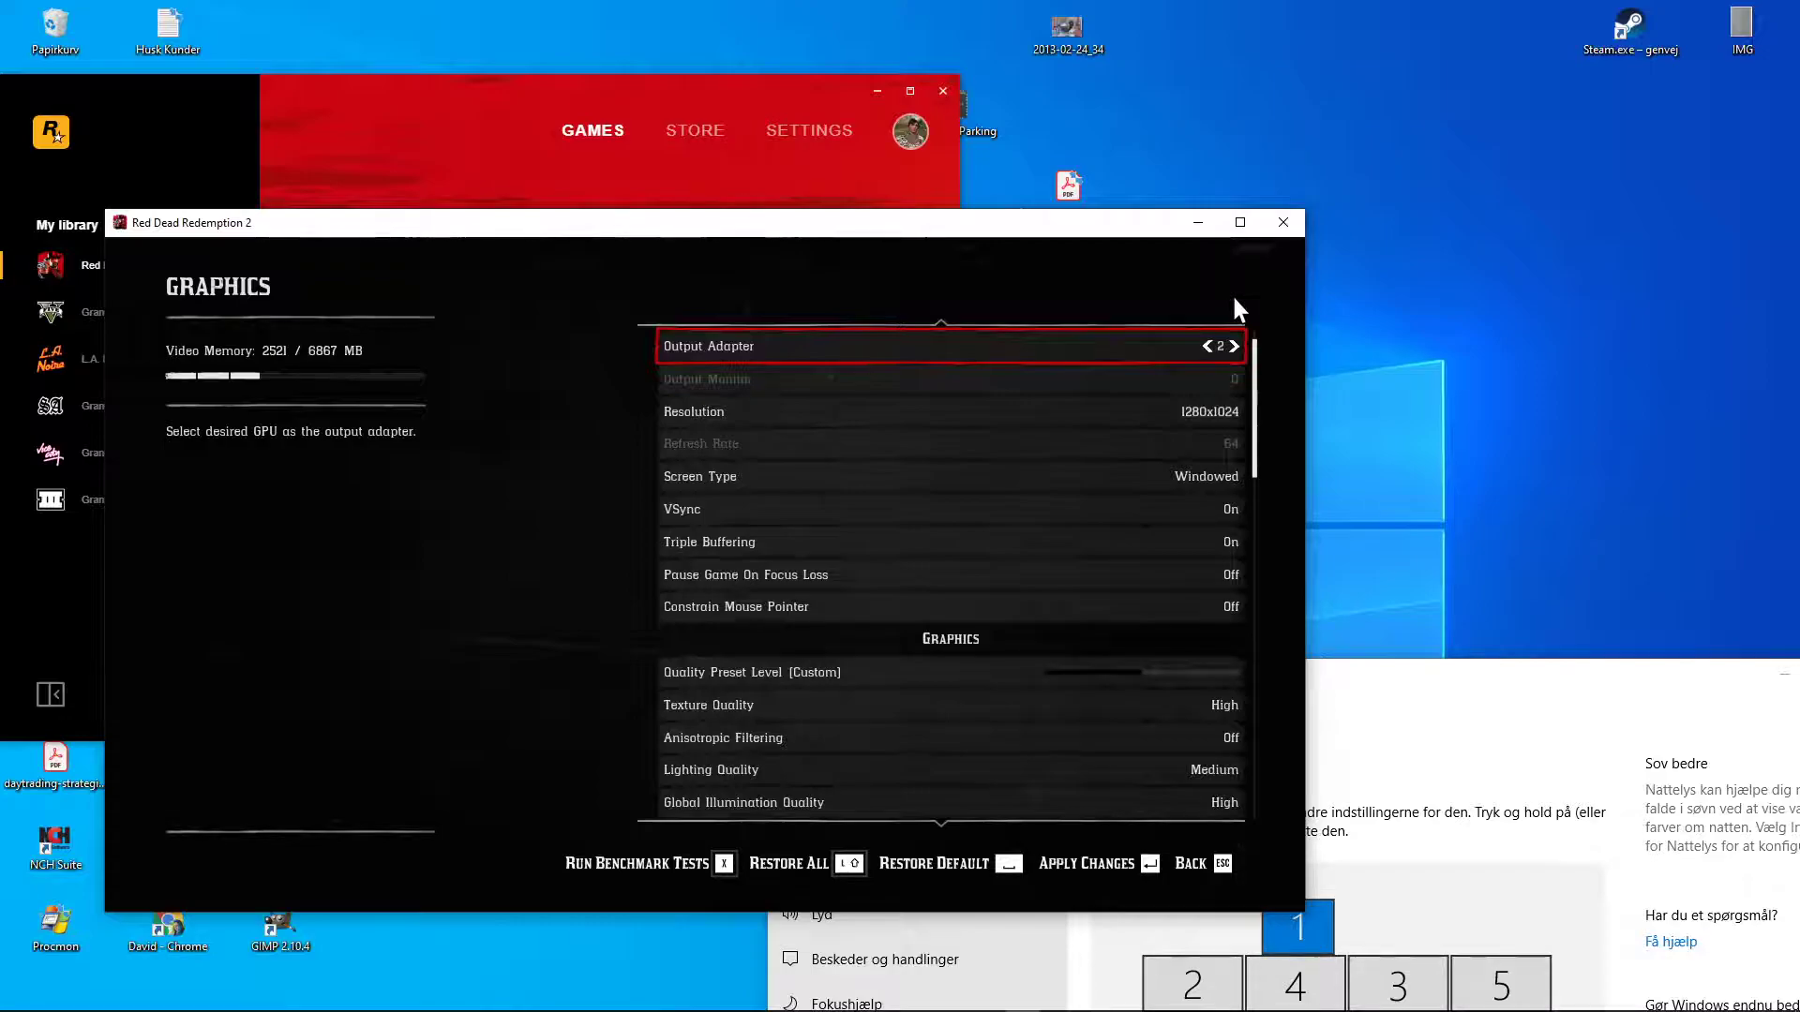
{"action": "key", "text": "Left"}
{"action": "key", "text": "Right"}
{"action": "key", "text": "Right"}
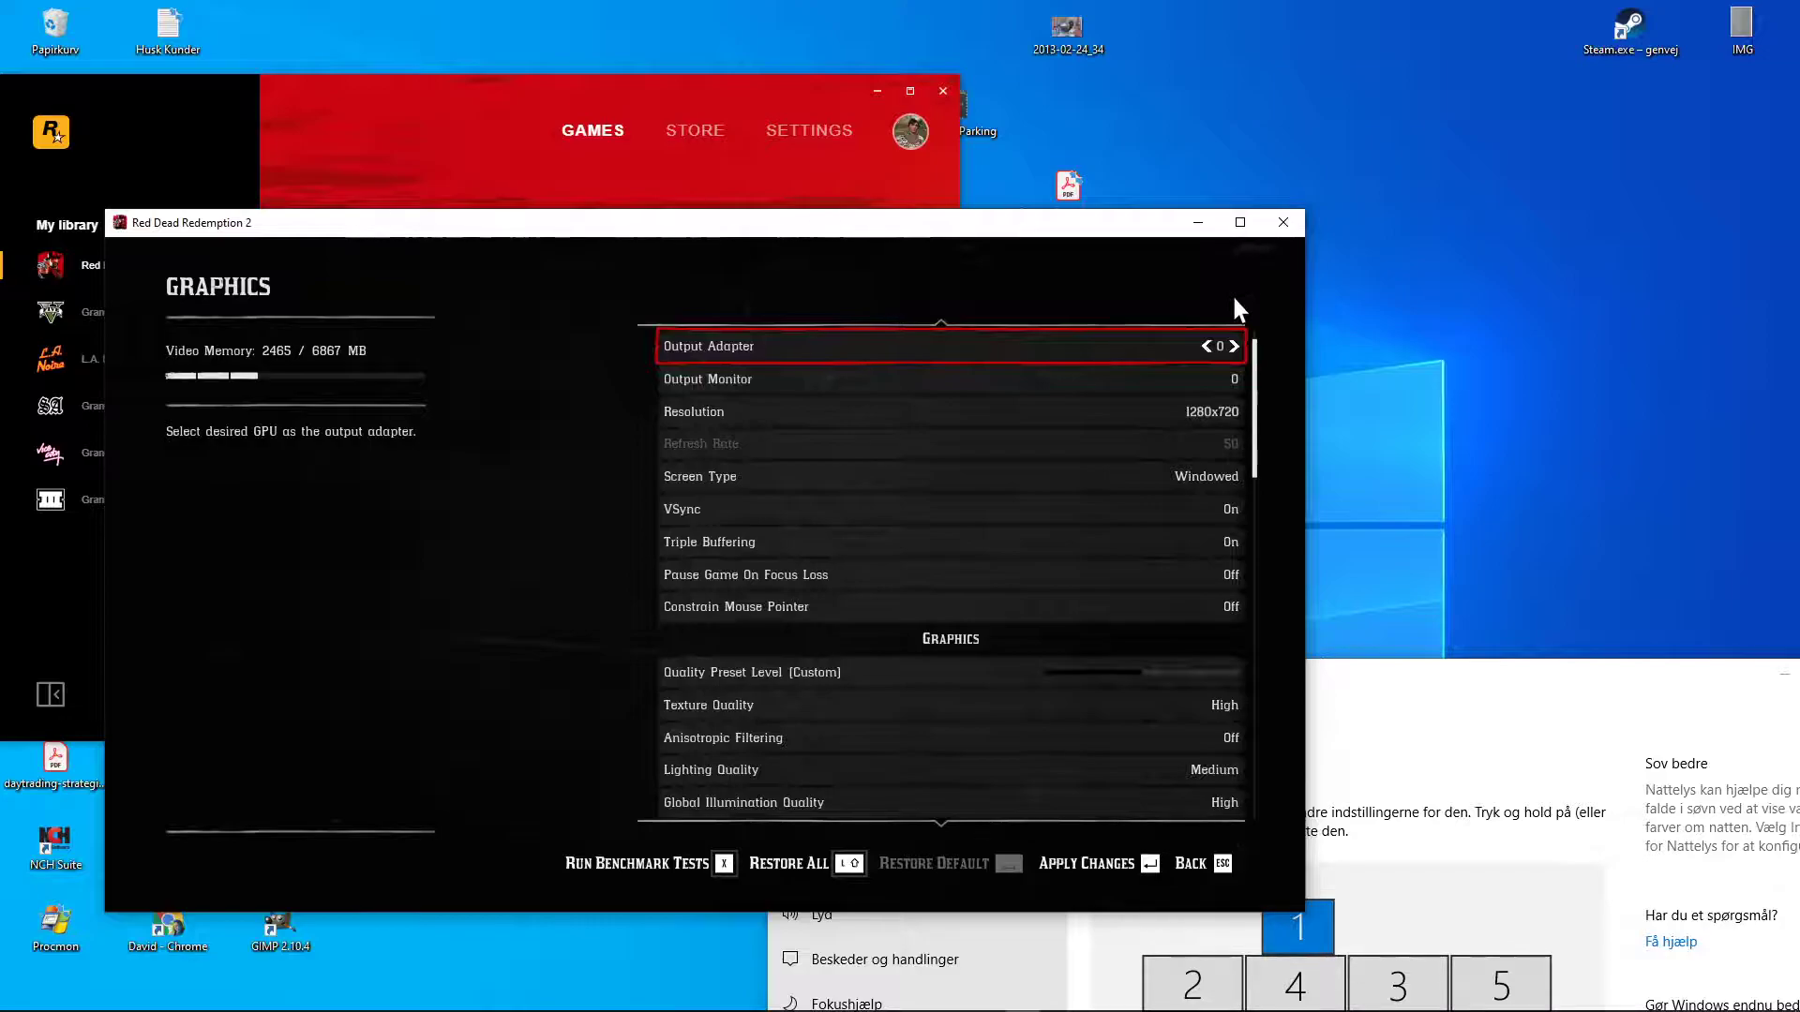
{"action": "left_click", "coordinate": [1113, 867]}
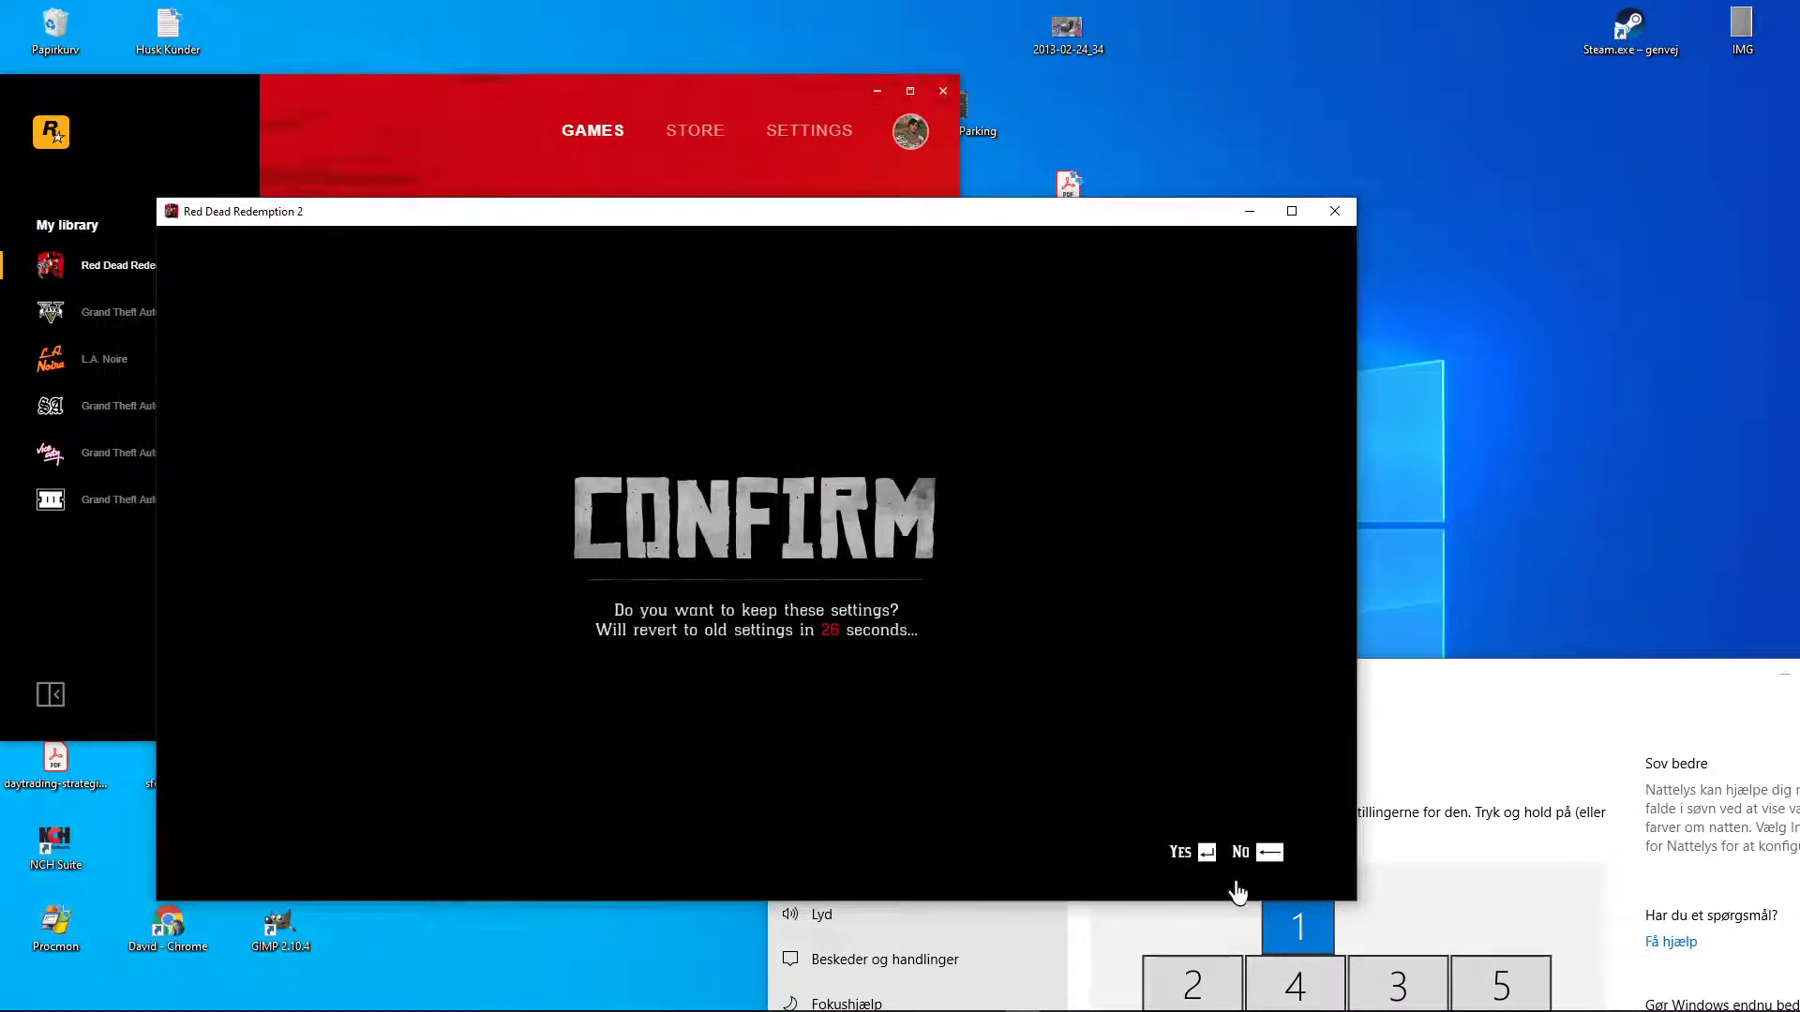
{"action": "left_click", "coordinate": [1270, 852]}
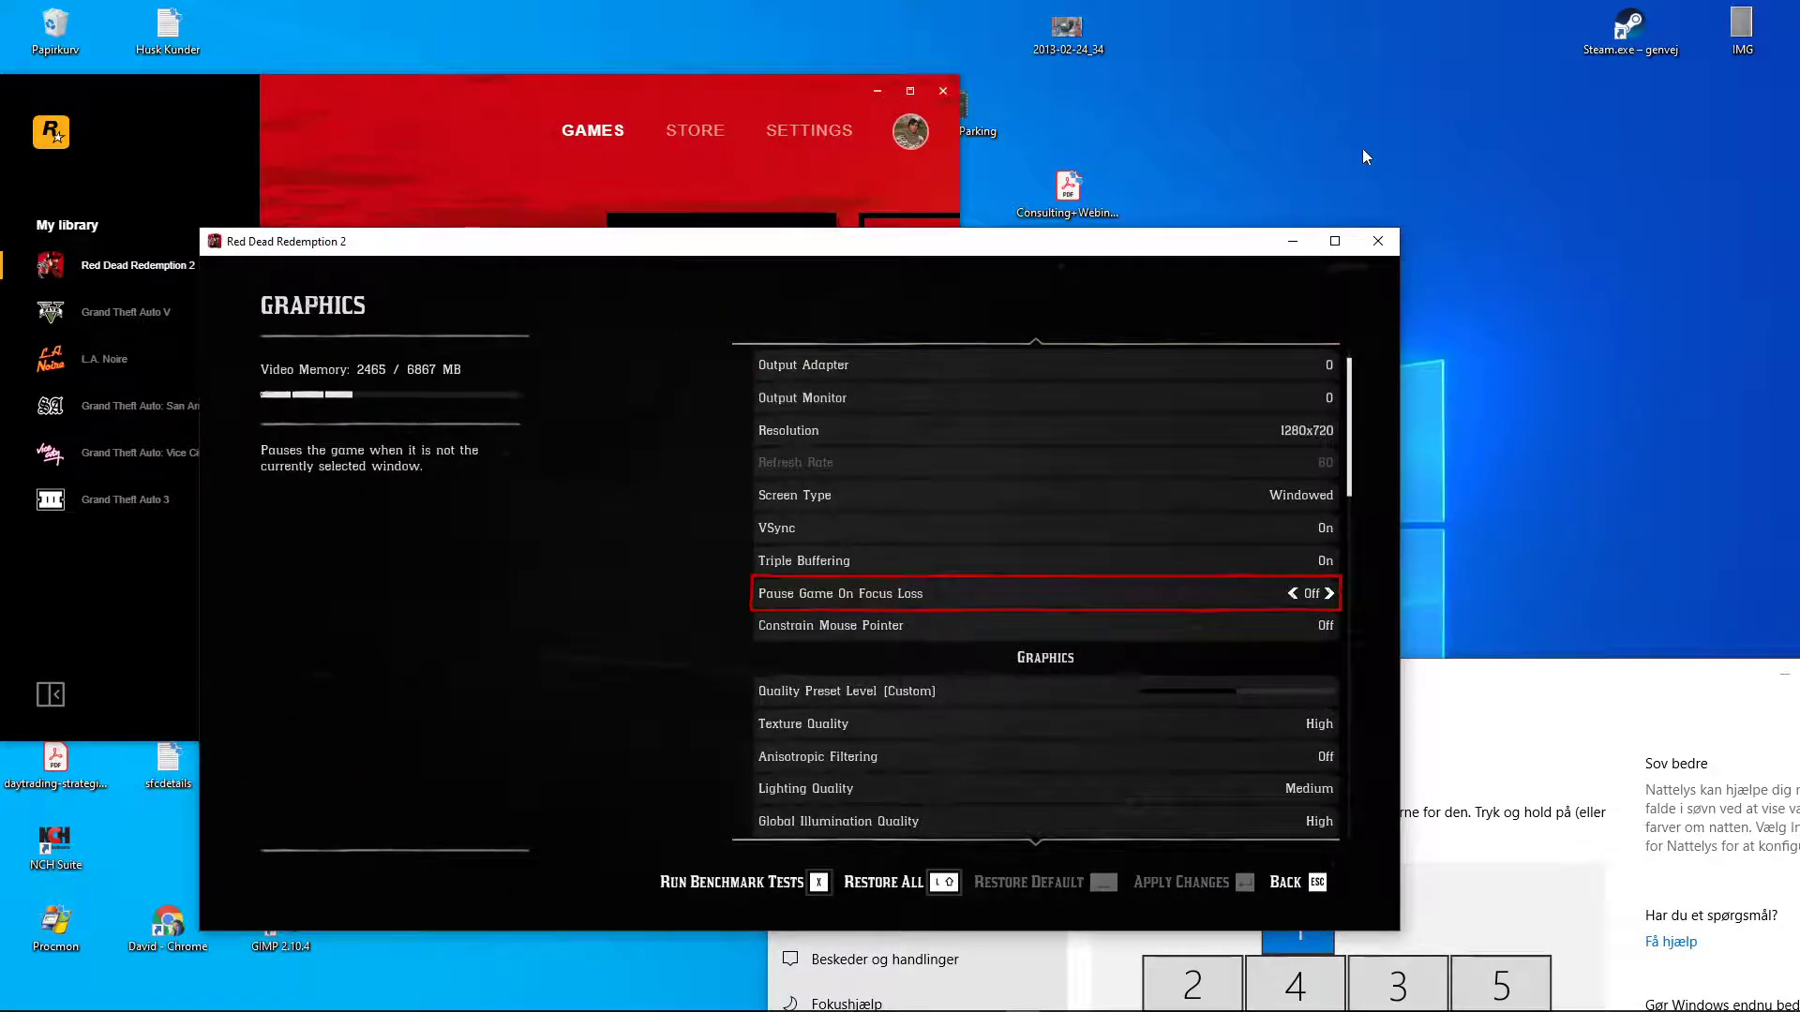
Try to apply Output Adapter 1 and decline to keep the change
{"action": "key", "text": "Up"}
{"action": "key", "text": "Up"}
{"action": "key", "text": "Up"}
{"action": "key", "text": "Up"}
{"action": "key", "text": "Up"}
{"action": "key", "text": "Up"}
{"action": "key", "text": "Up"}
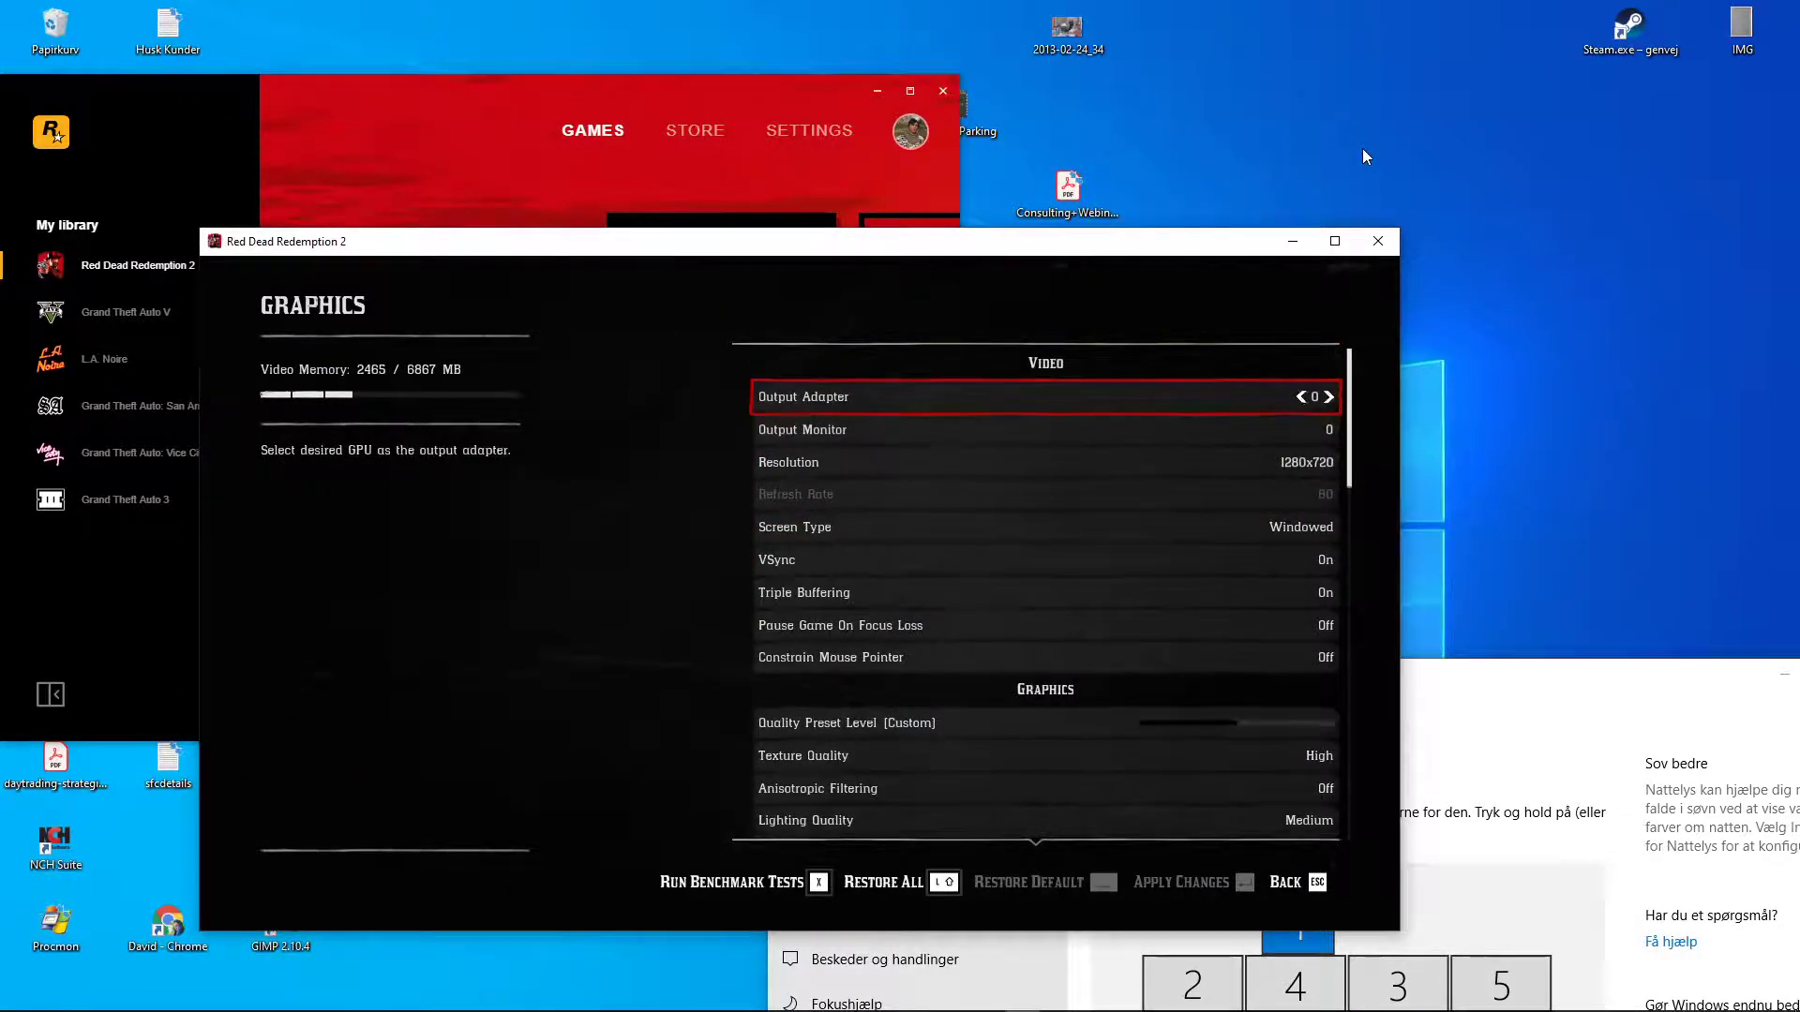
{"action": "key", "text": "Right"}
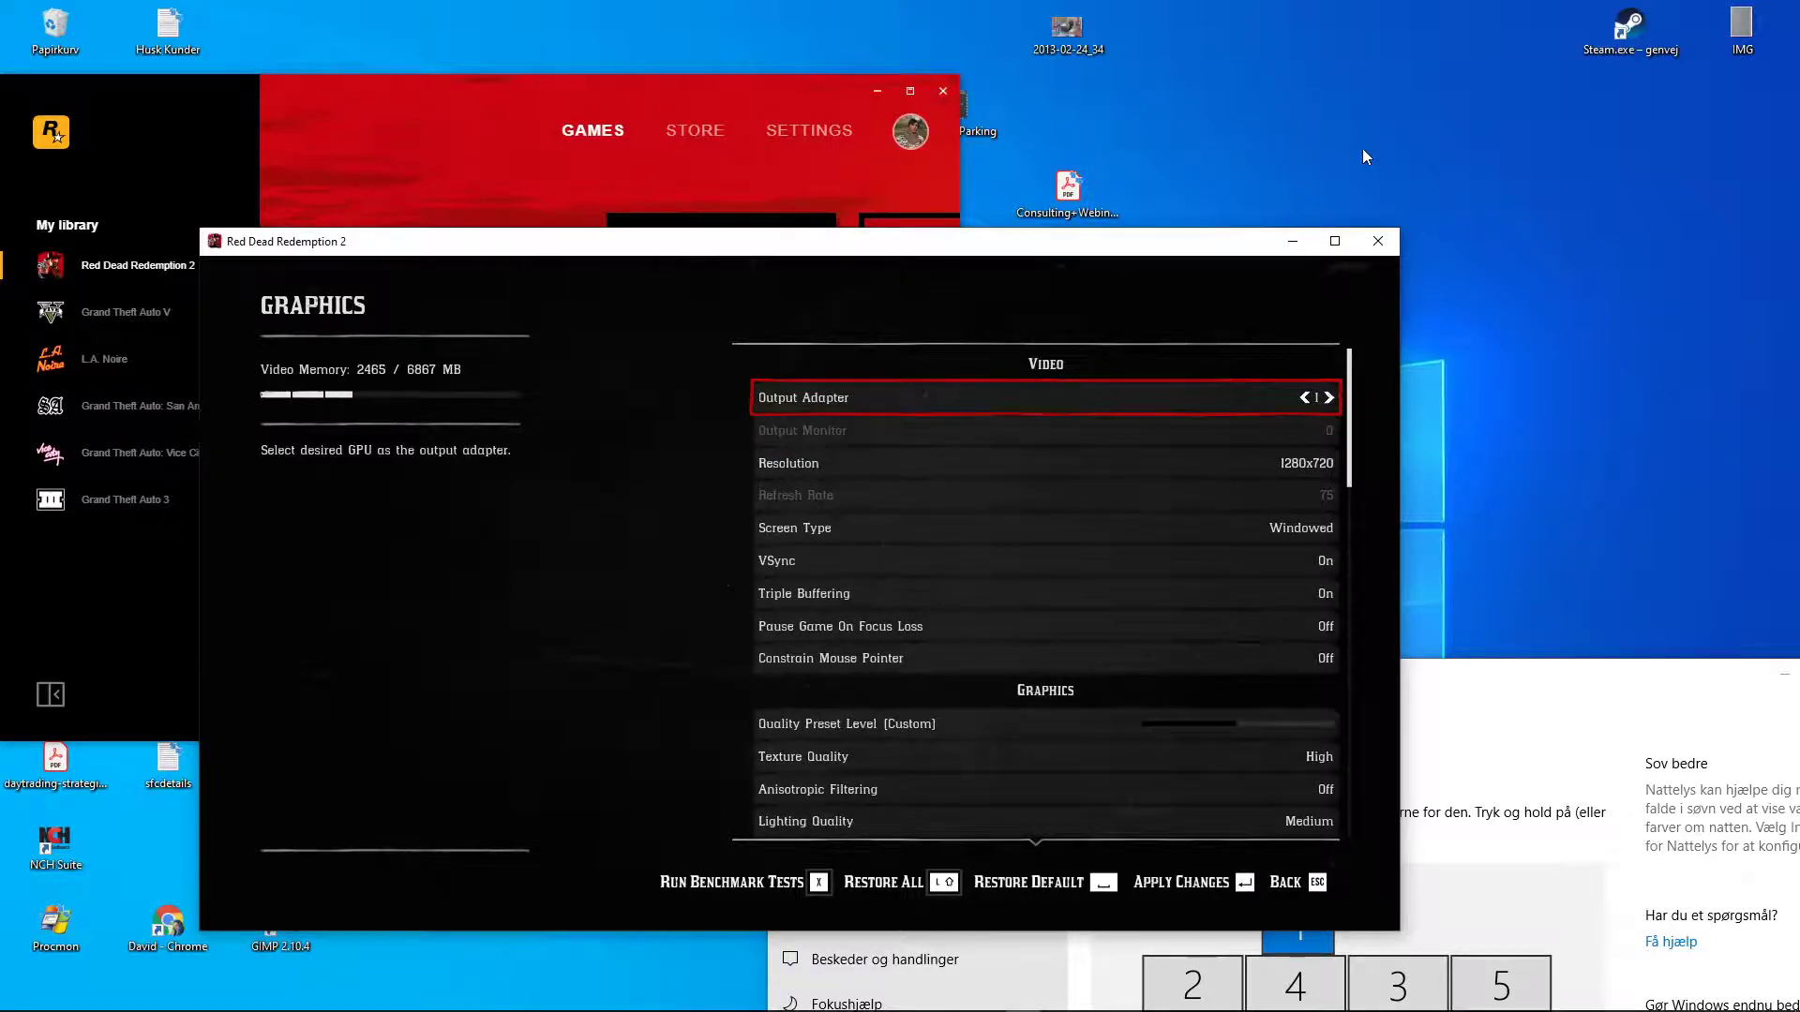
{"action": "key", "text": "Return"}
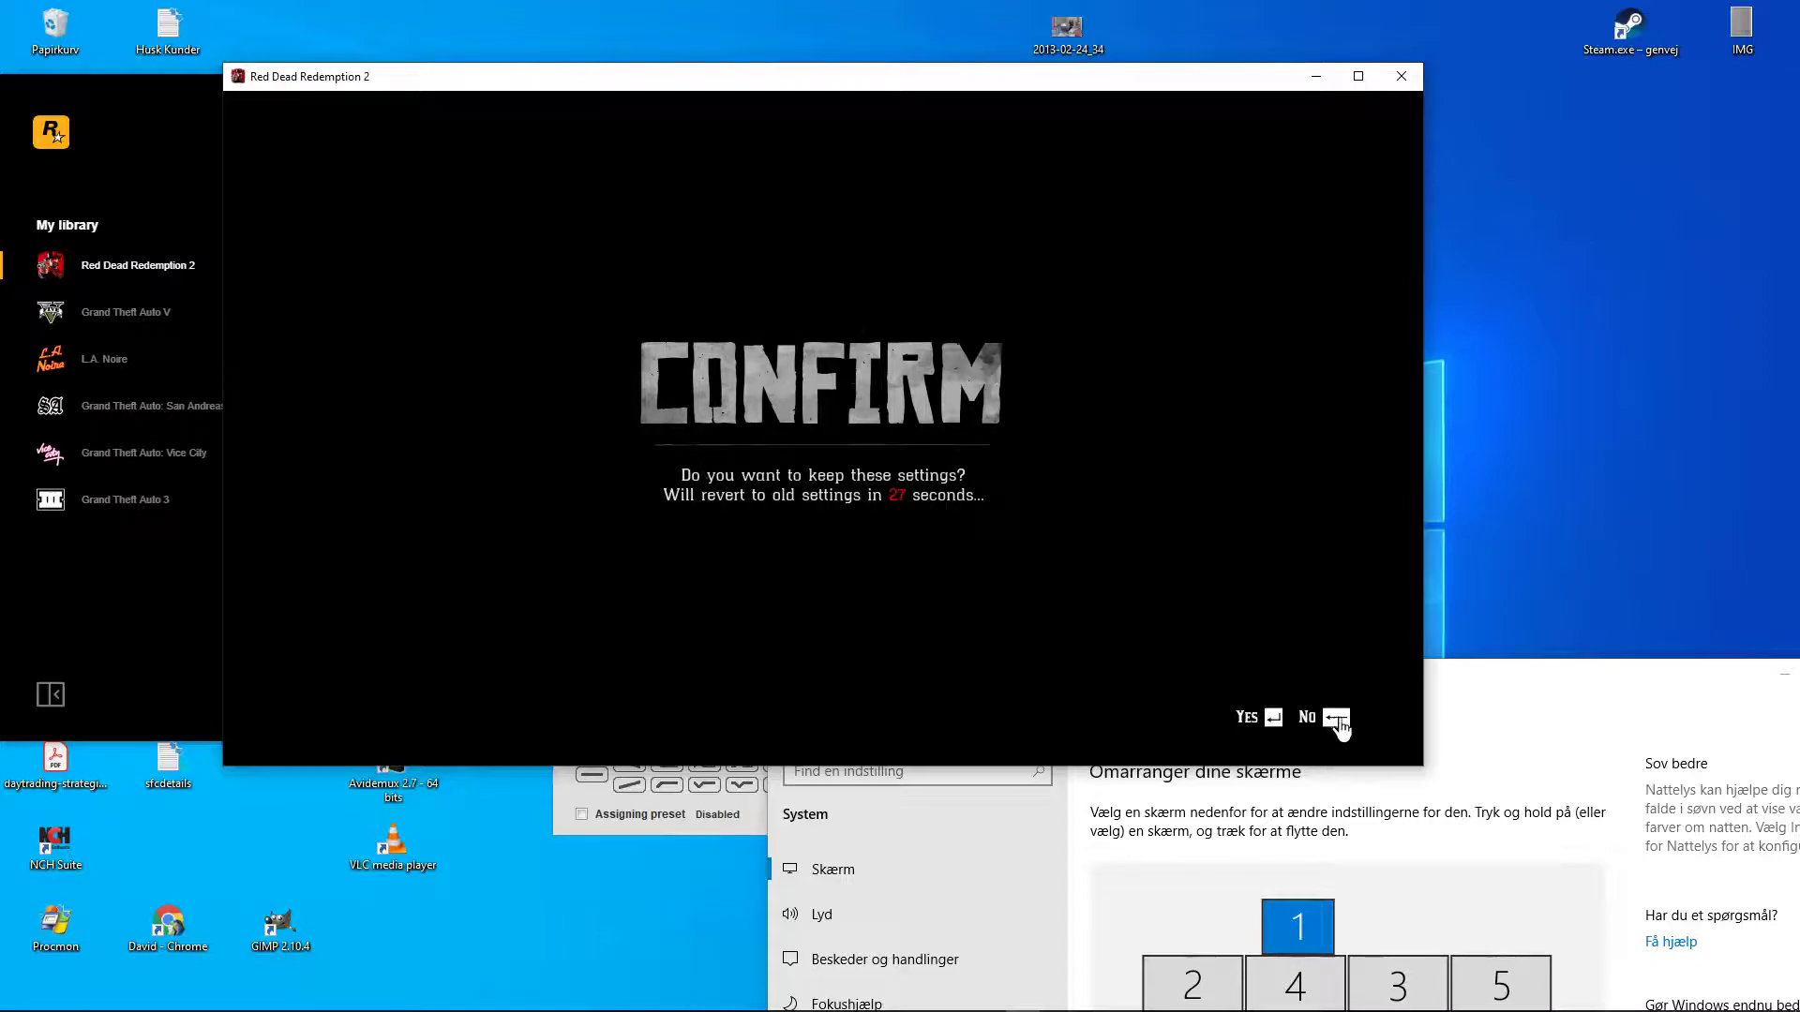
{"action": "key", "text": "BackSpace"}
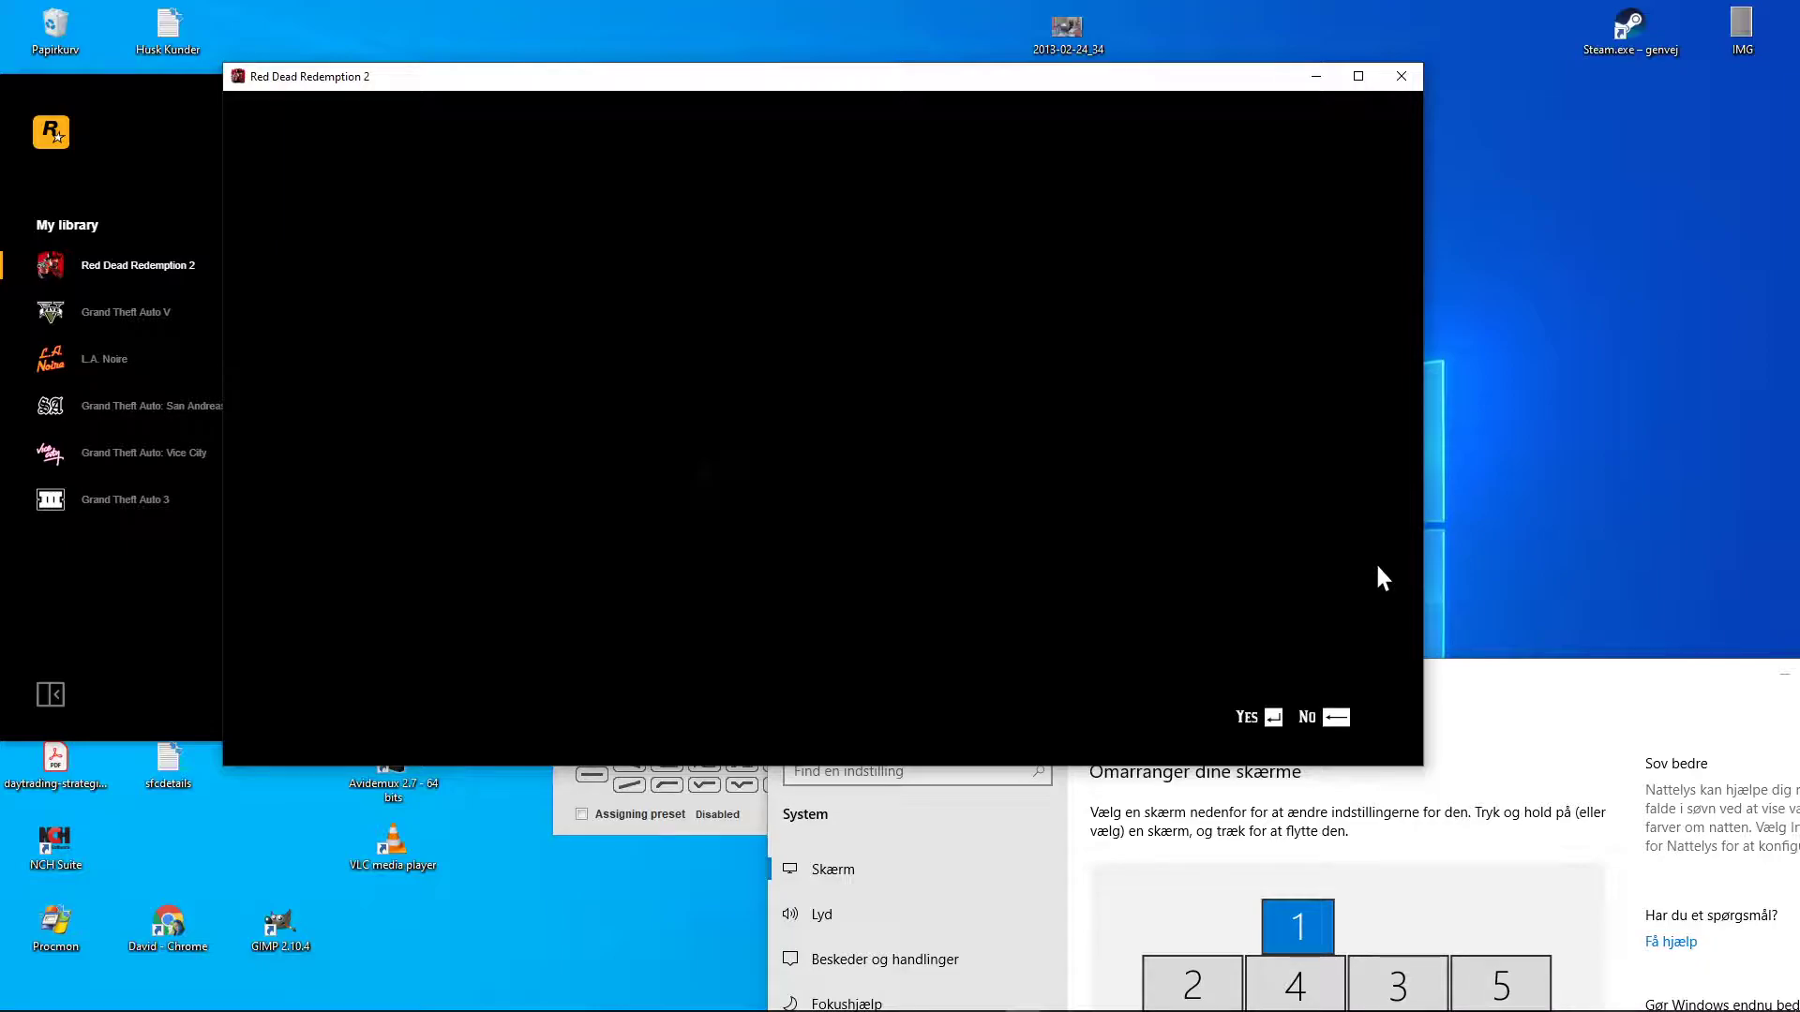
{"action": "key", "text": "Return"}
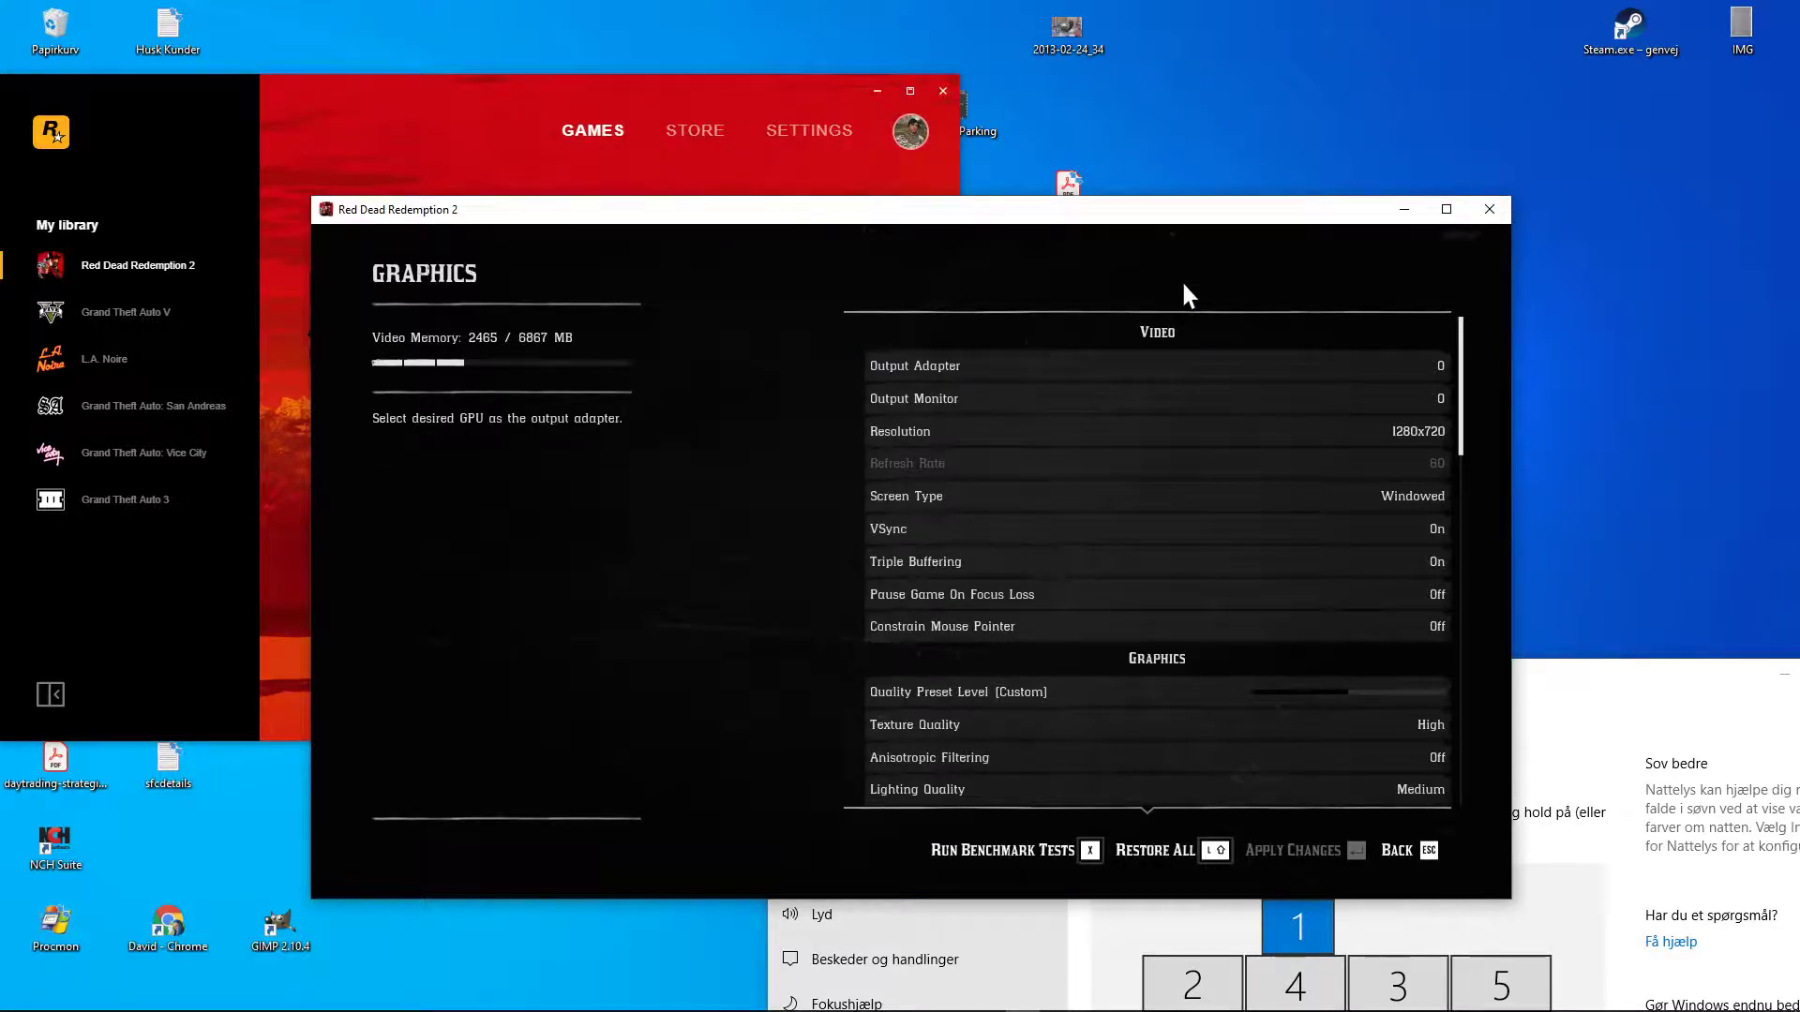
Try to apply Output Adapter 2 and decline to keep the change
{"action": "key", "text": "Down"}
{"action": "key", "text": "Up"}
{"action": "key", "text": "Right"}
{"action": "key", "text": "Right"}
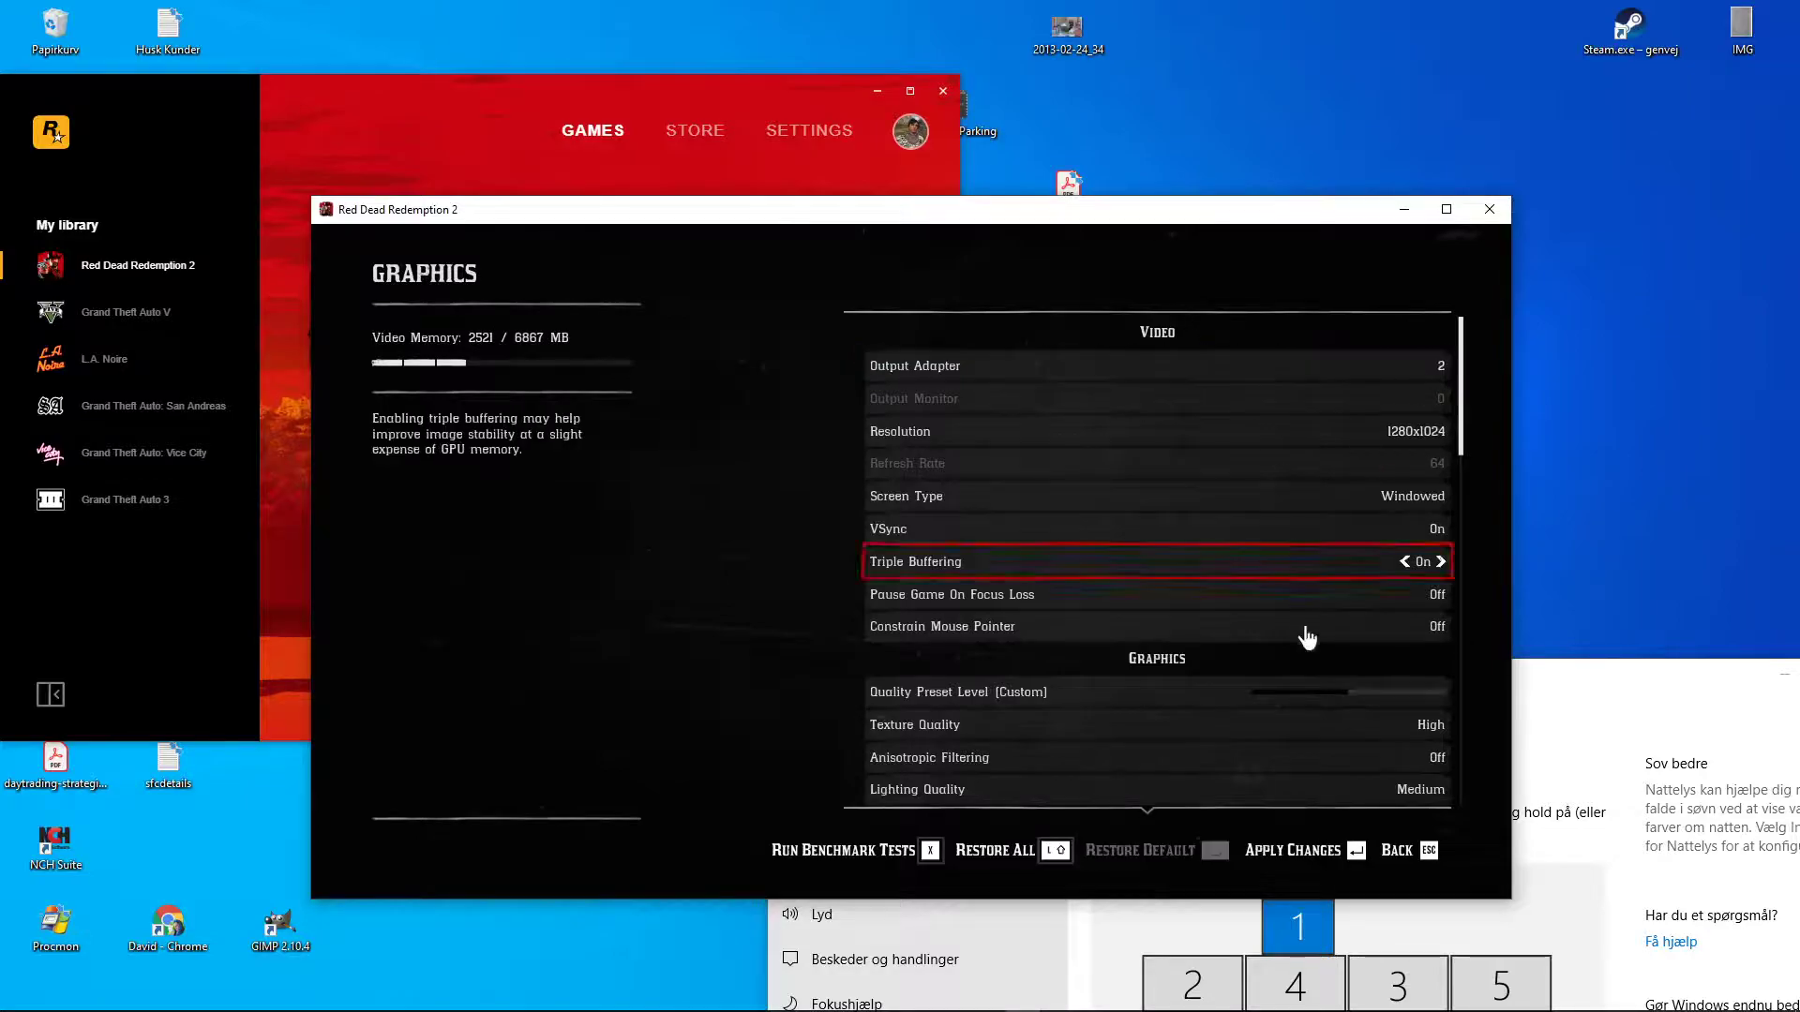
{"action": "left_click", "coordinate": [1313, 864]}
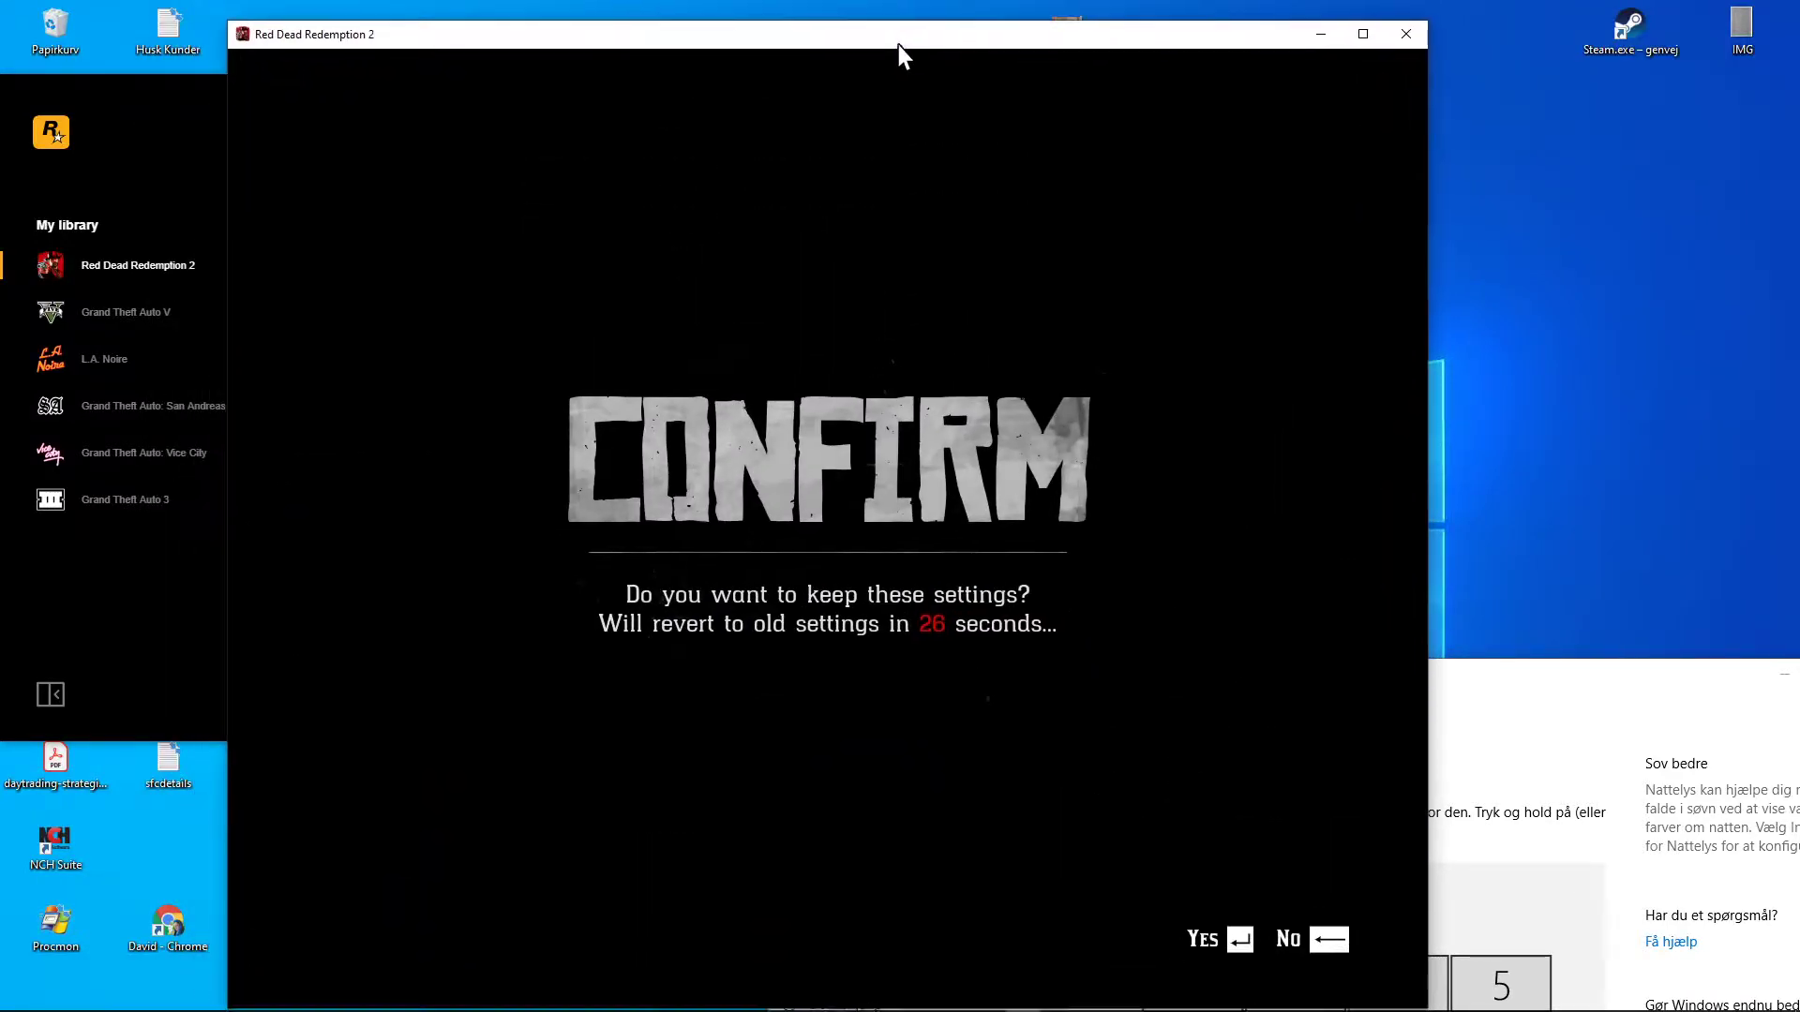
{"action": "left_click", "coordinate": [1317, 936]}
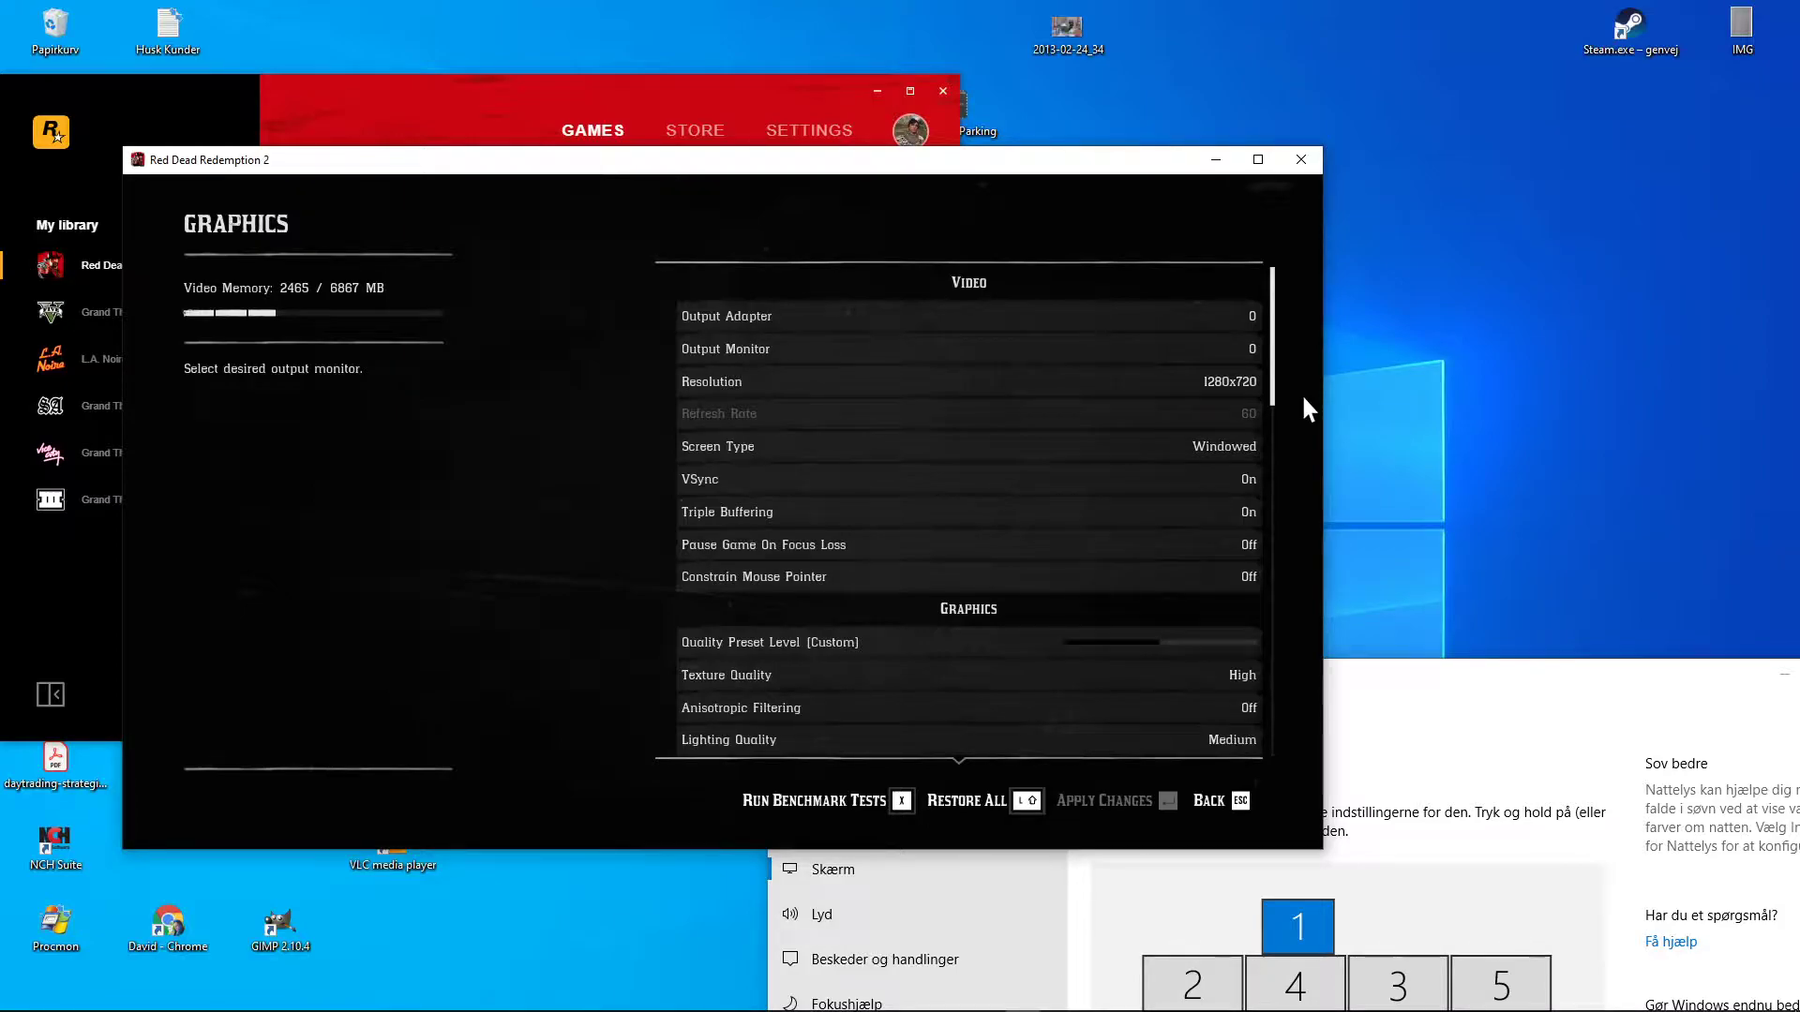
Set the Output Monitor to 2, apply the change and keep it
{"action": "key", "text": "Down"}
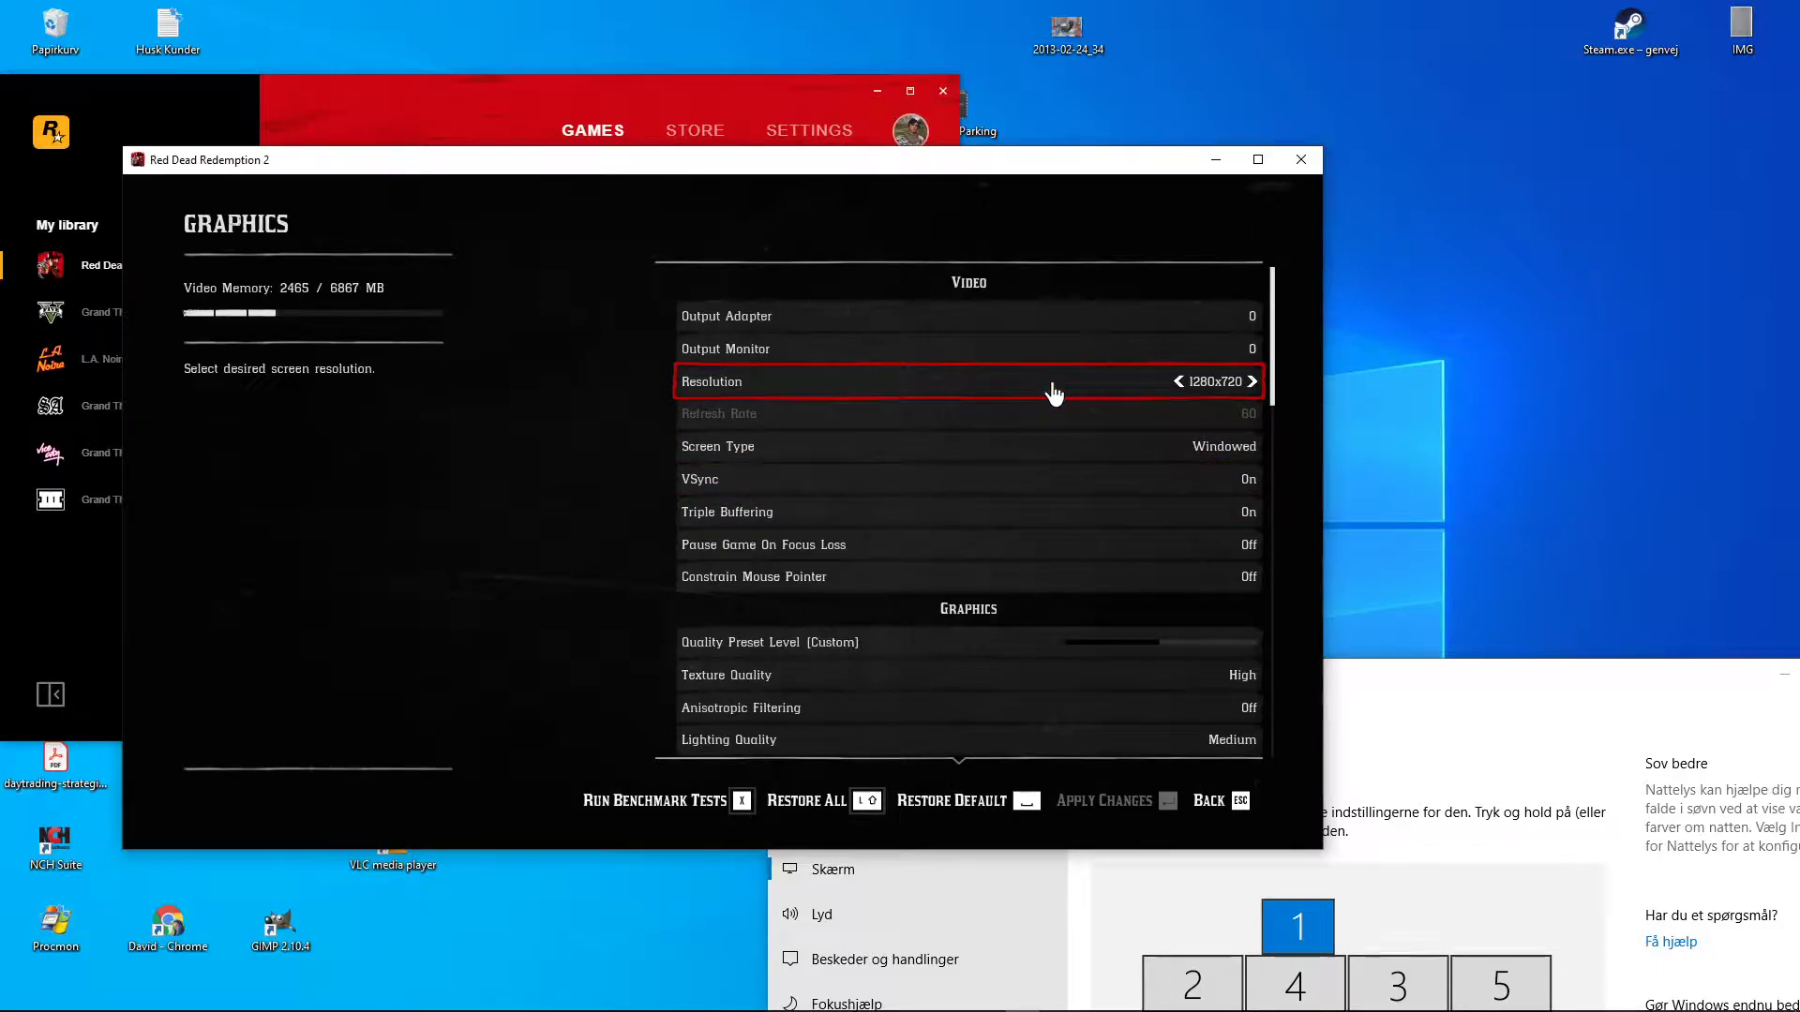
{"action": "left_click", "coordinate": [1045, 352]}
{"action": "left_click", "coordinate": [1045, 351]}
{"action": "left_click", "coordinate": [1045, 351]}
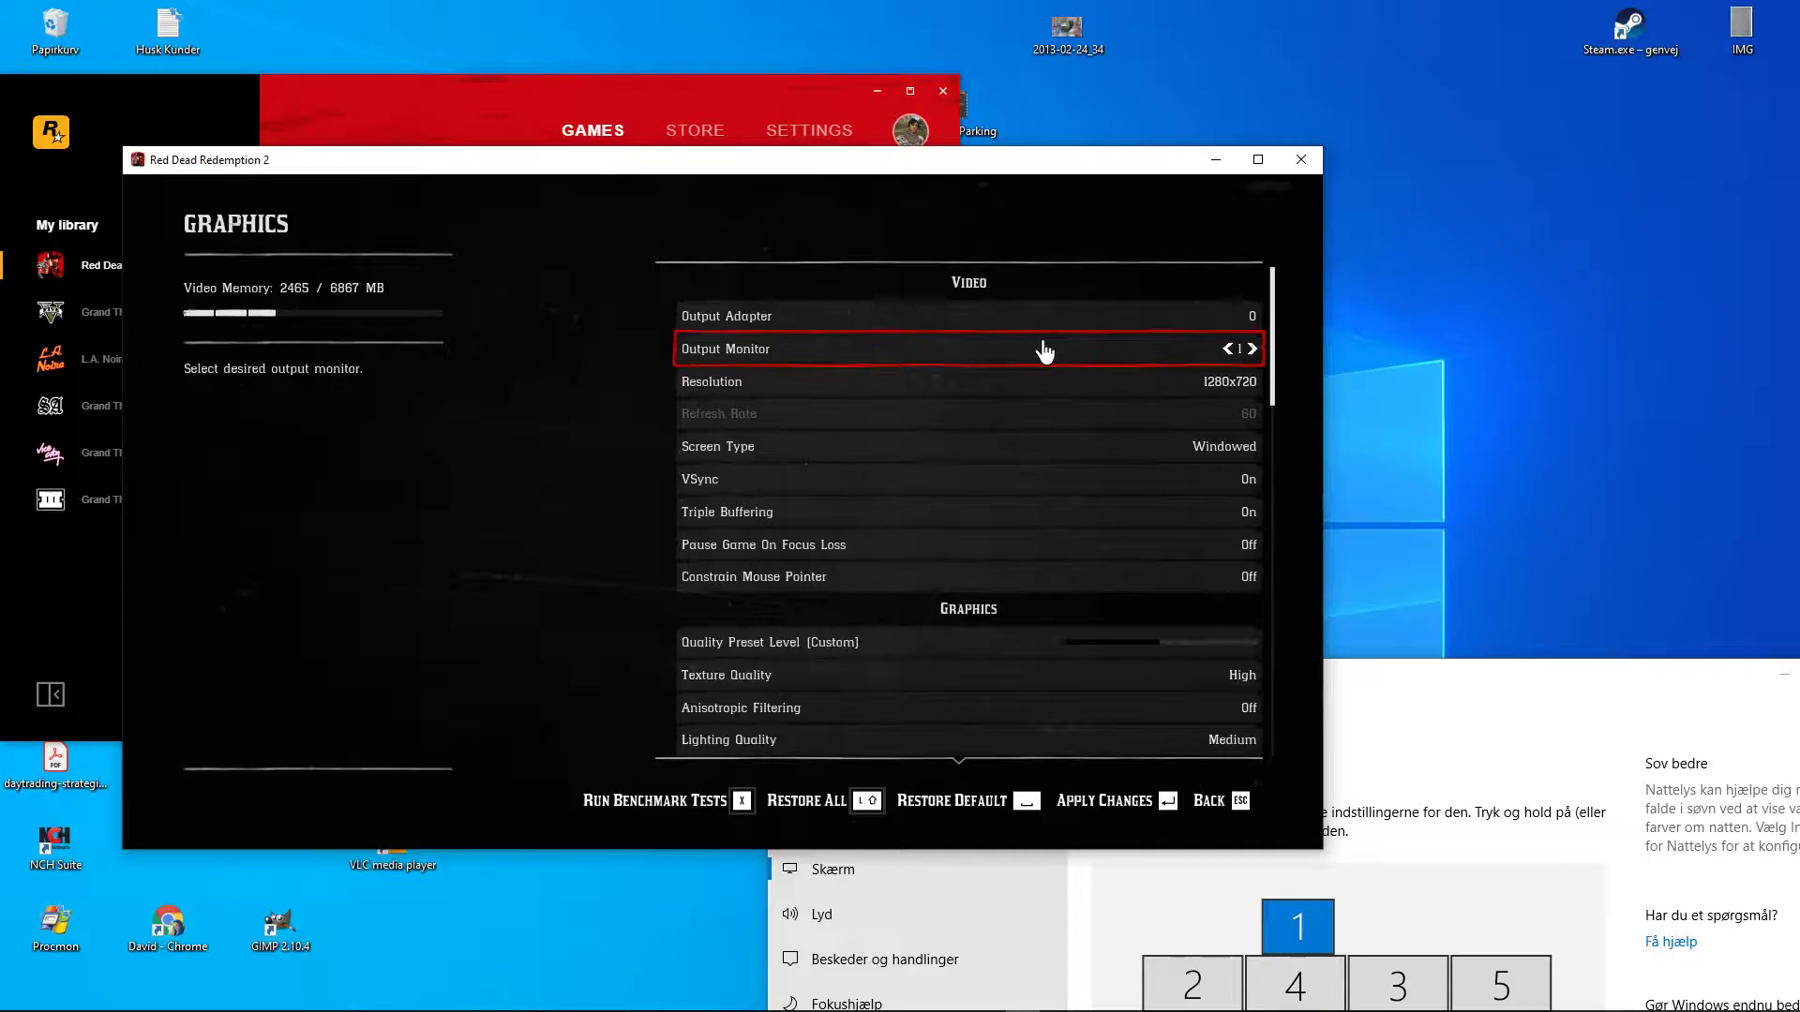
{"action": "left_click", "coordinate": [1045, 351]}
{"action": "key", "text": "Return"}
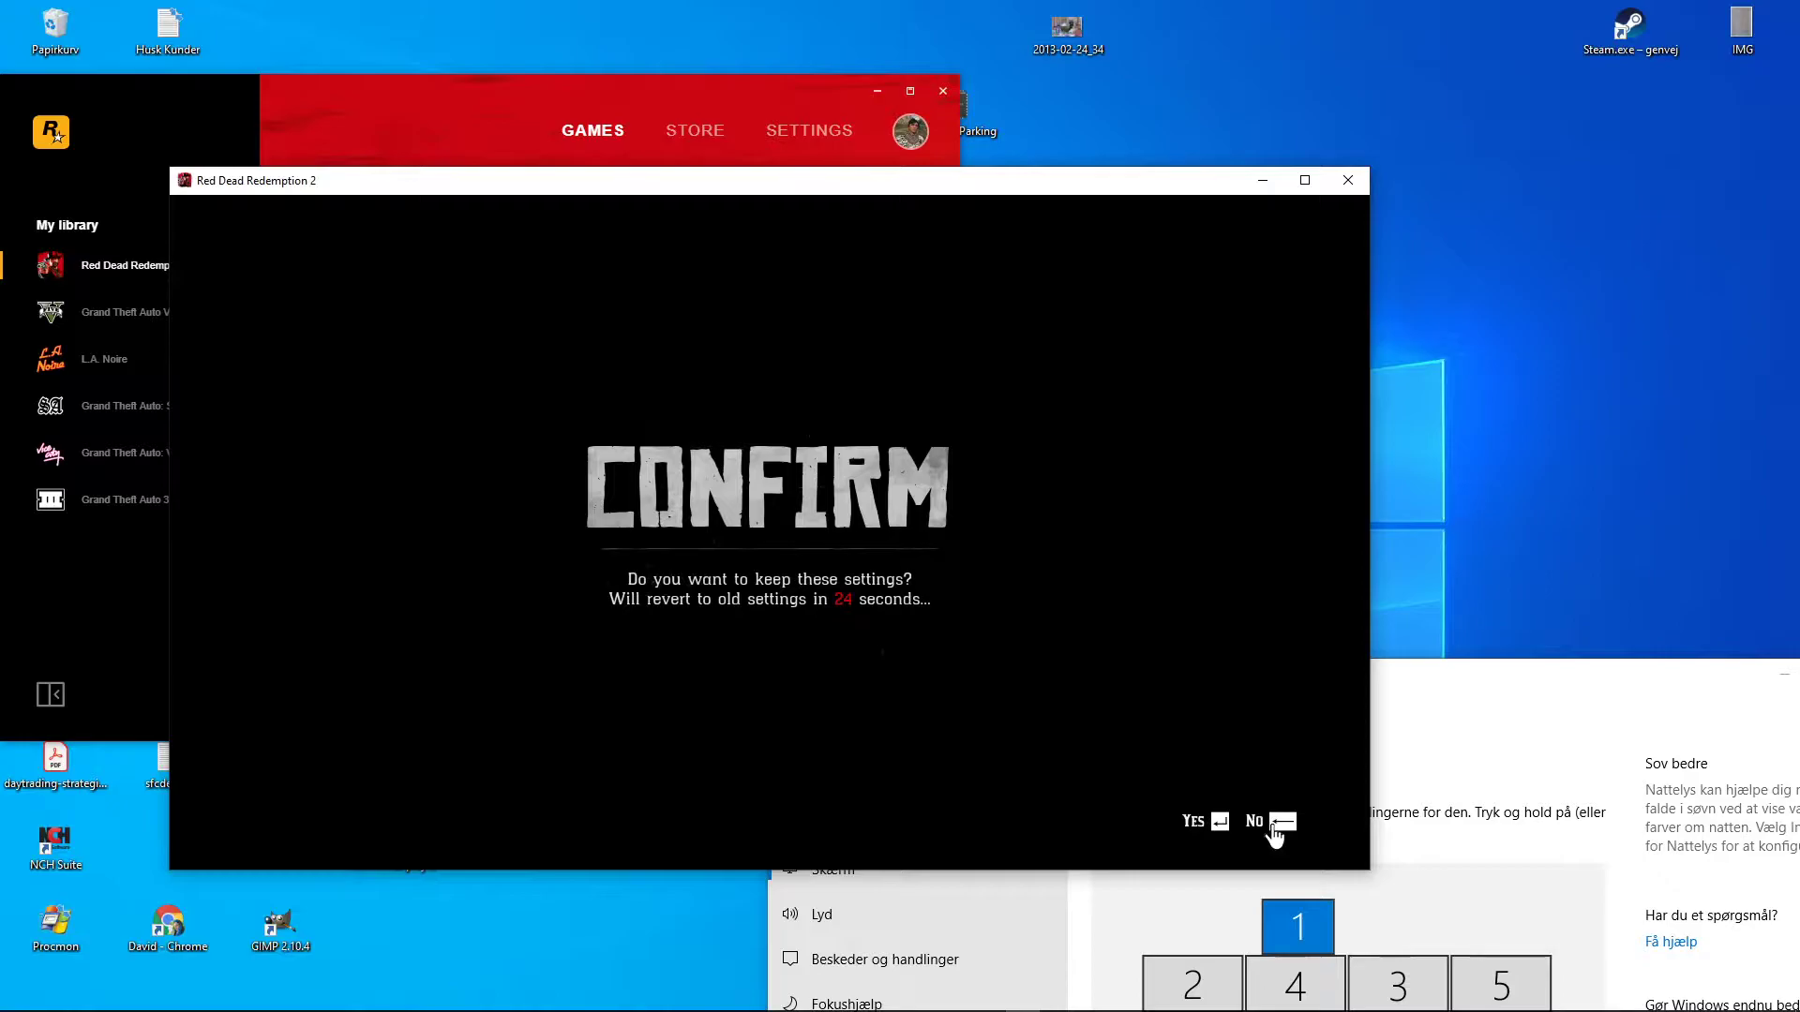
{"action": "left_click", "coordinate": [1222, 832]}
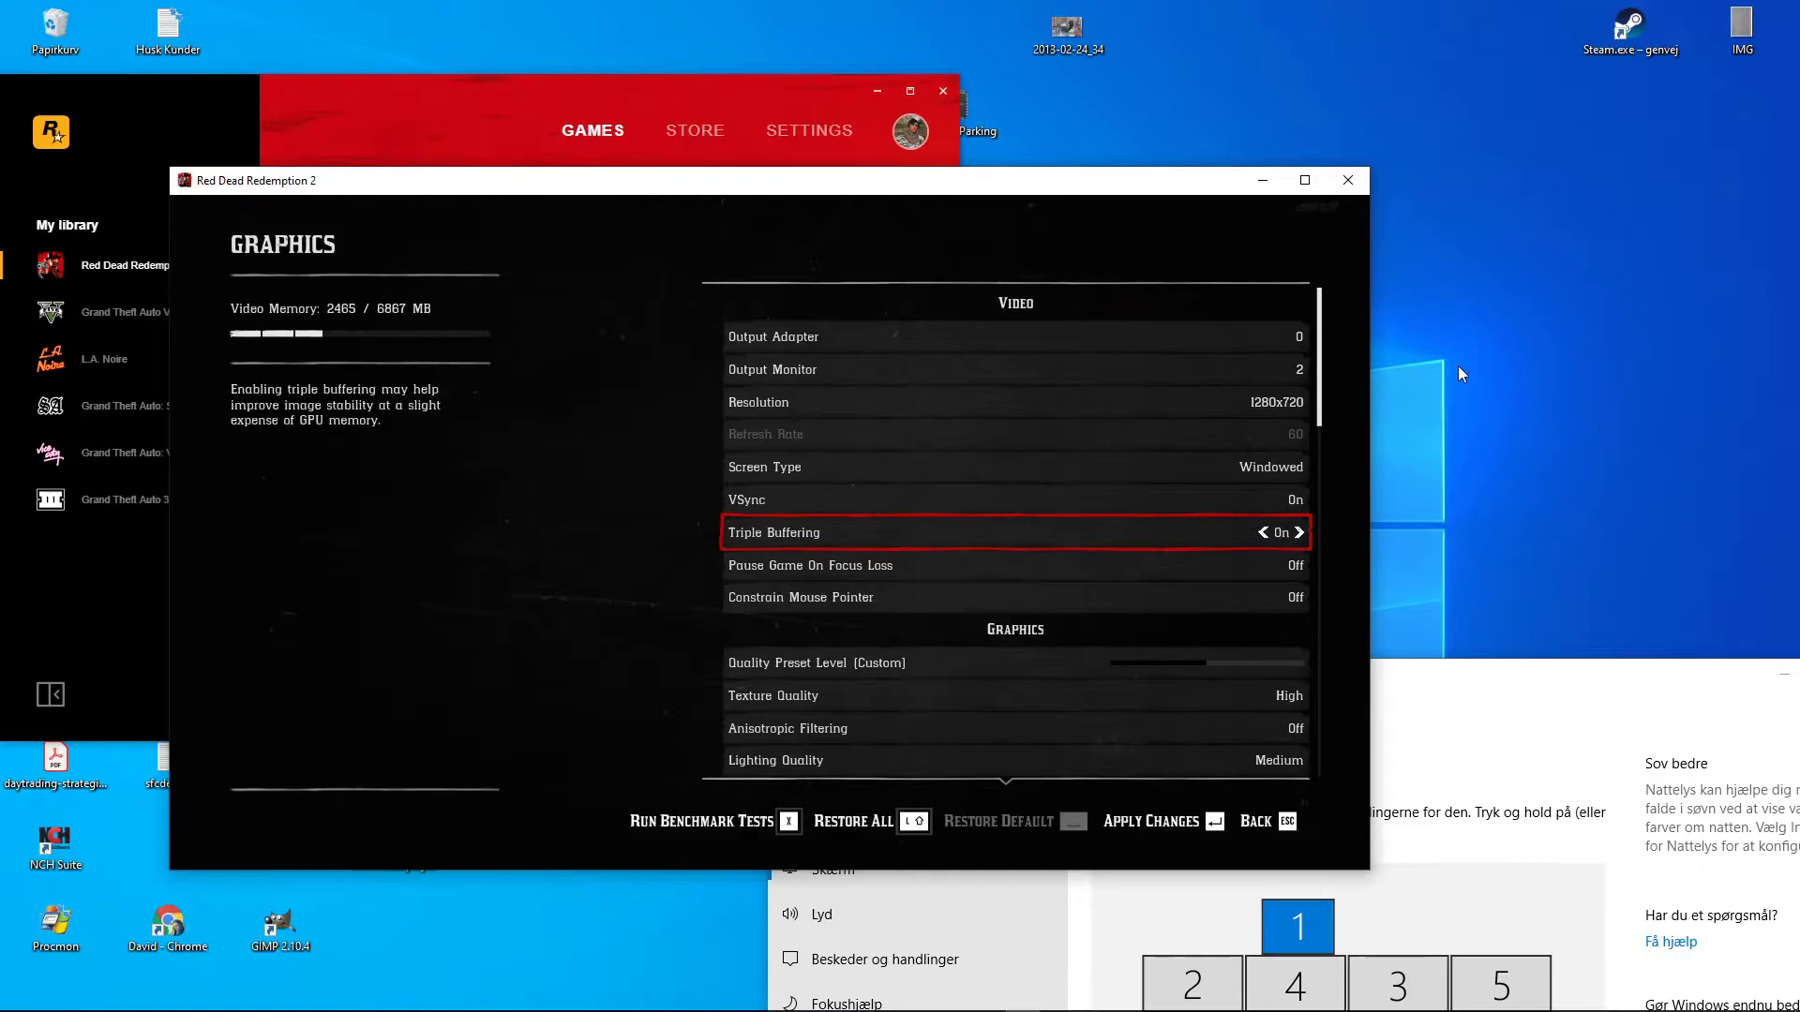
Try to apply another Output Monitor and decline to keep the change
{"action": "key", "text": "space"}
{"action": "key", "text": "Right"}
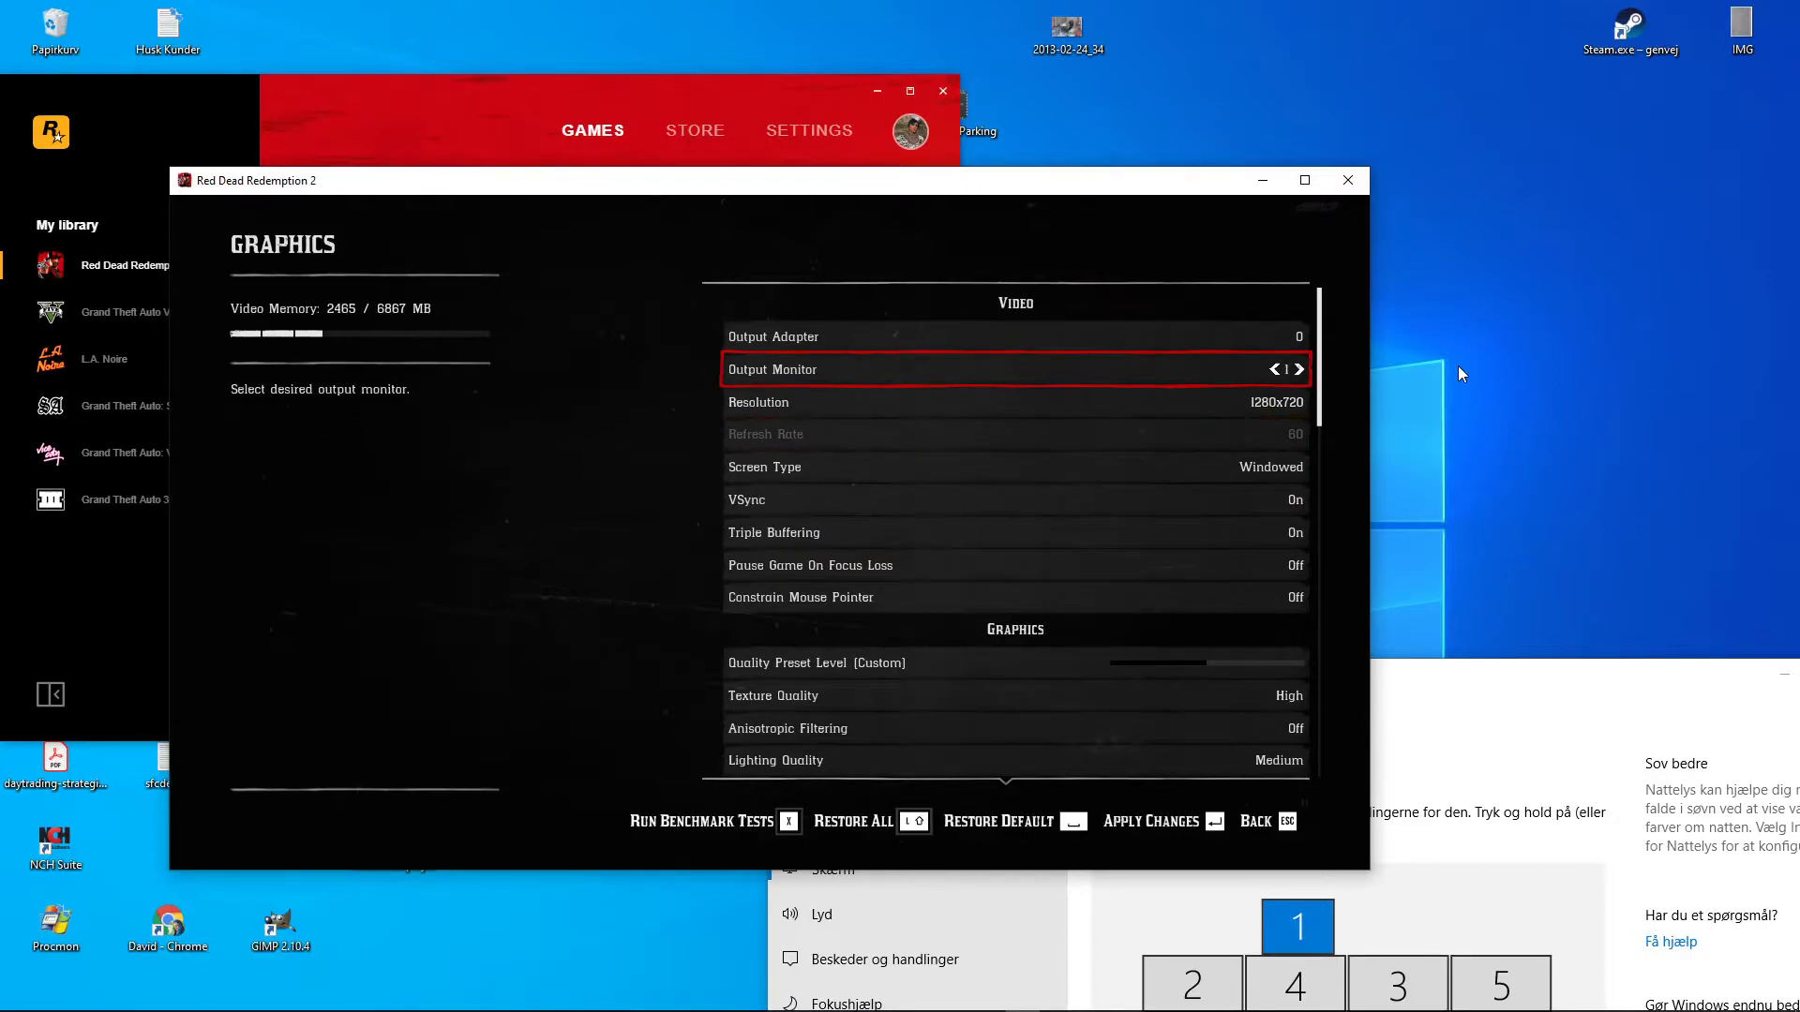
{"action": "key", "text": "Left"}
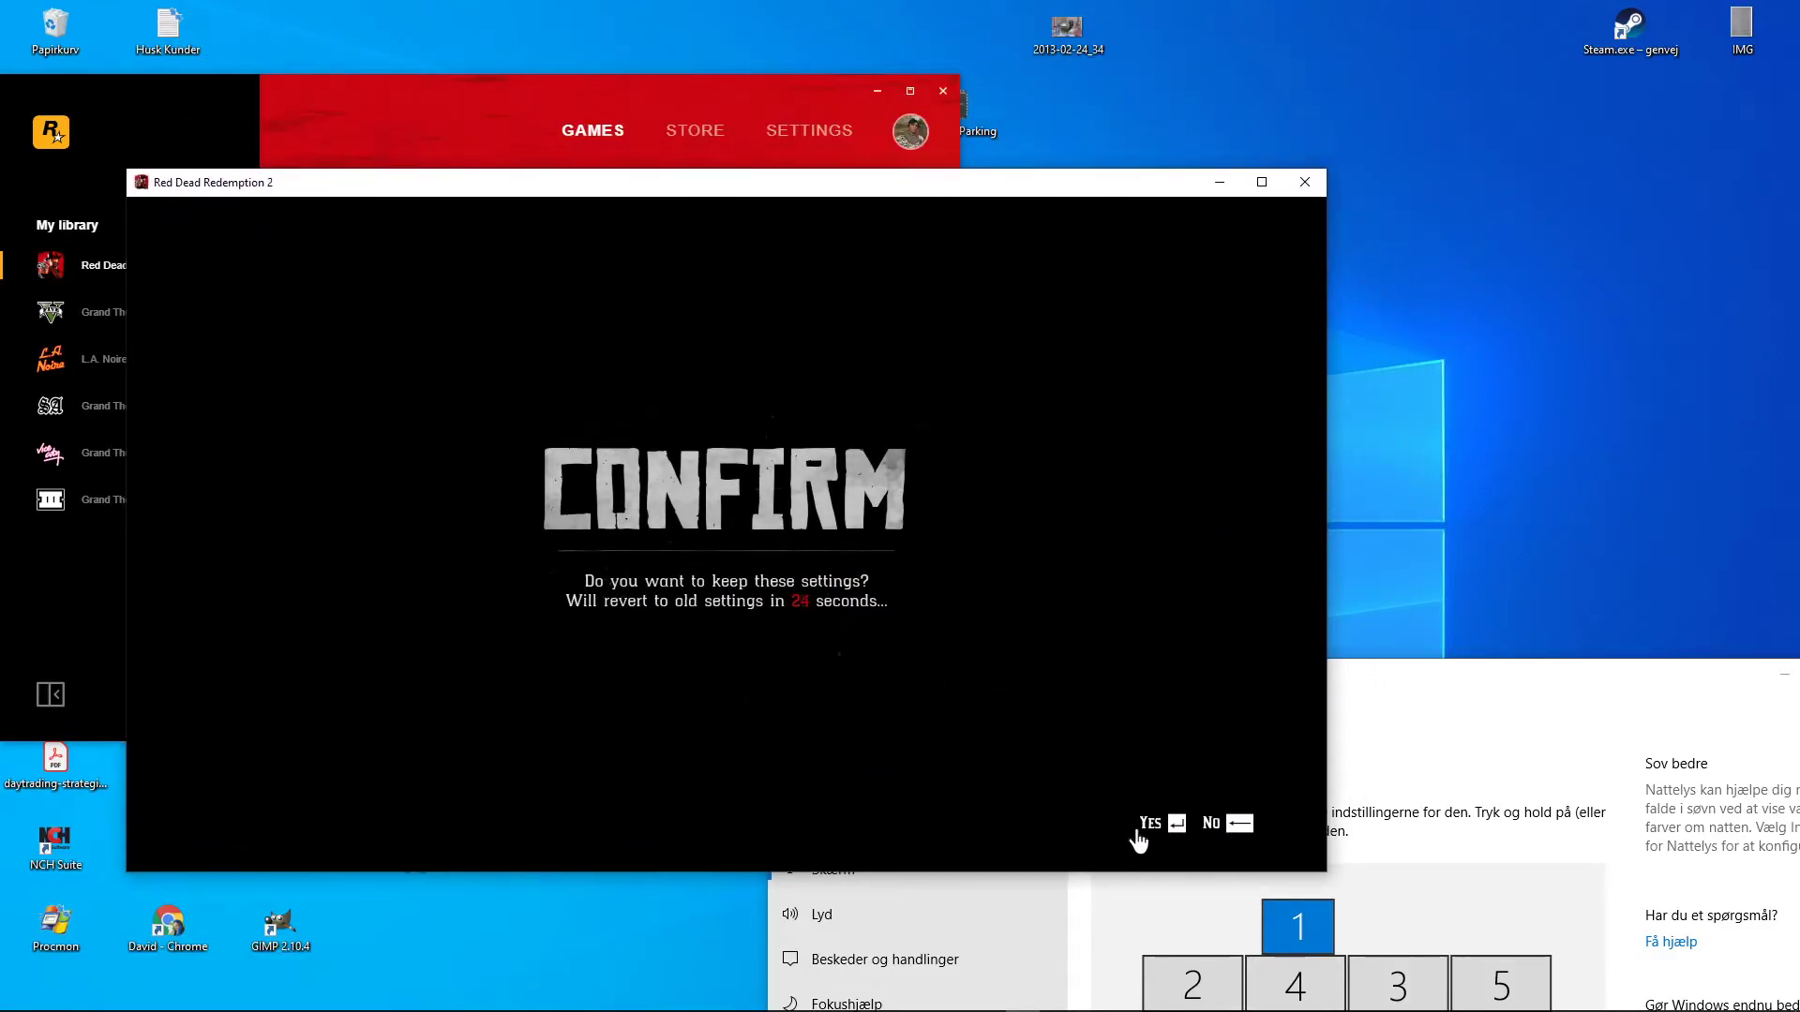
{"action": "left_click", "coordinate": [1213, 829]}
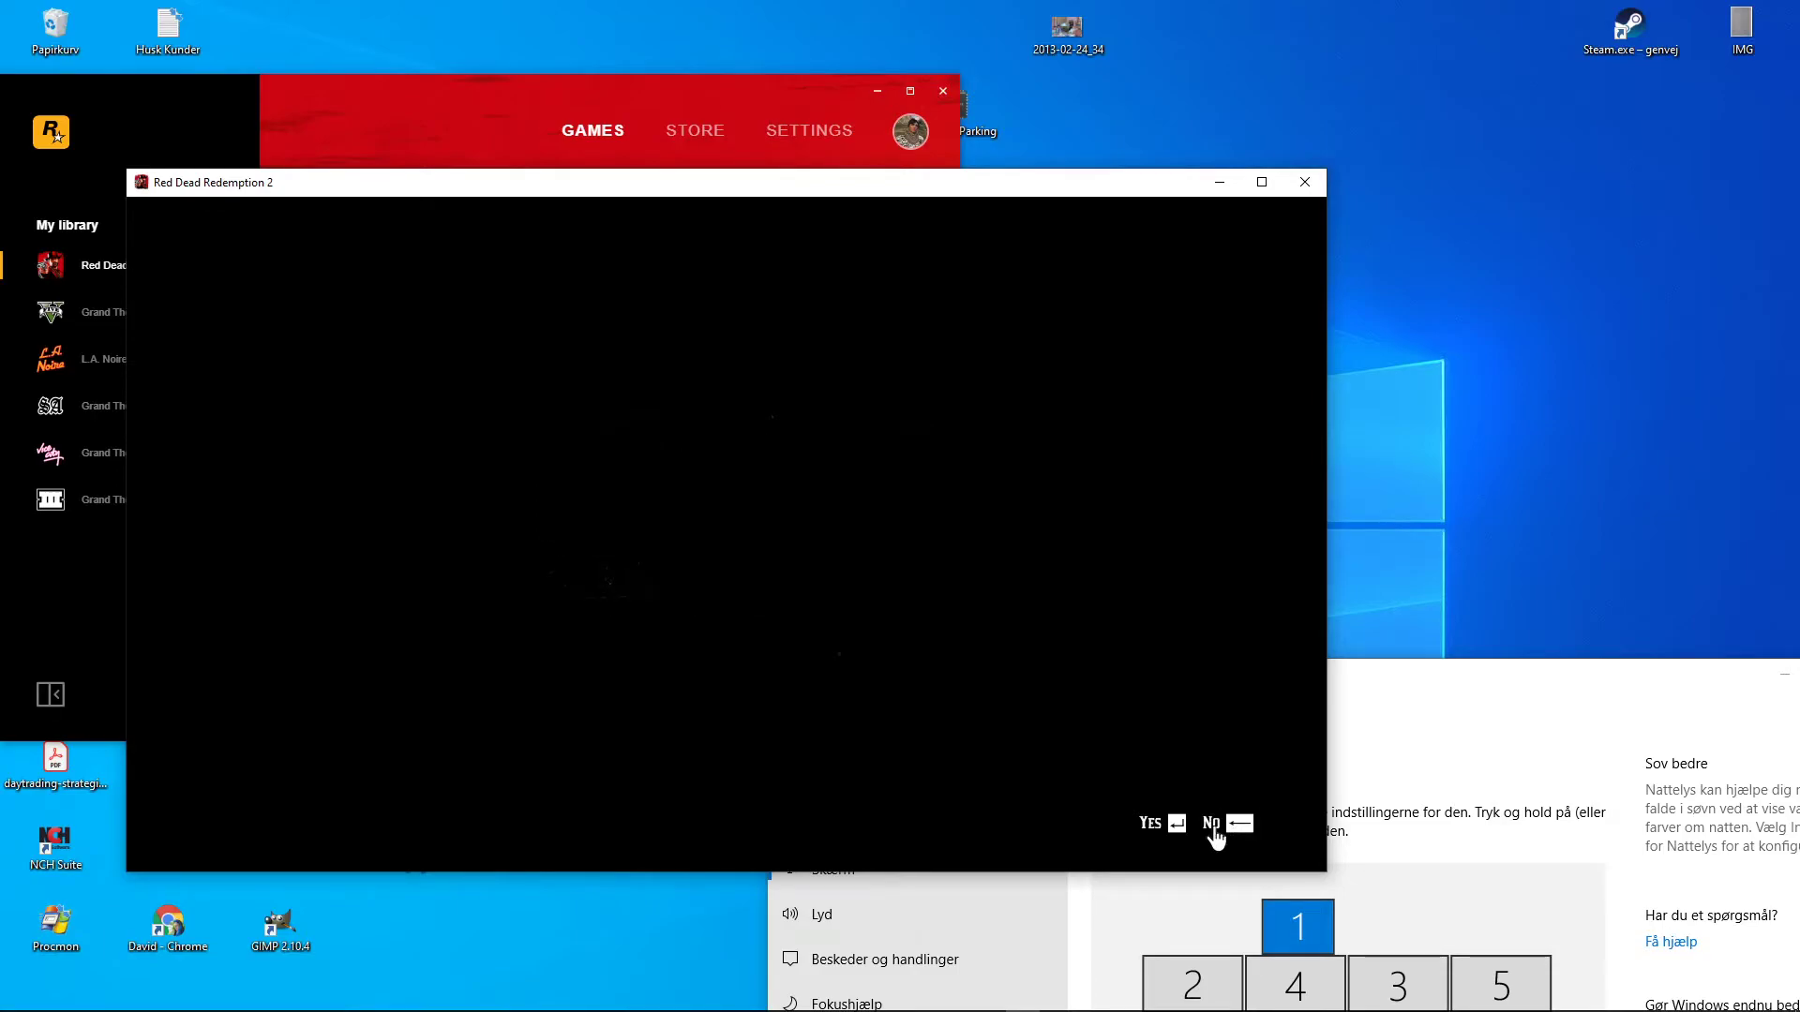